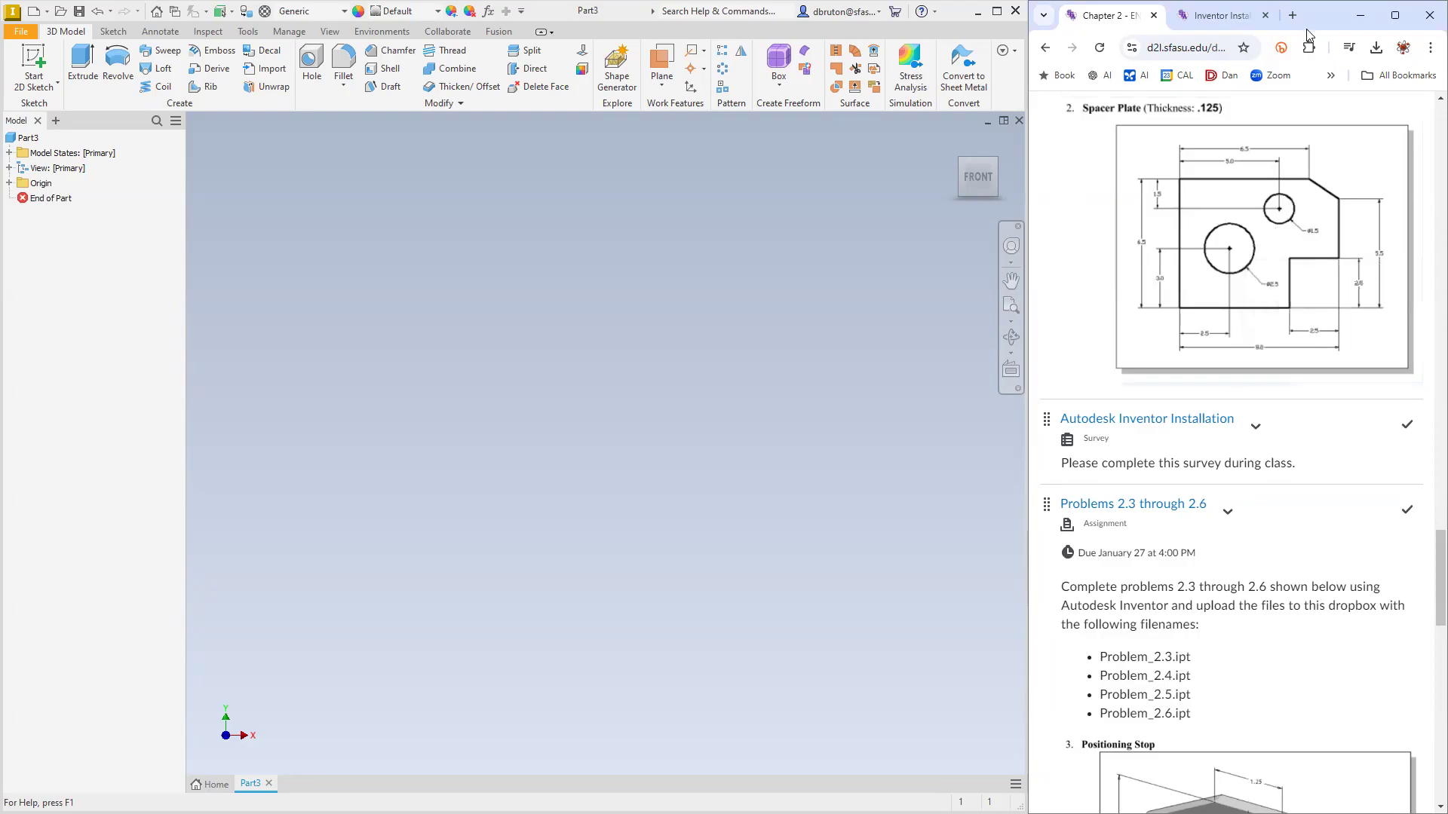
Open the Spacer Plate drawing in a new browser tab and enlarge it until its dimensions are readable.
click(1292, 16)
key(ctrl+v)
key(Return)
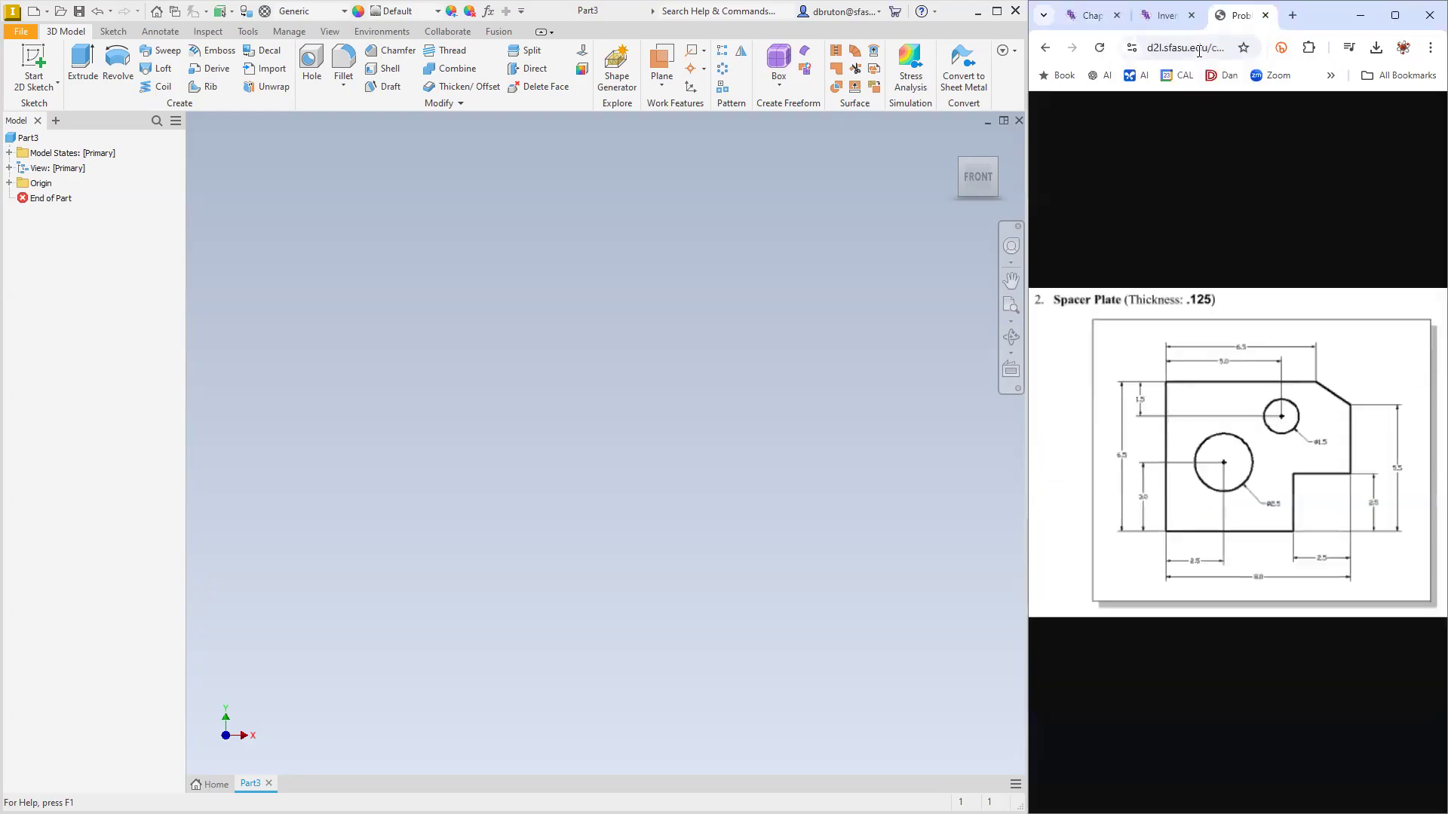
ctrl+scroll(1247, 407, up, 4)
ctrl+scroll(1245, 547, up, 1)
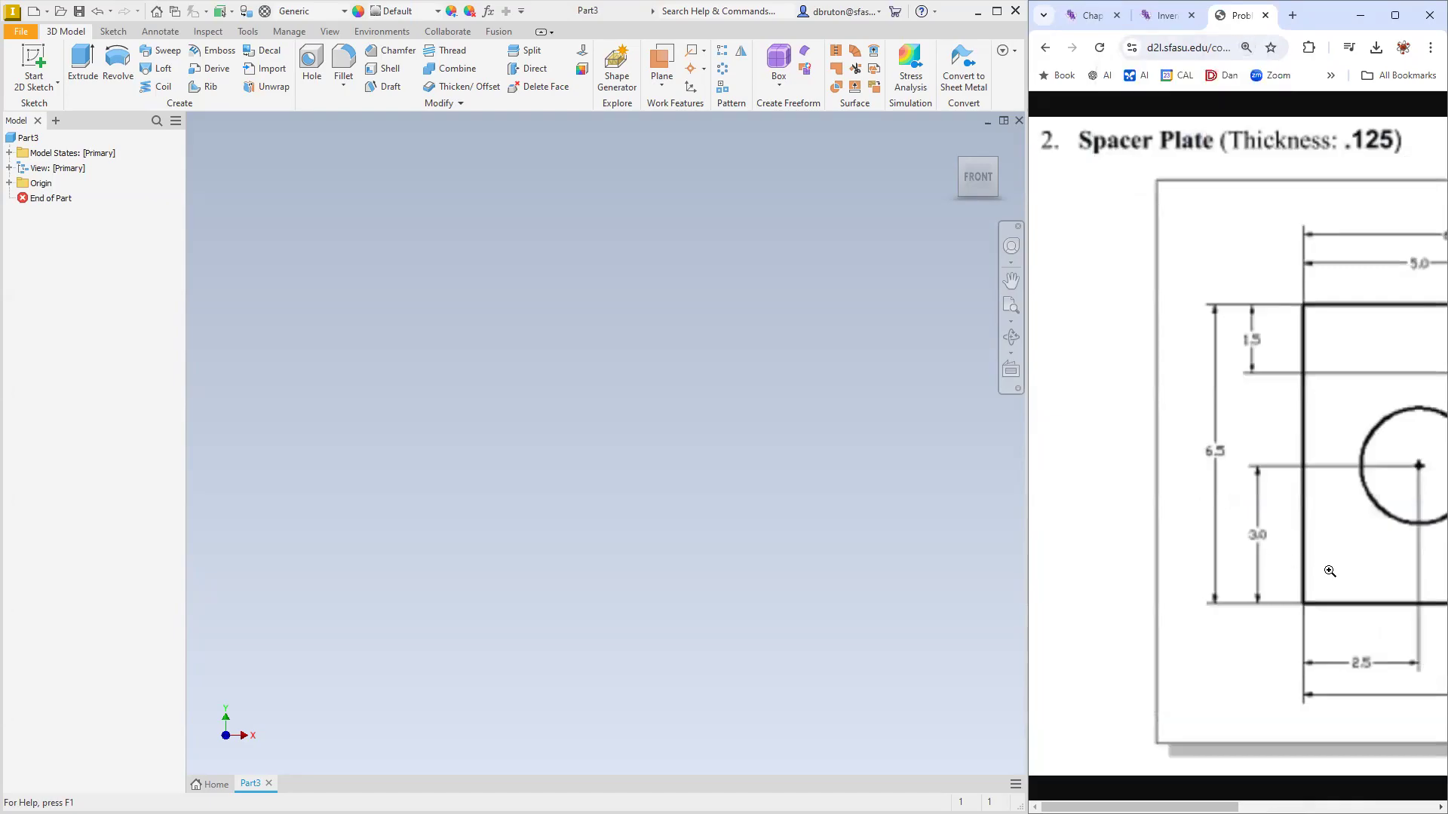
ctrl+scroll(1330, 571, down, 2)
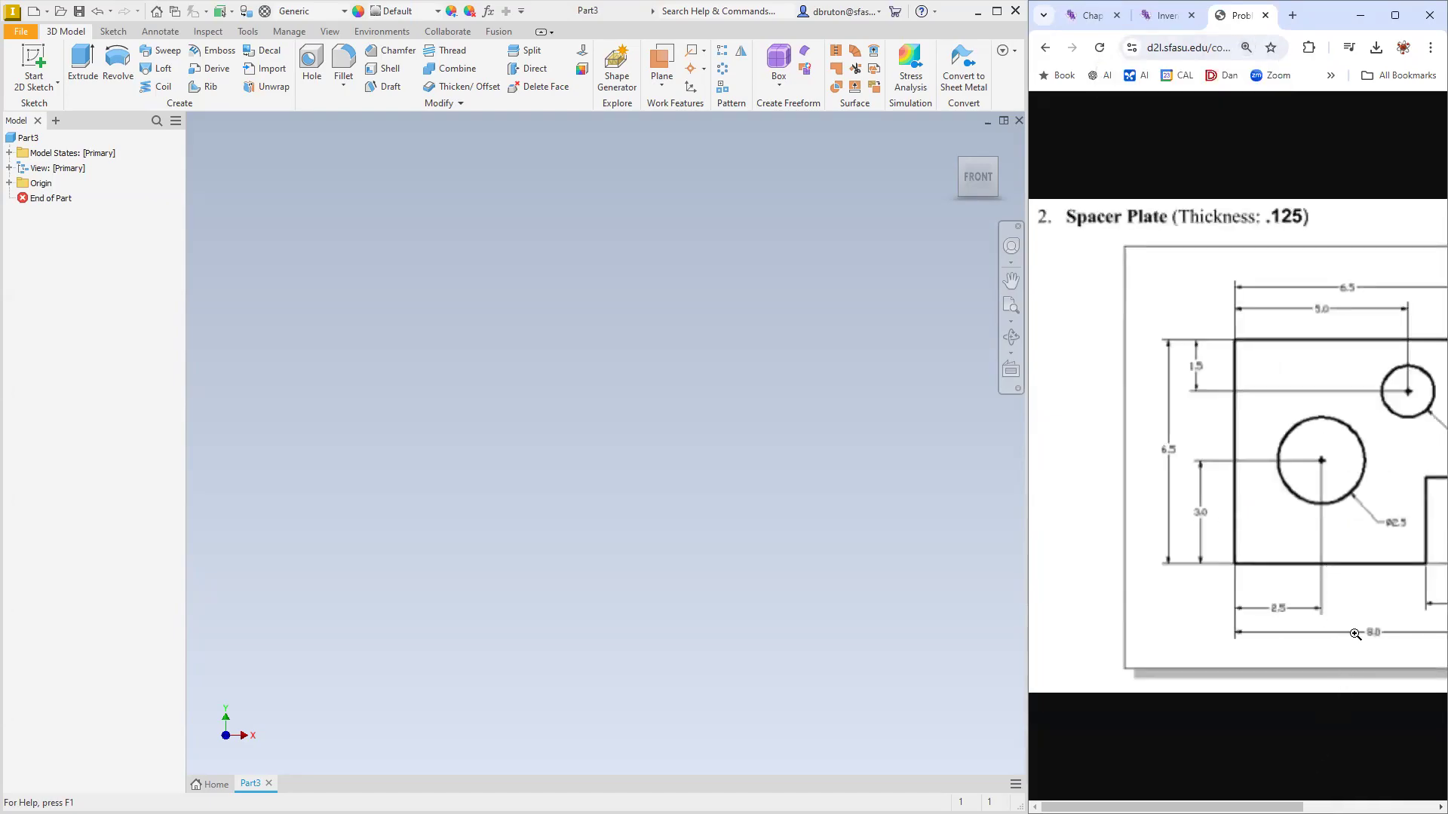
scroll(1237, 452, right, 2)
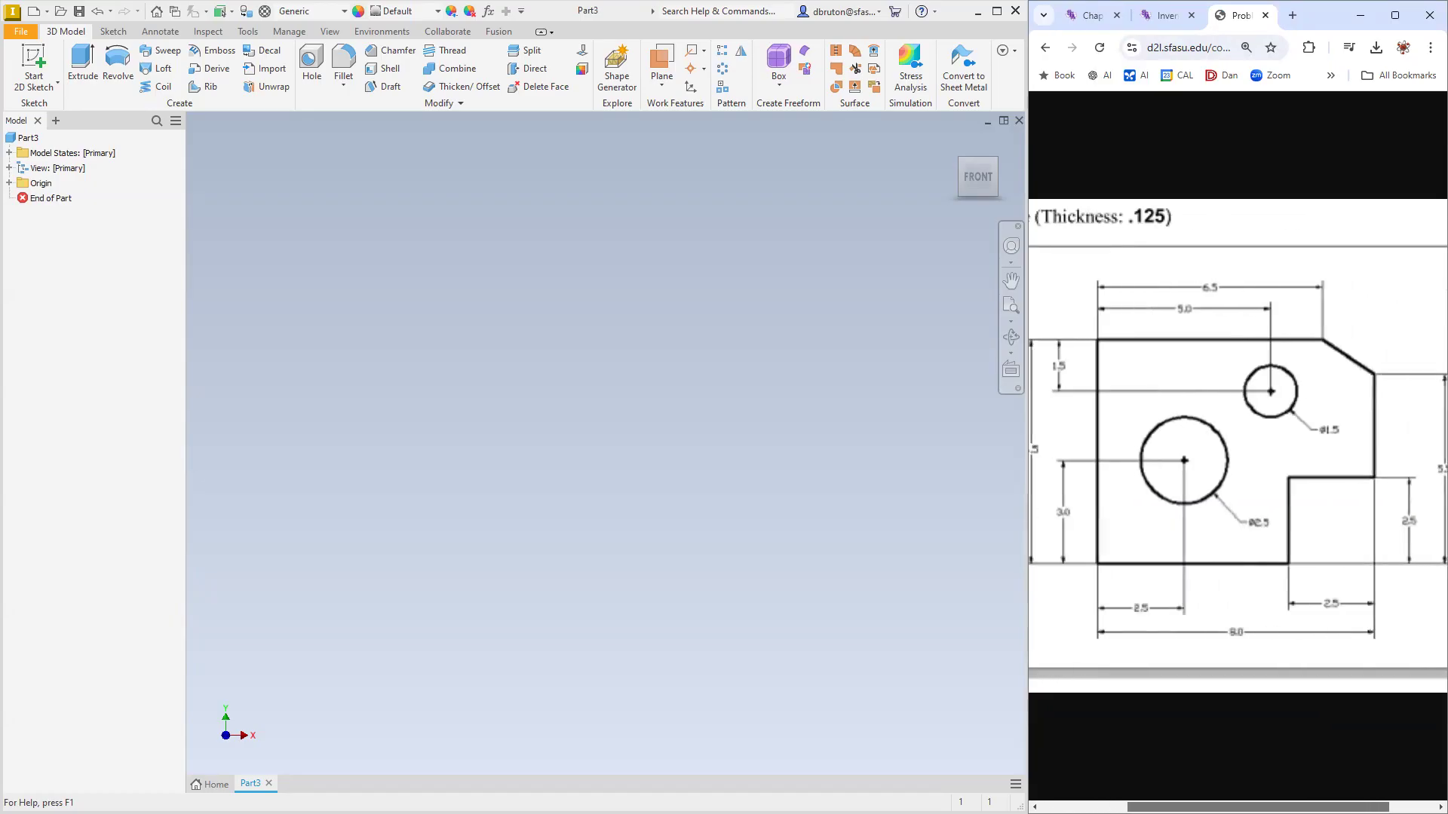
scroll(1295, 662, left, 1)
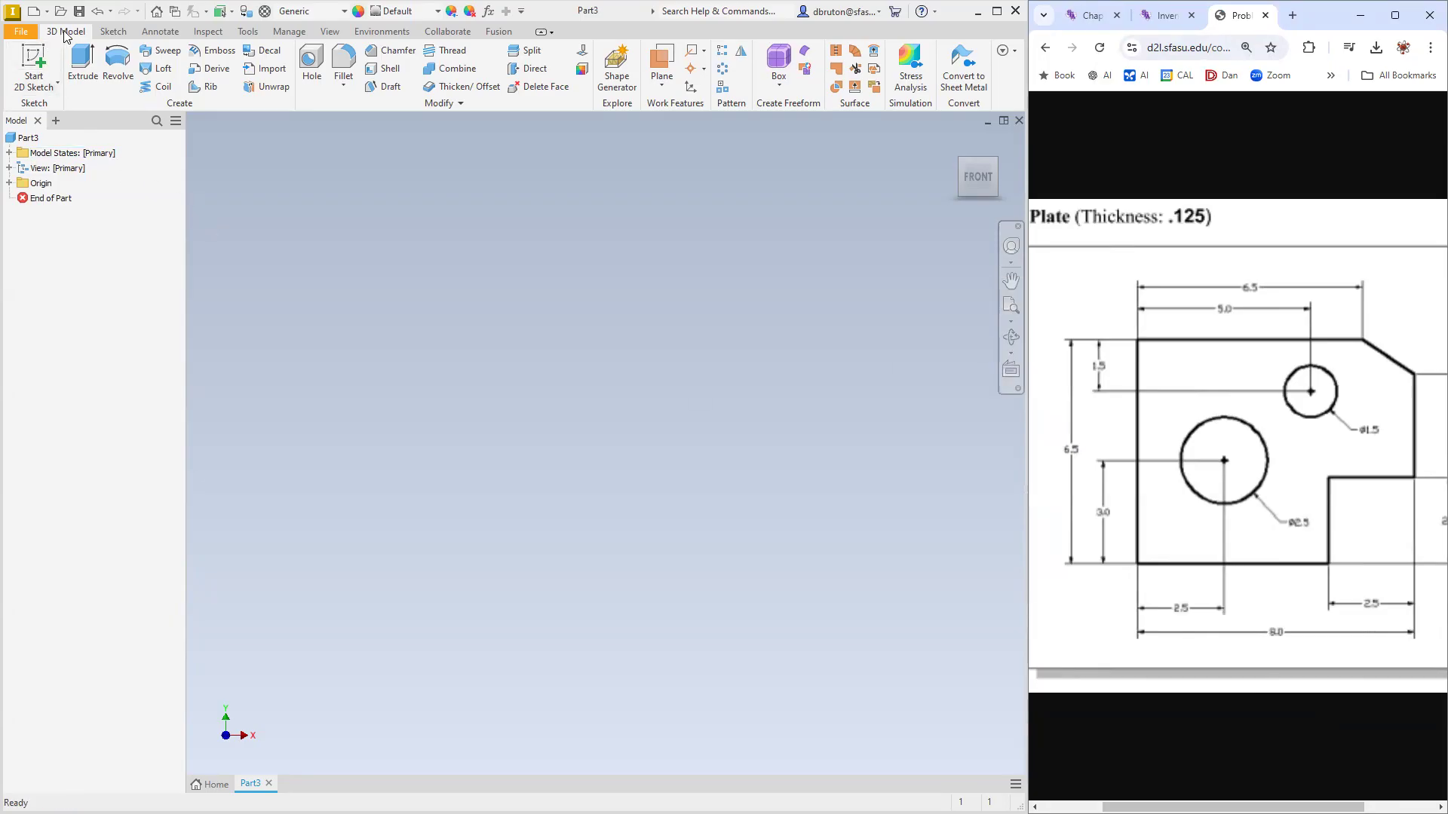
Start a 2D sketch on the XY plane of the part.
click(33, 87)
click(46, 111)
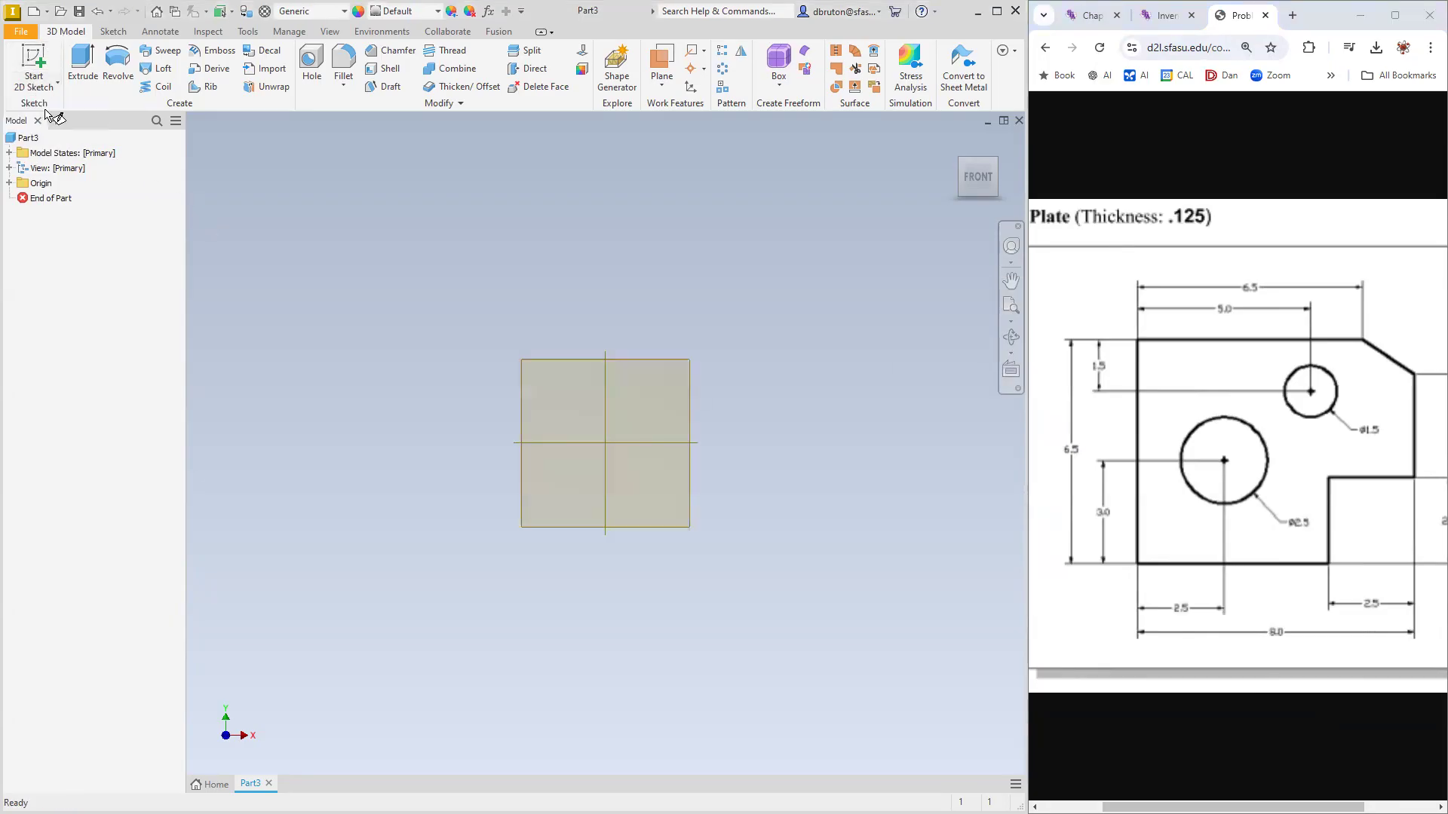
click(498, 255)
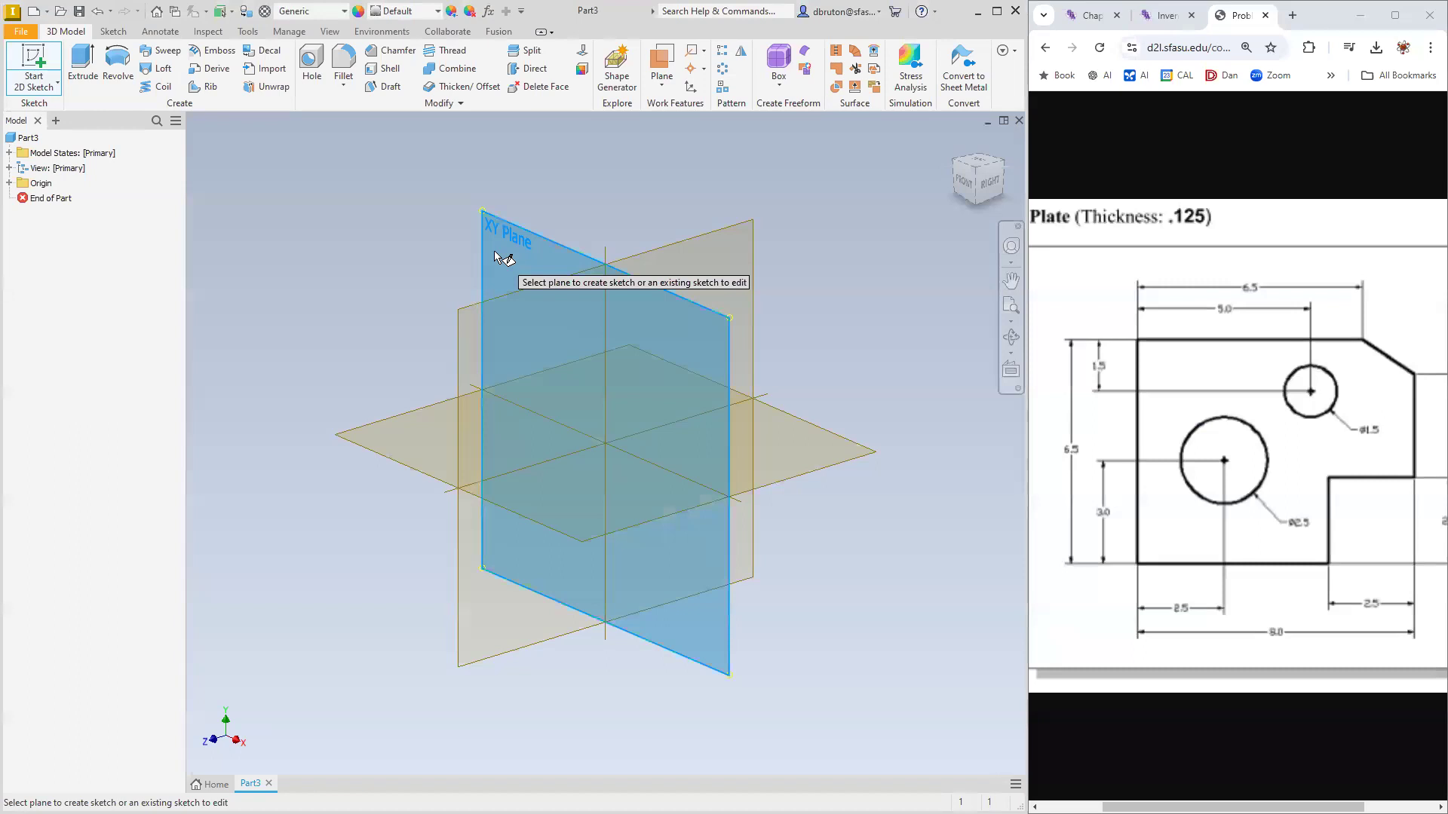
Draw an 8 in horizontal line from the origin as the plate's base.
click(82, 64)
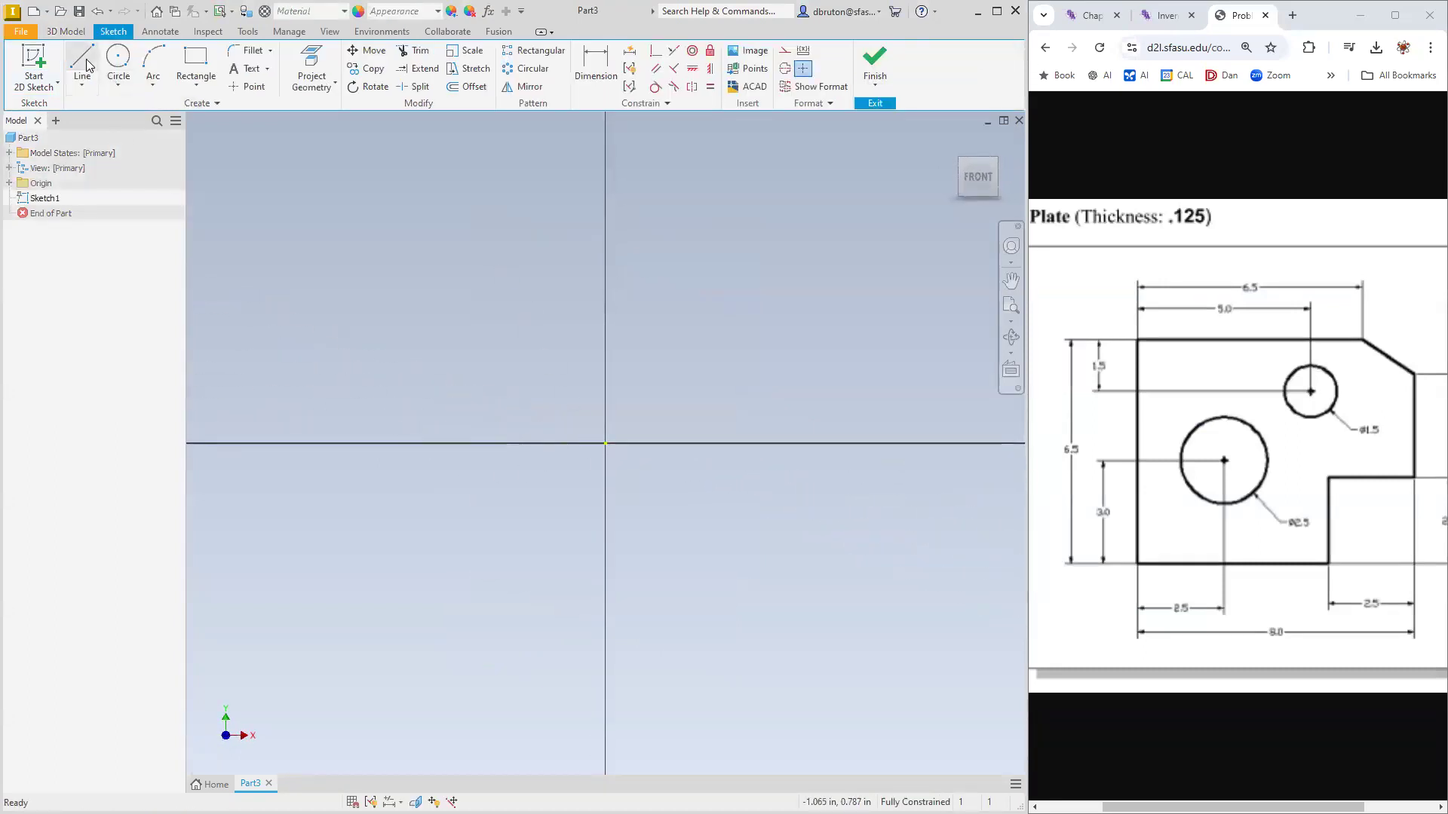
click(604, 443)
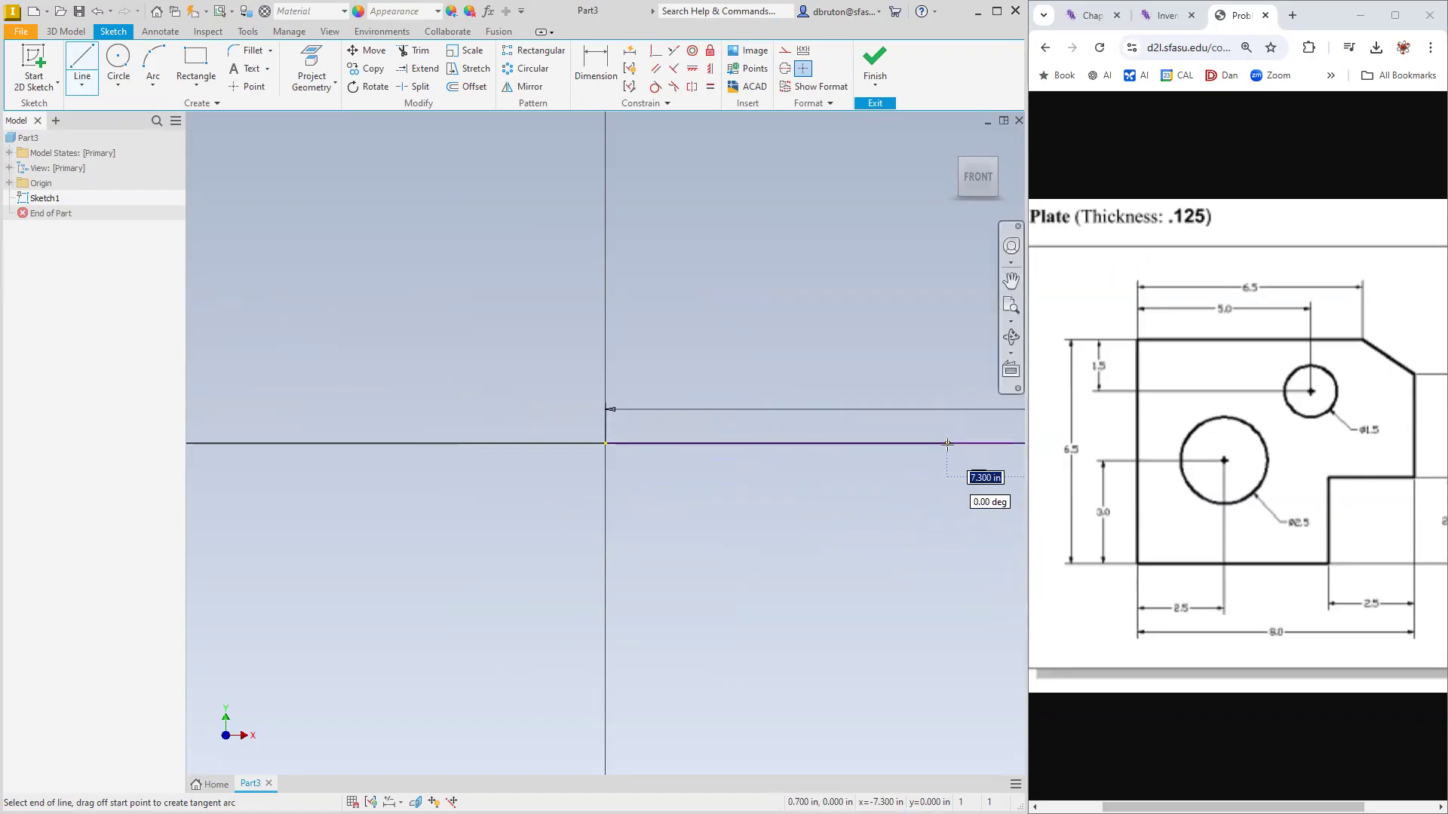
click(1013, 322)
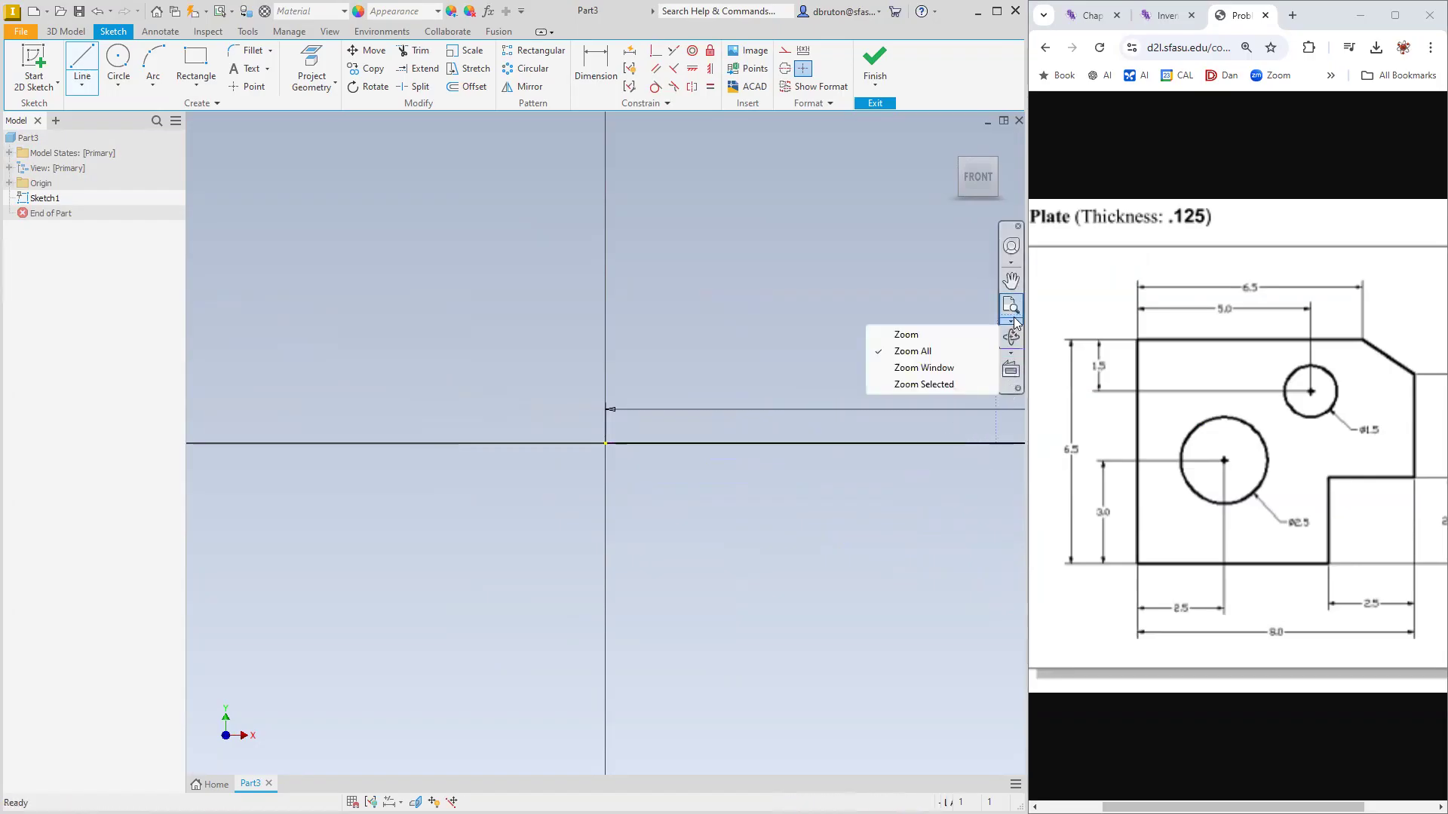
click(932, 351)
click(1011, 305)
scroll(666, 474, up, 2)
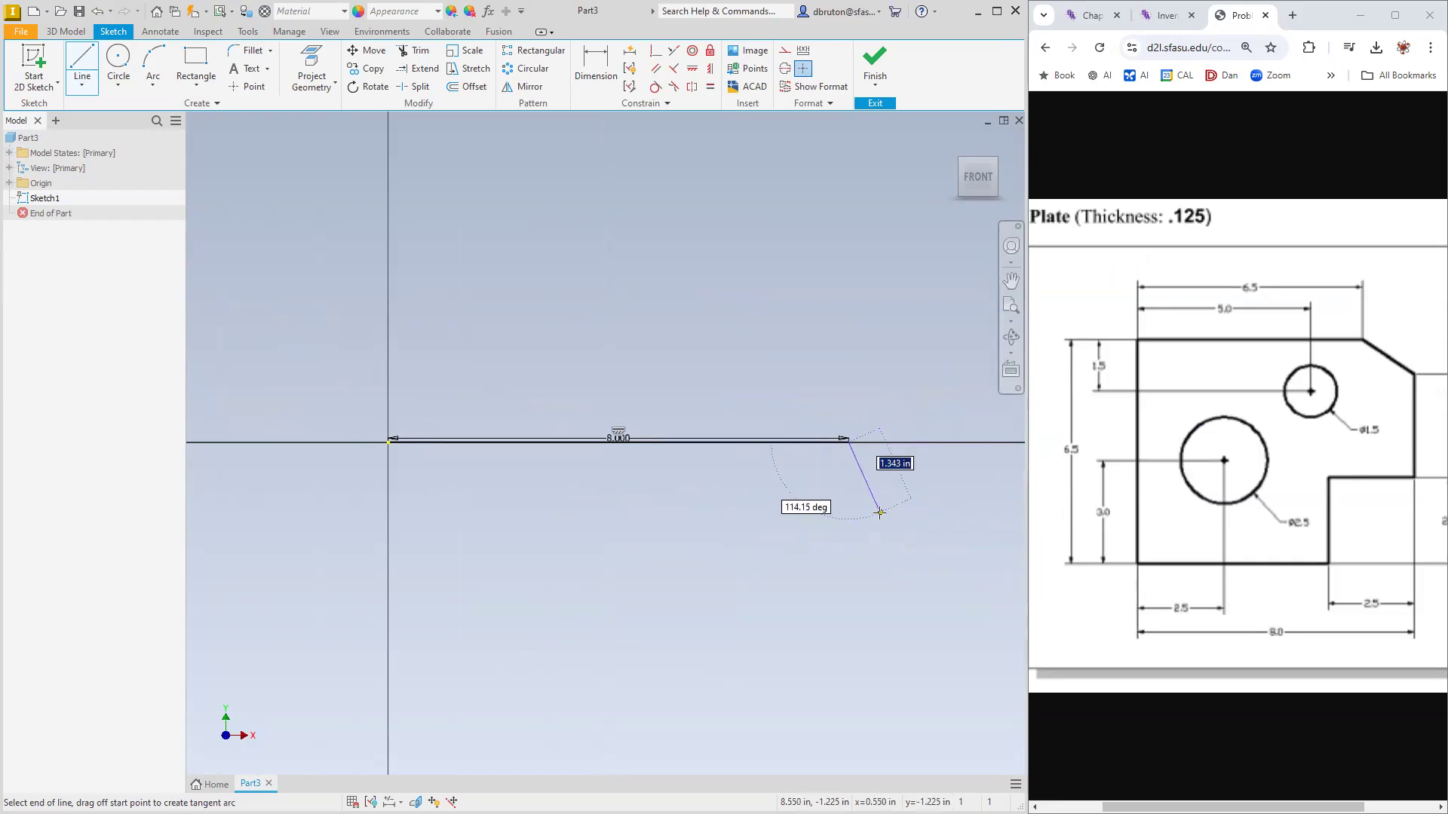
key(Escape)
key(Escape)
Sketch the plate outline from the origin, about 4.7 in high and 7.6 in wide, with a chamfered upper corner and a notch ending on the base line.
click(83, 64)
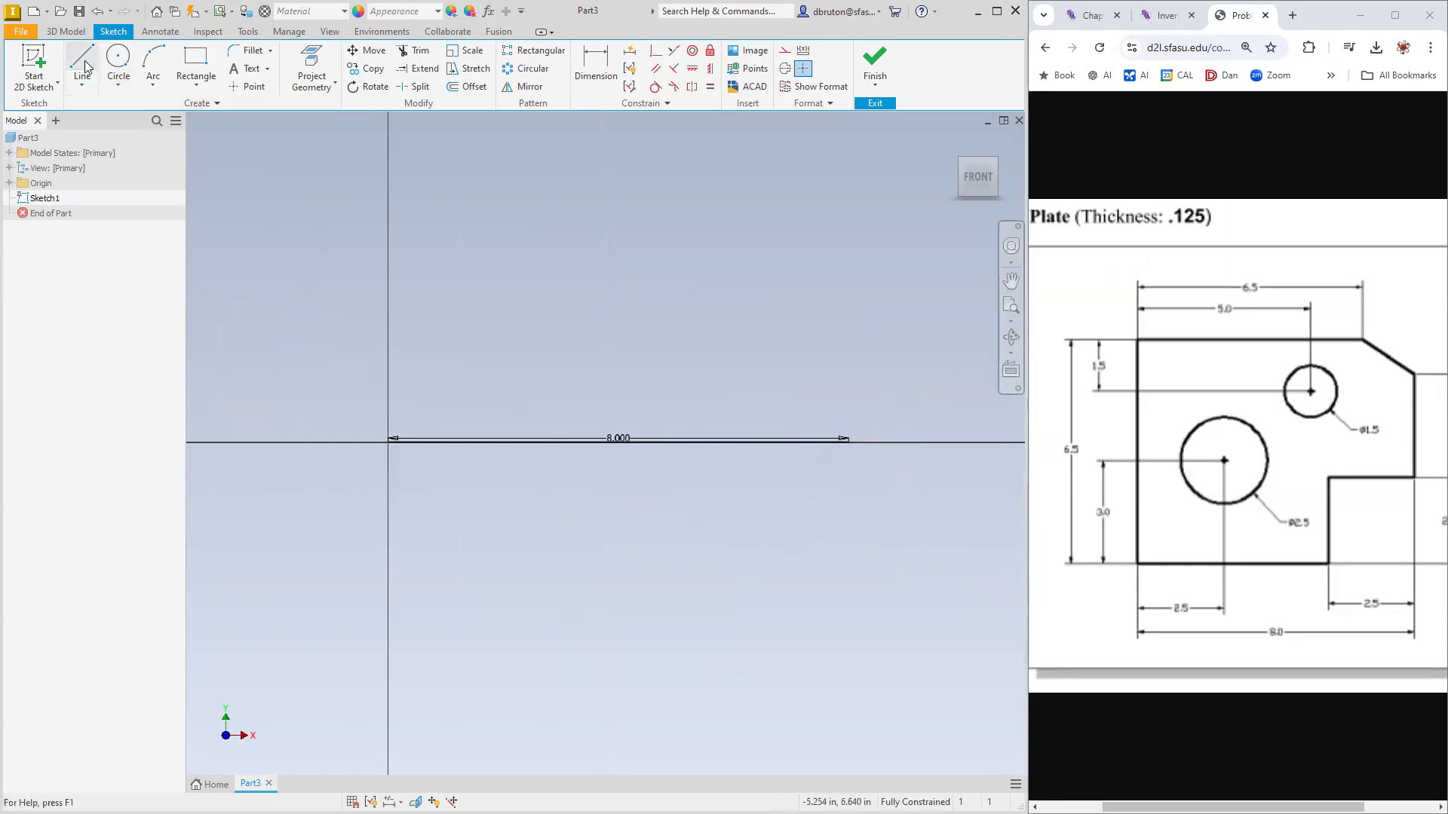
click(388, 442)
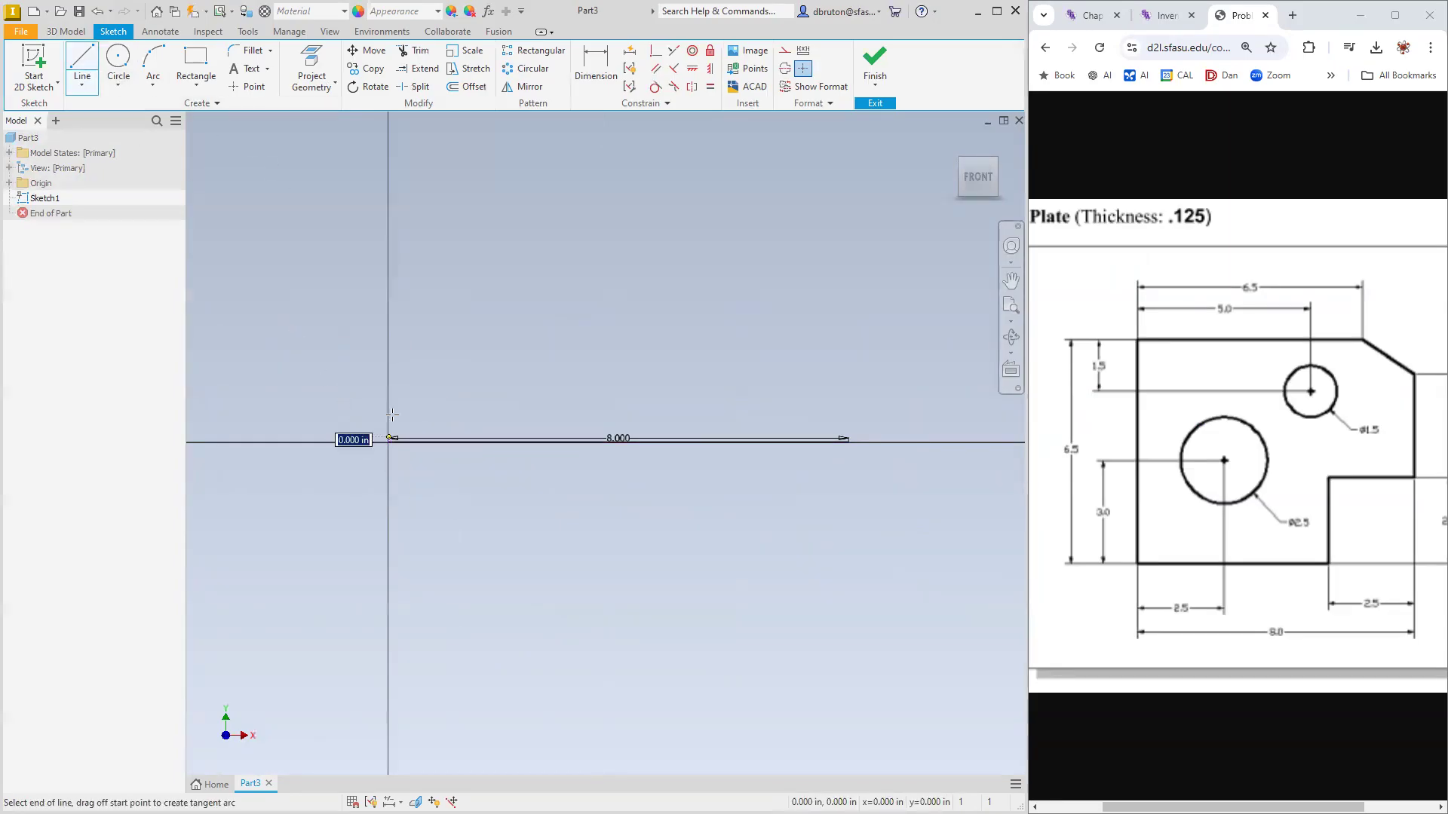
click(388, 169)
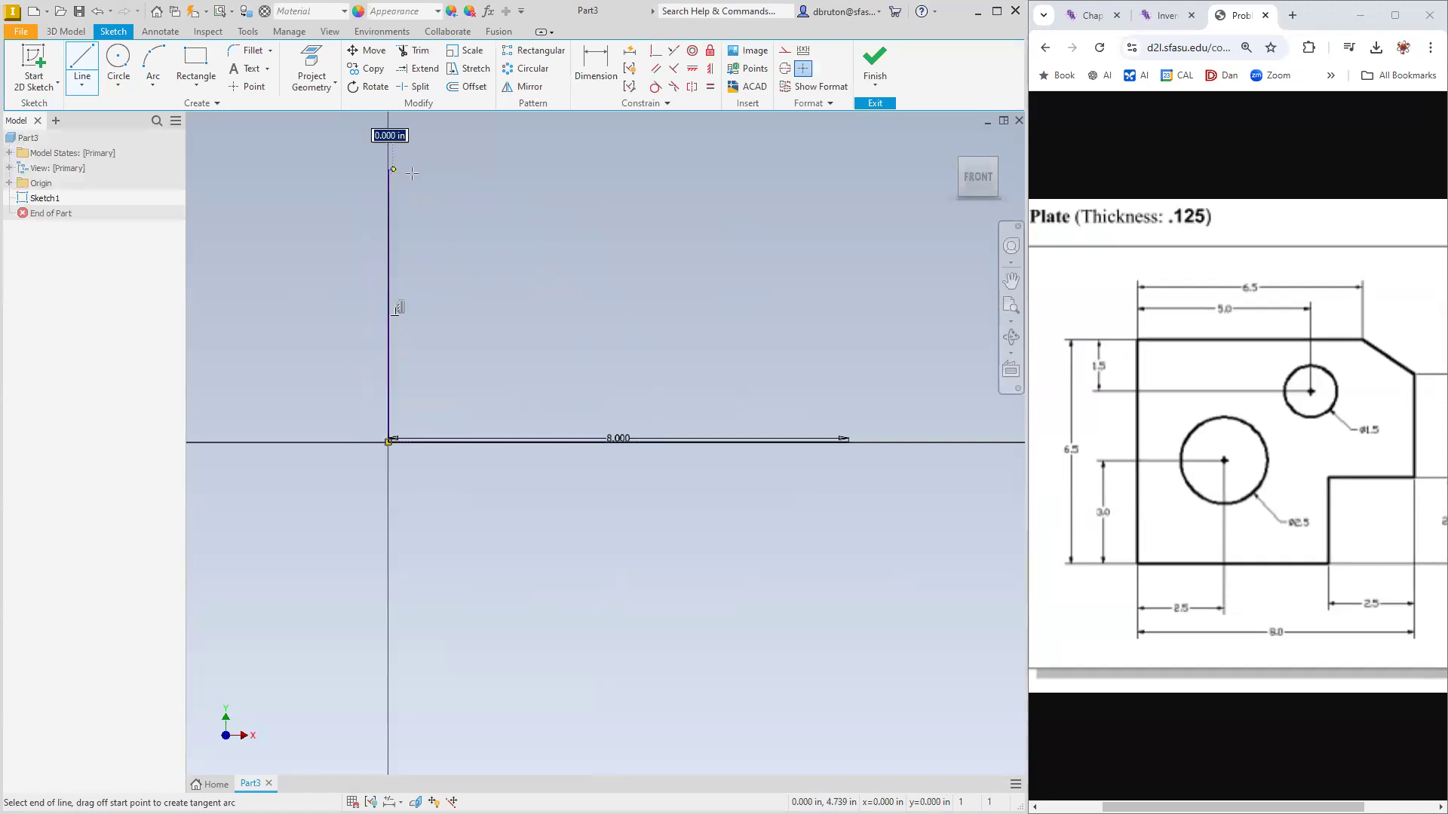
click(757, 168)
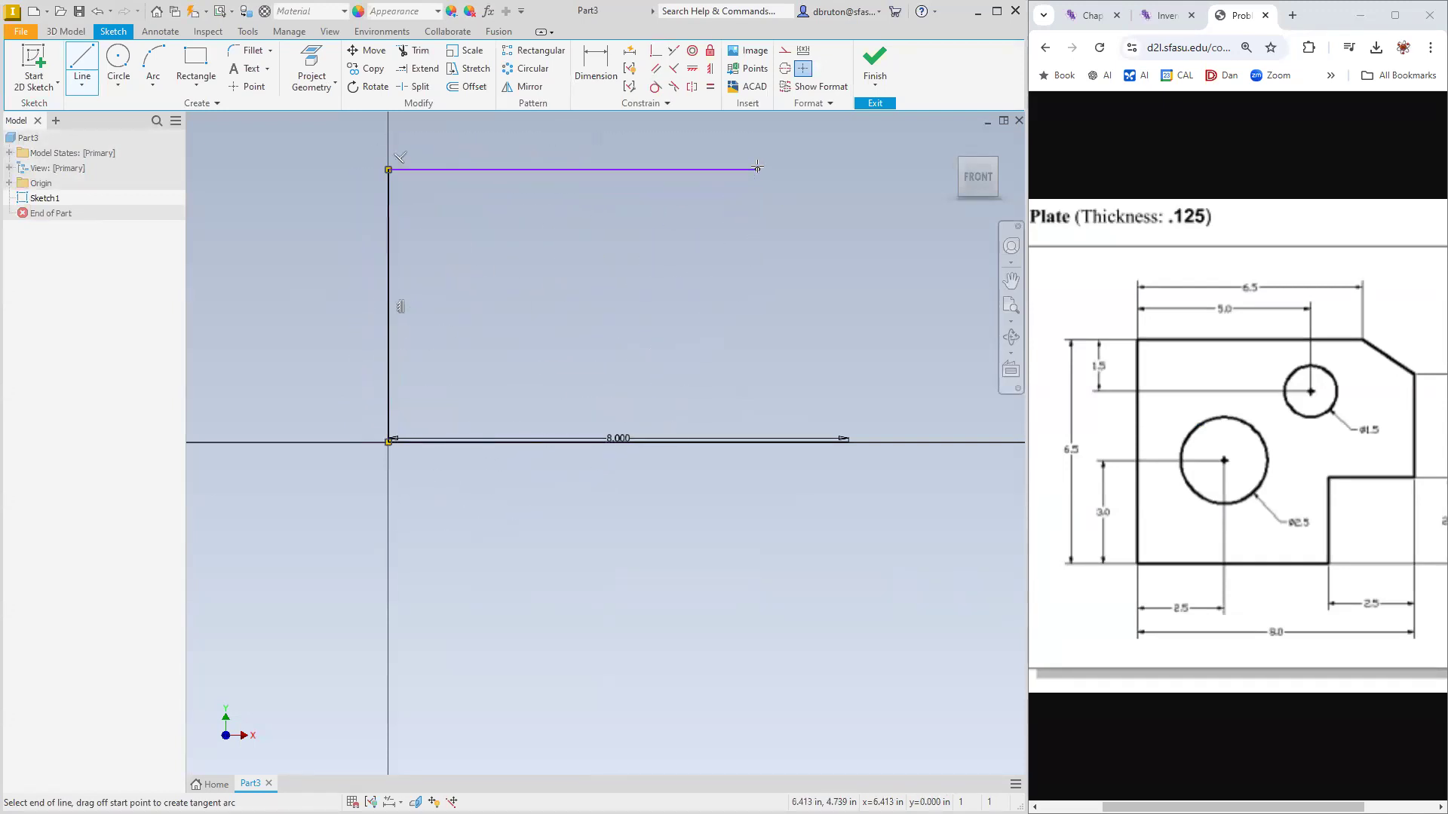
click(827, 221)
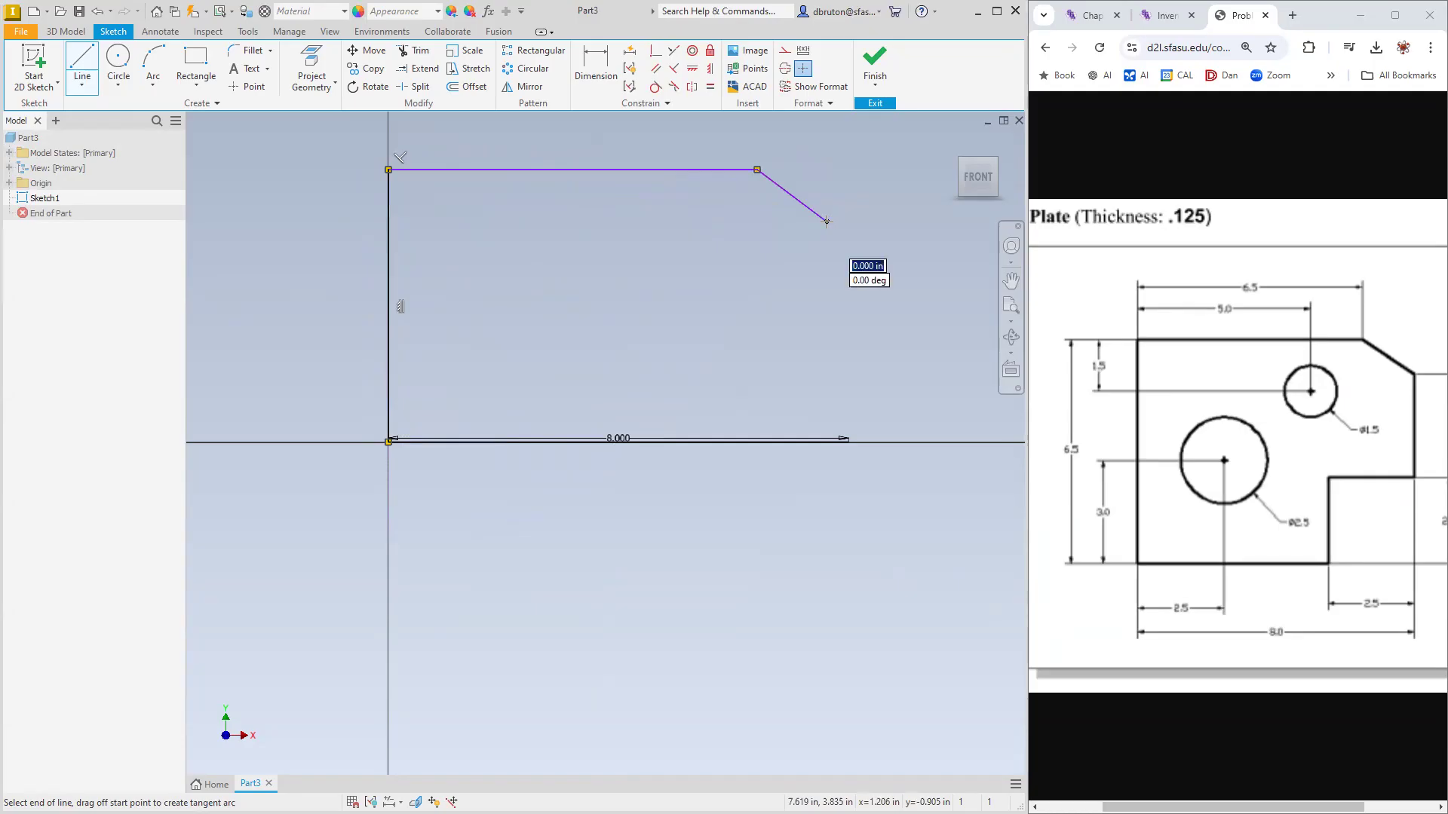
click(828, 348)
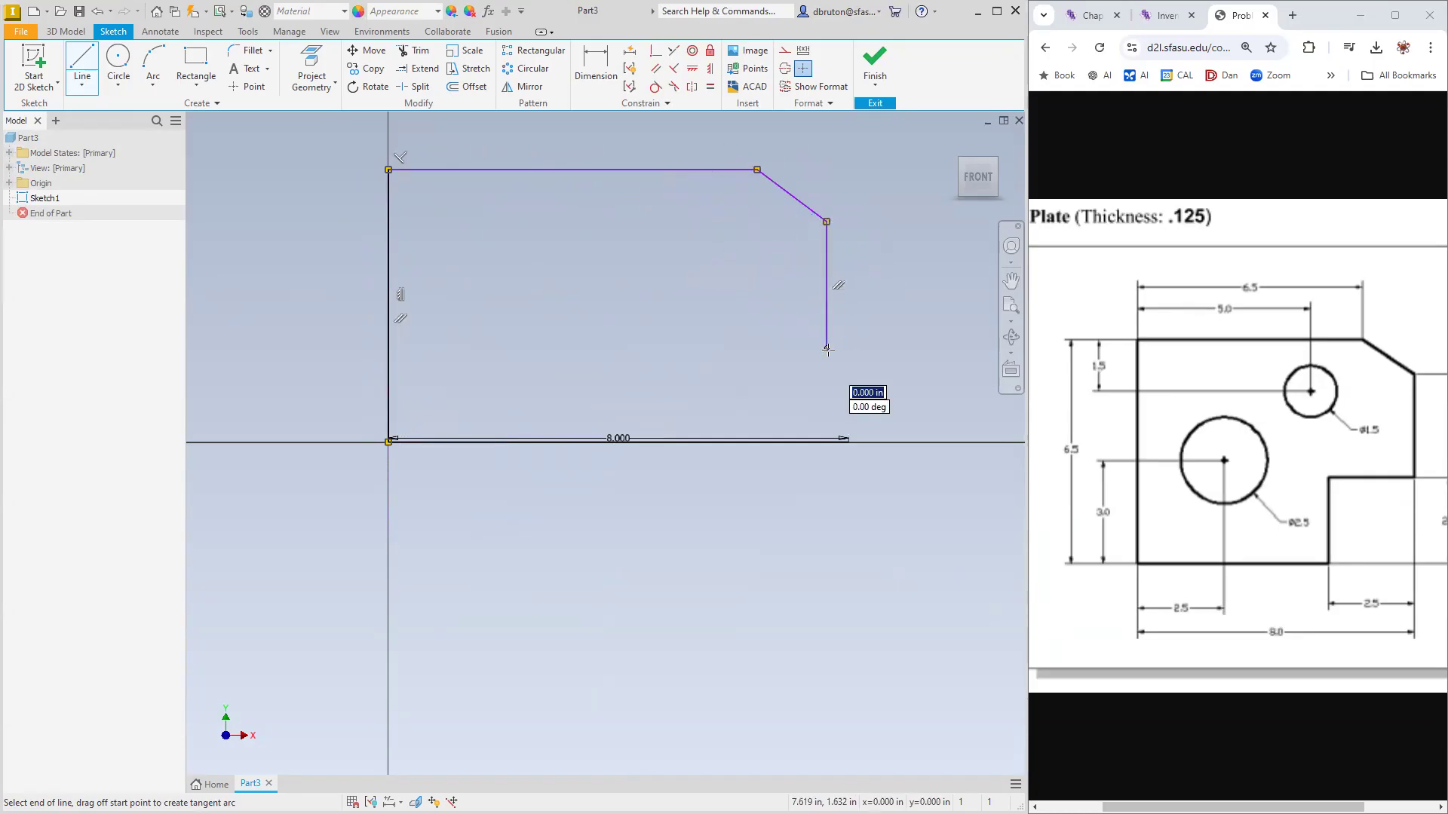
click(711, 348)
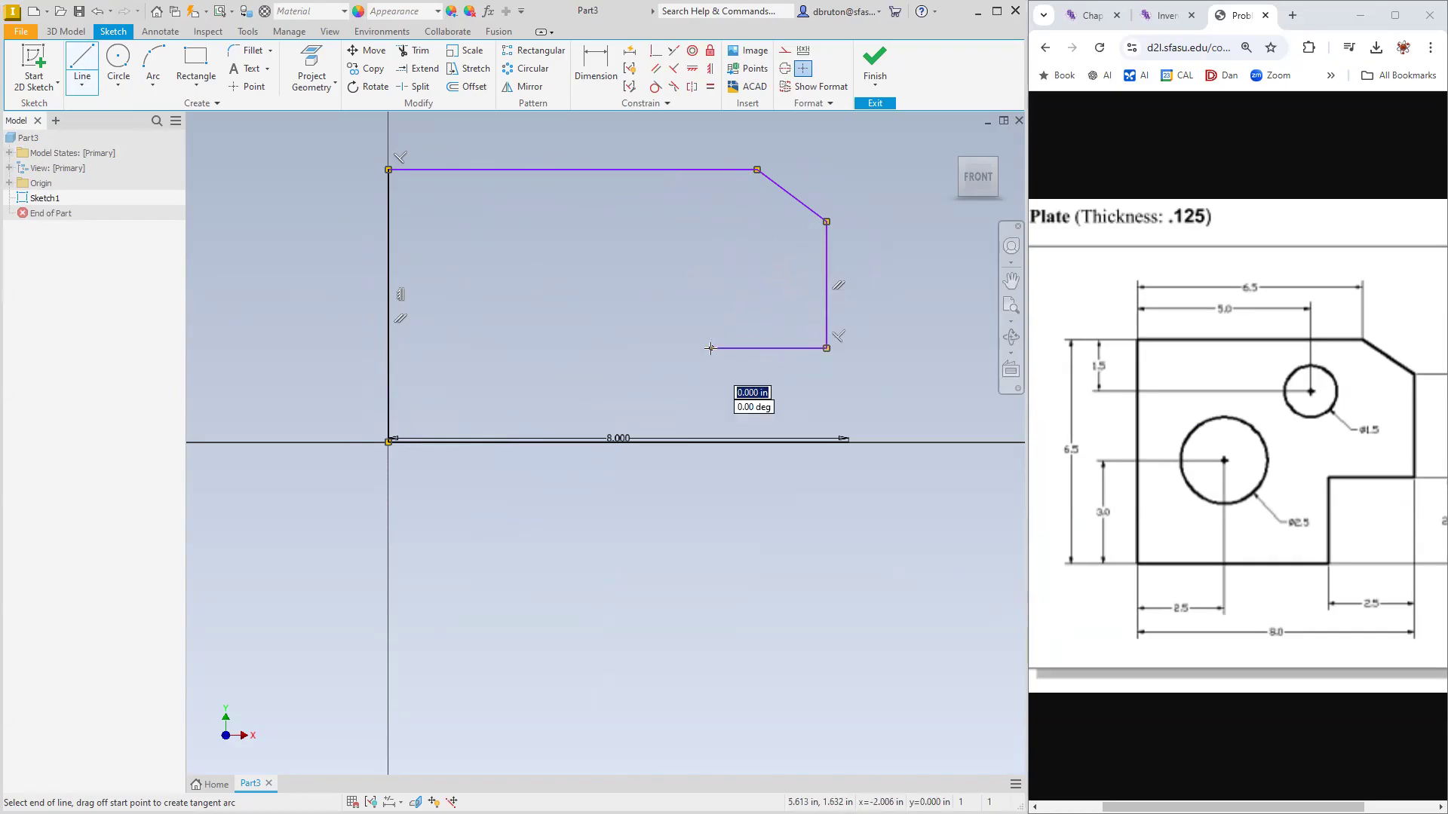
double_click(711, 442)
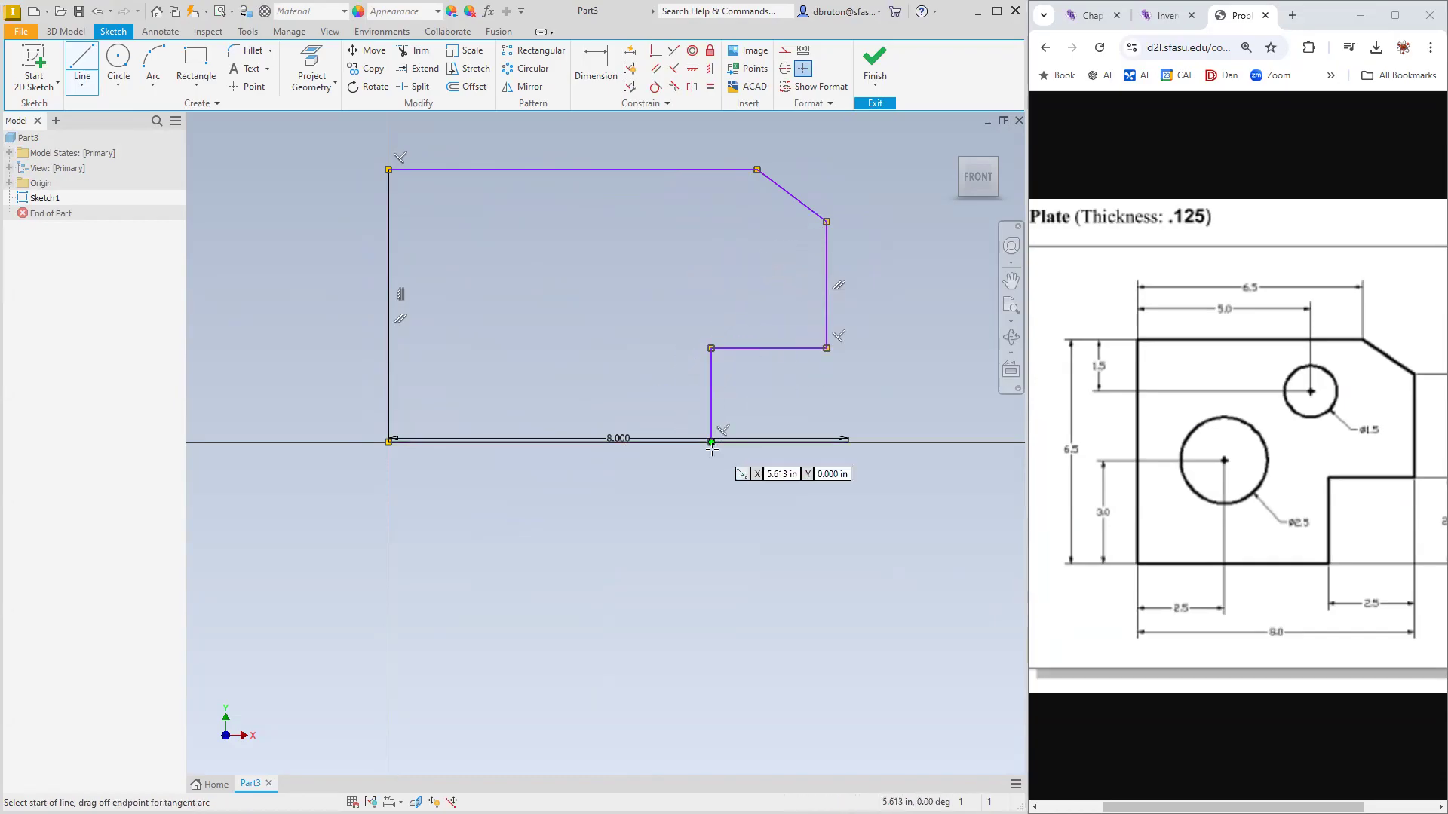
key(Escape)
Delete the 8 in base line and close the outline with a line from the origin to the notch's lower corner, about 5.6 in long.
click(777, 445)
click(754, 577)
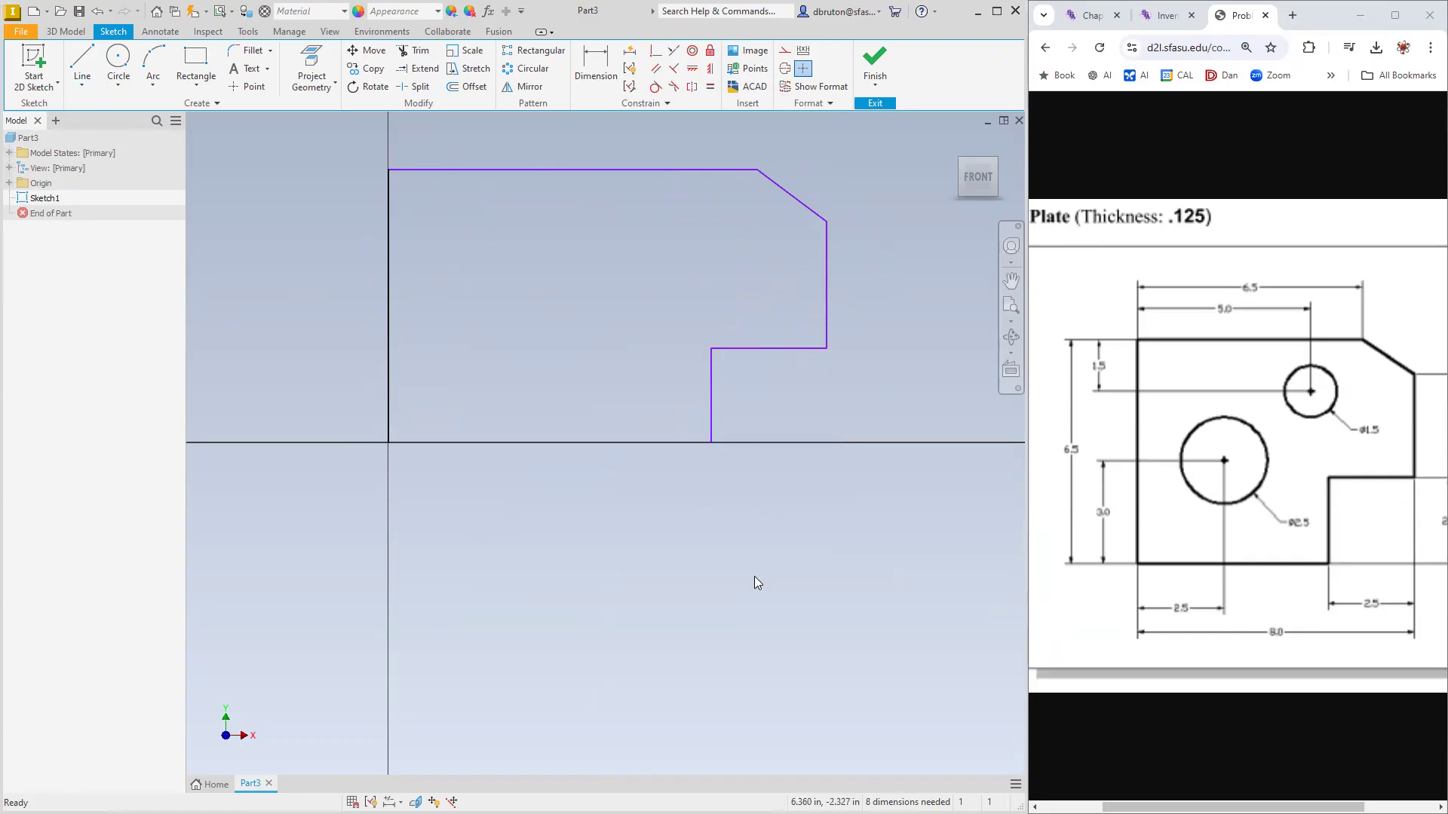
click(95, 79)
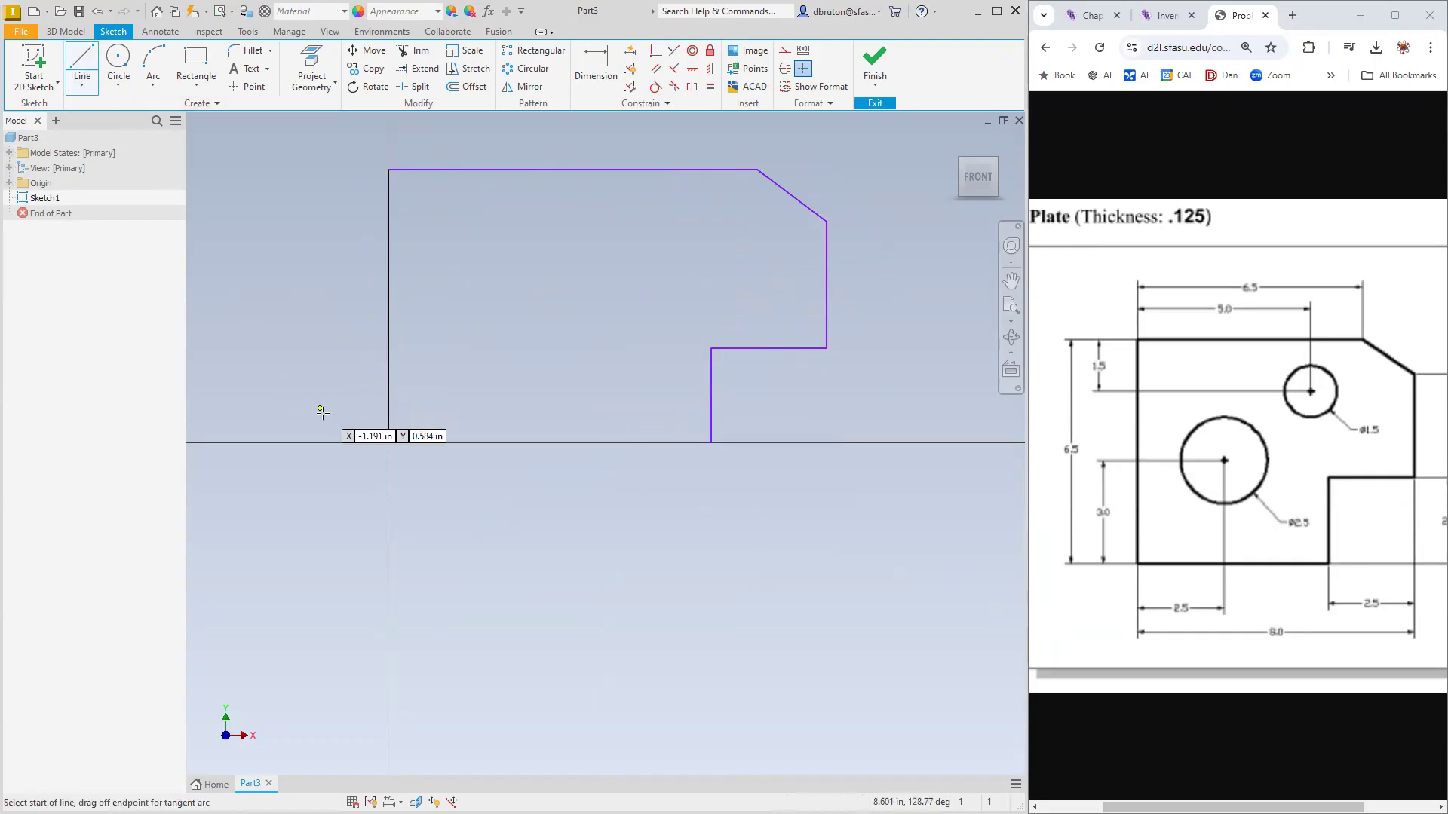
click(388, 442)
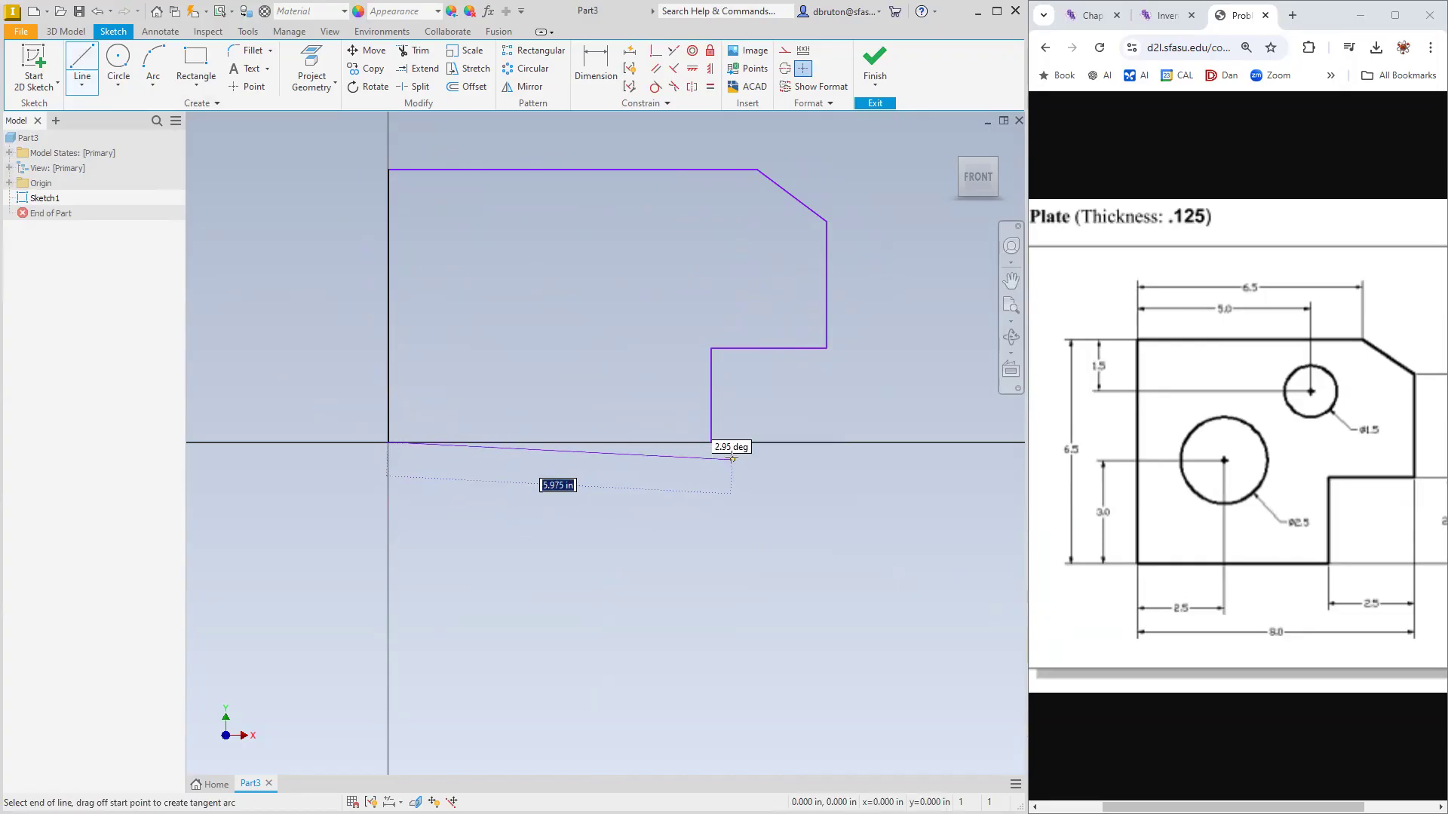
click(711, 442)
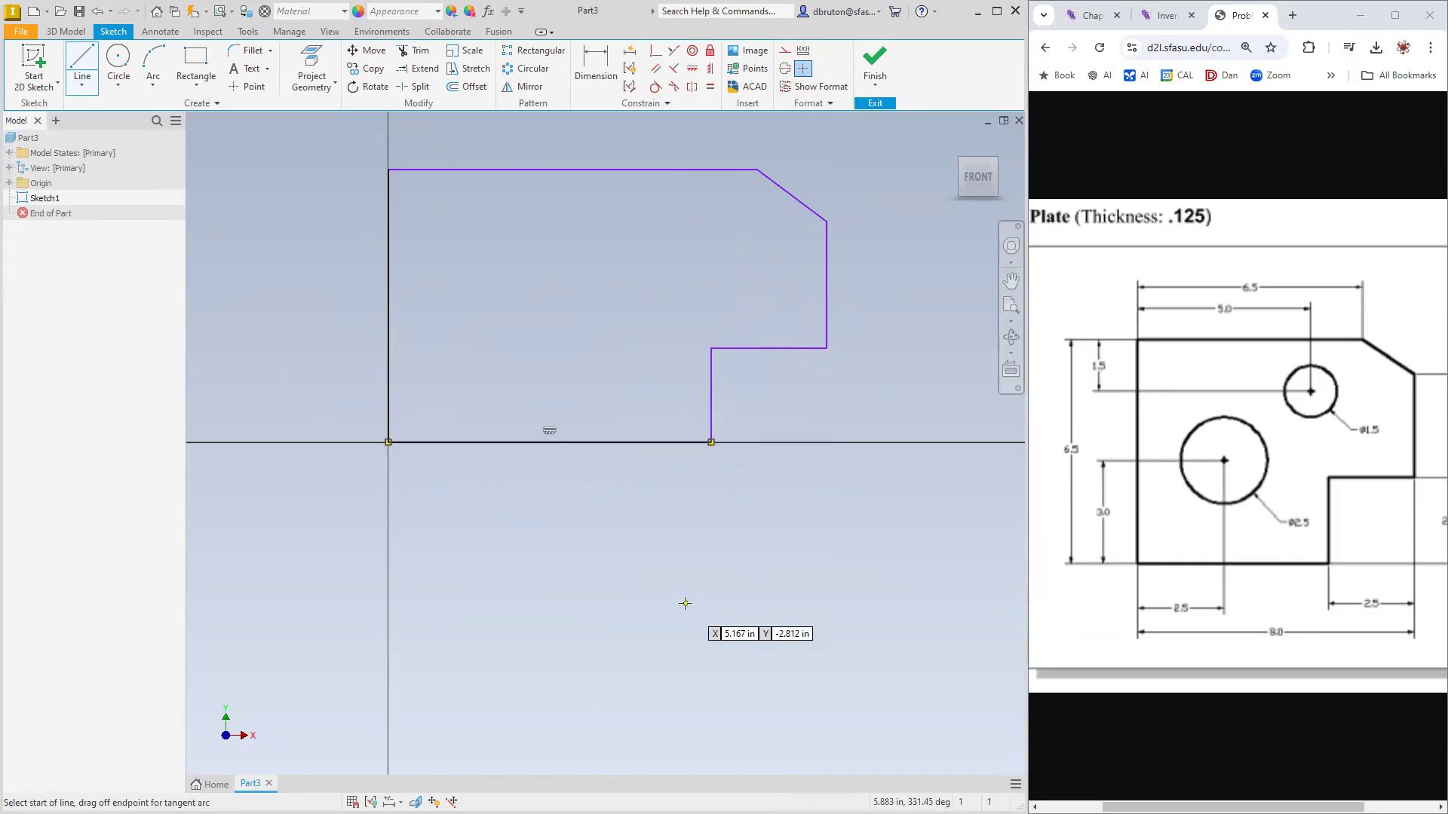
click(83, 57)
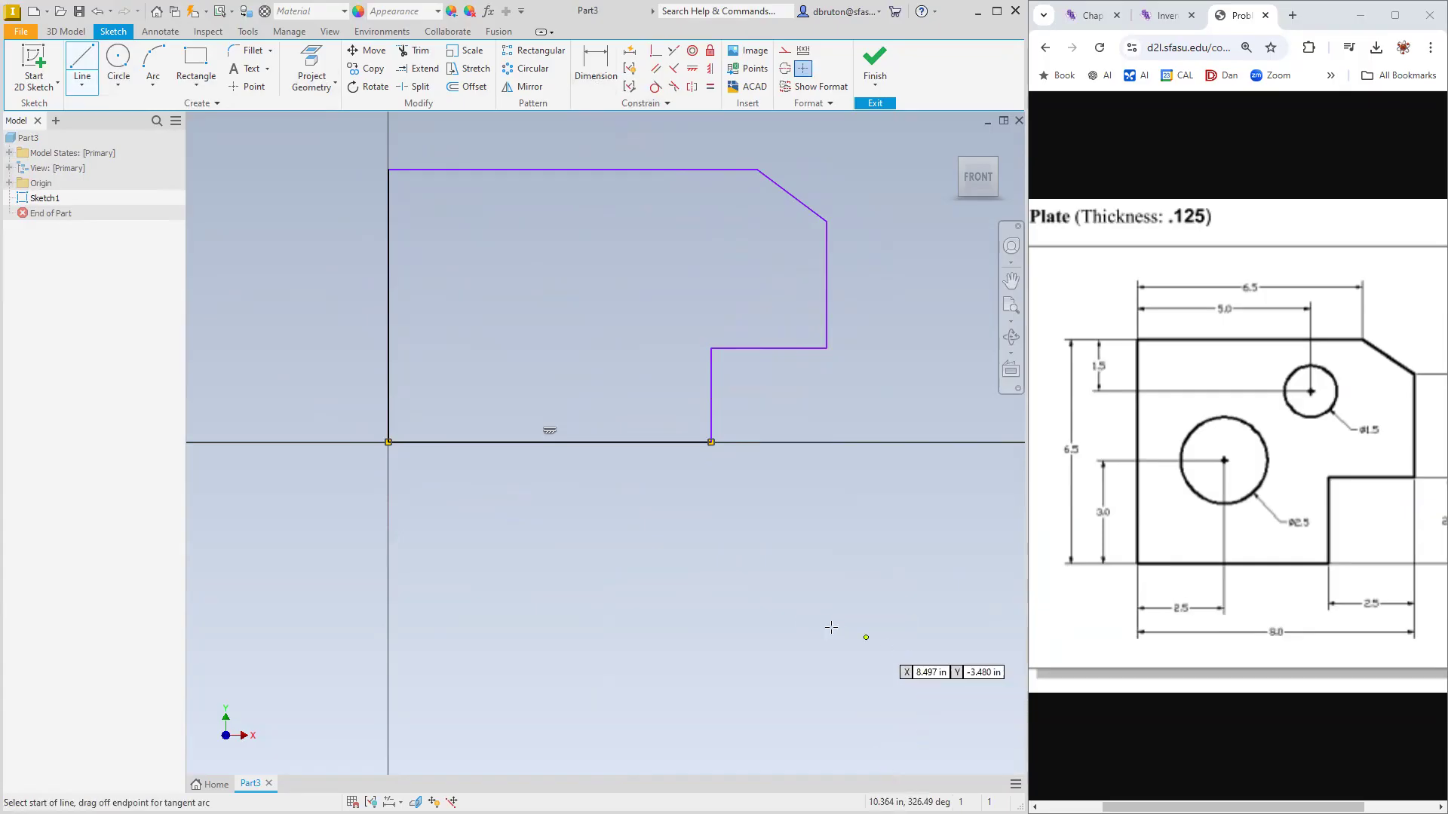
Dimension the plate's overall width between its two outer vertical edges as 8 in, placing the dimension below the outline.
scroll(643, 275, up, 1)
scroll(643, 274, down, 1)
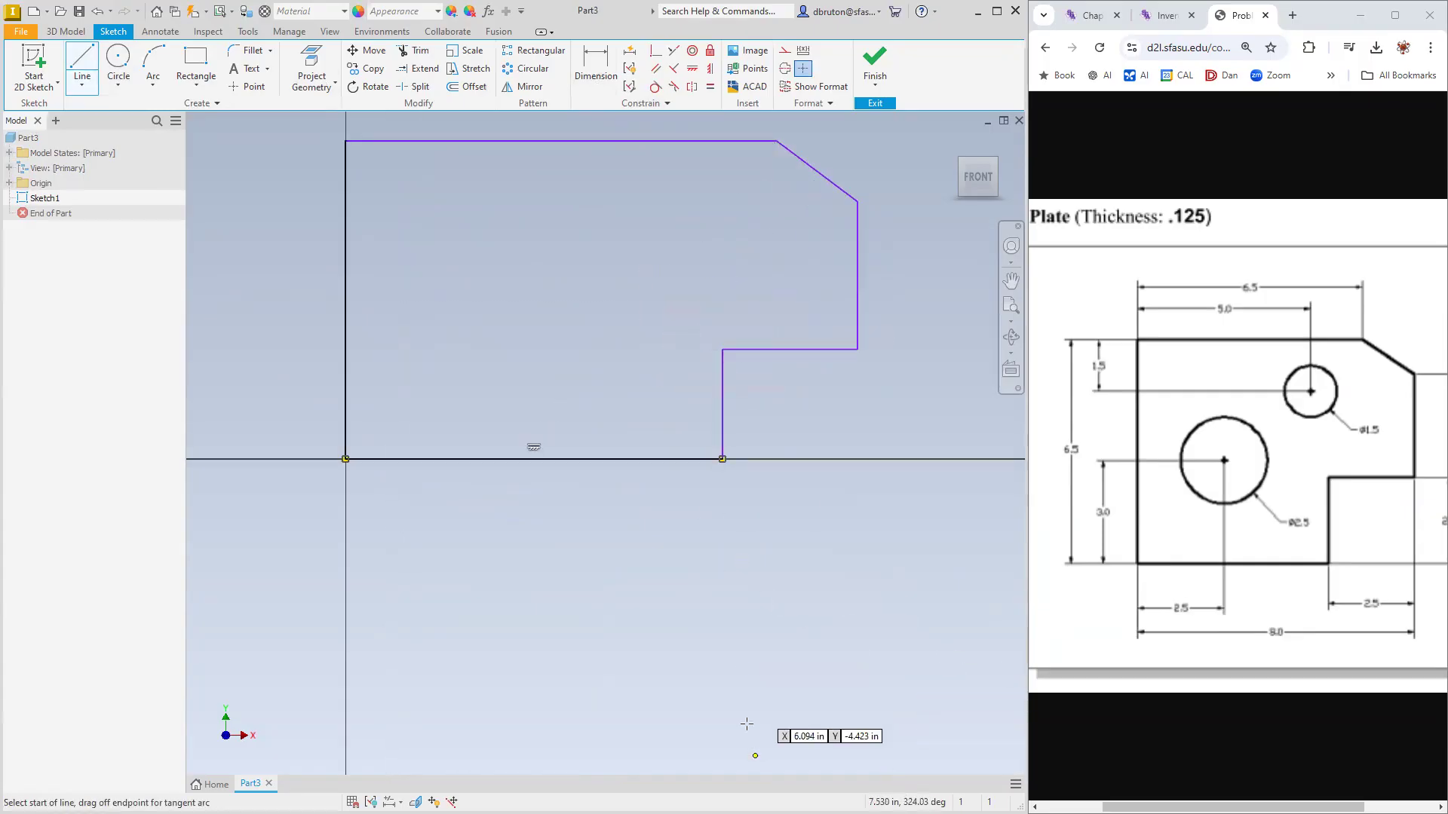
click(585, 48)
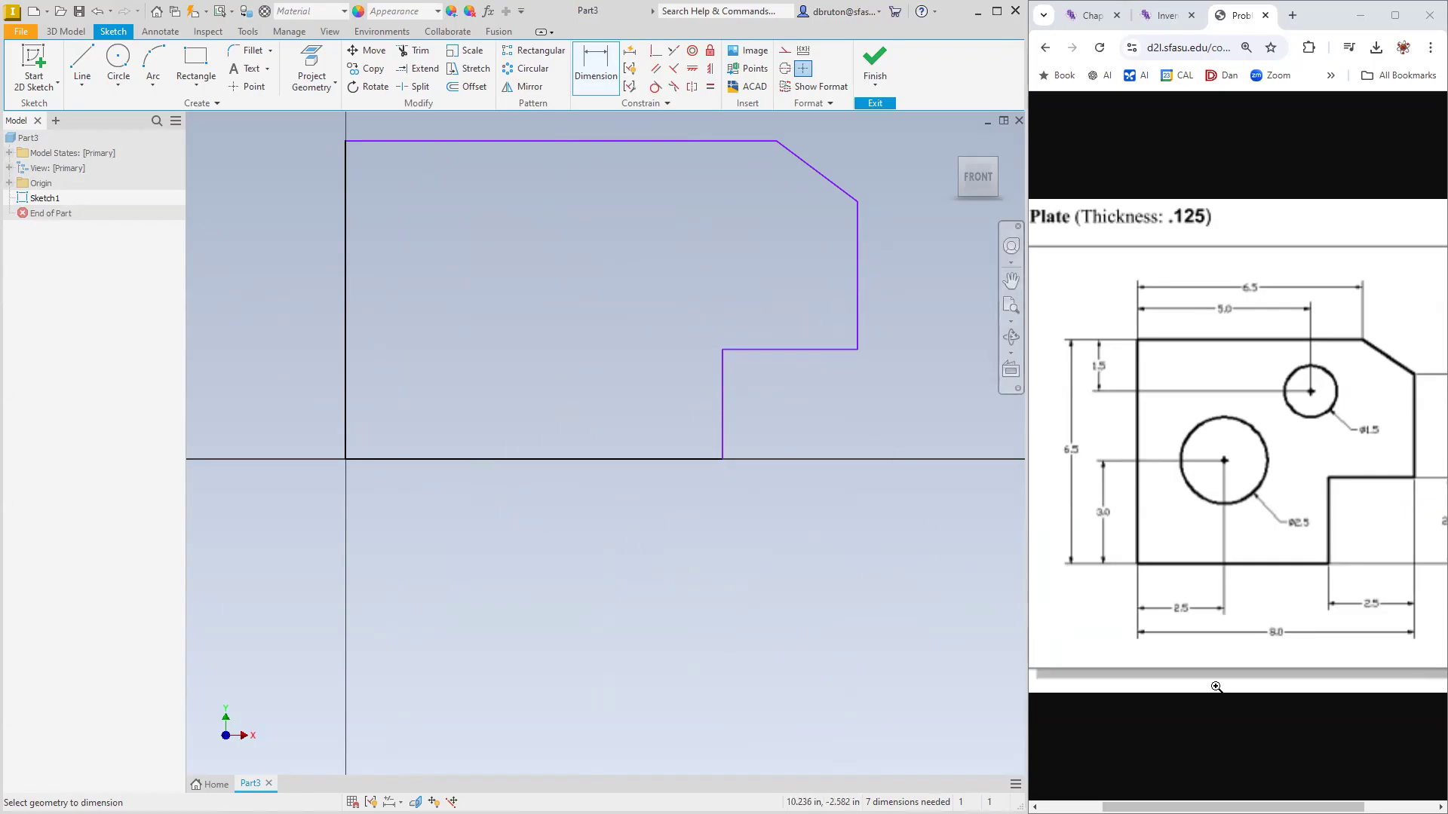
click(858, 342)
click(348, 423)
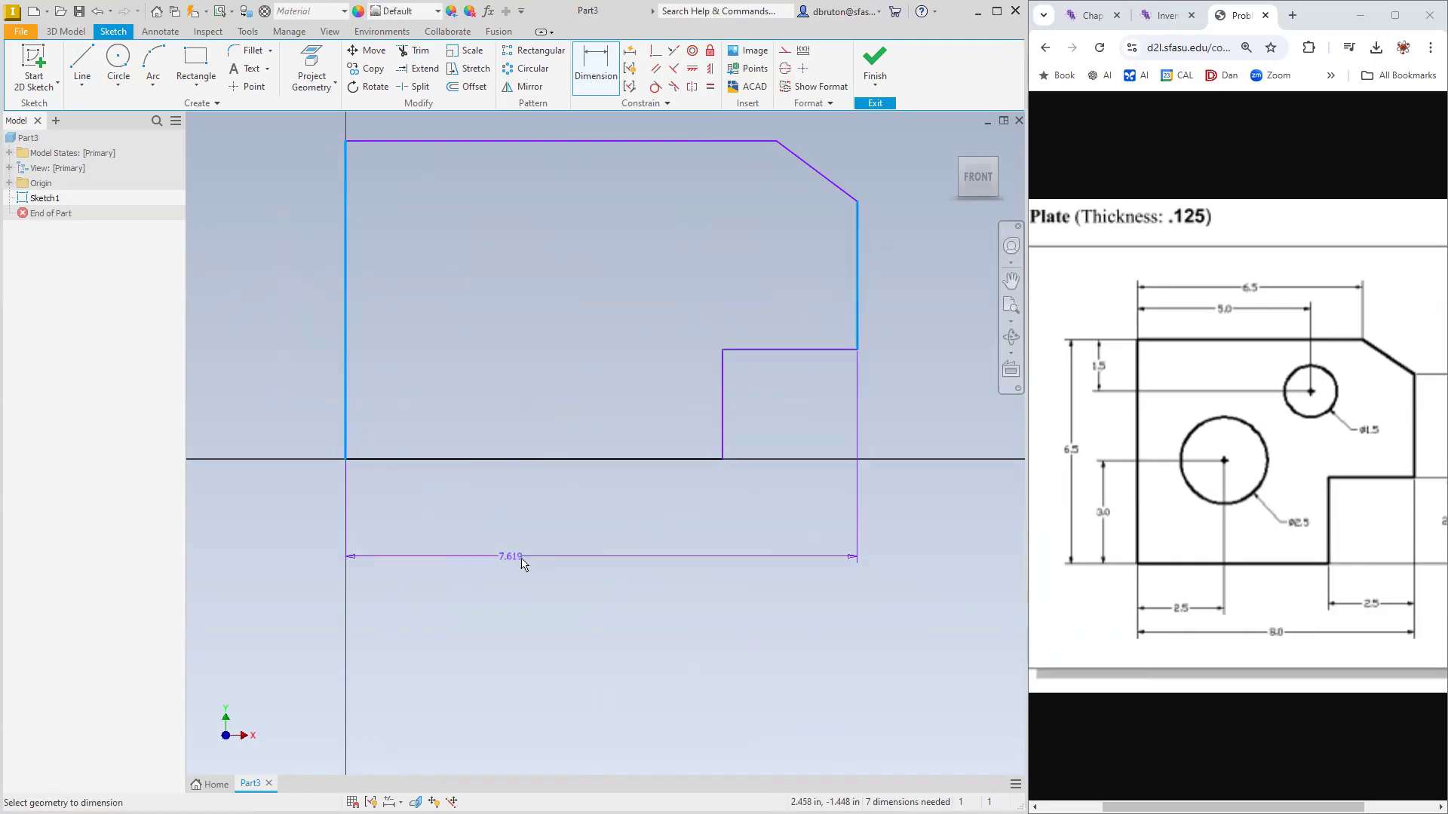
click(609, 490)
text(8)
key(Return)
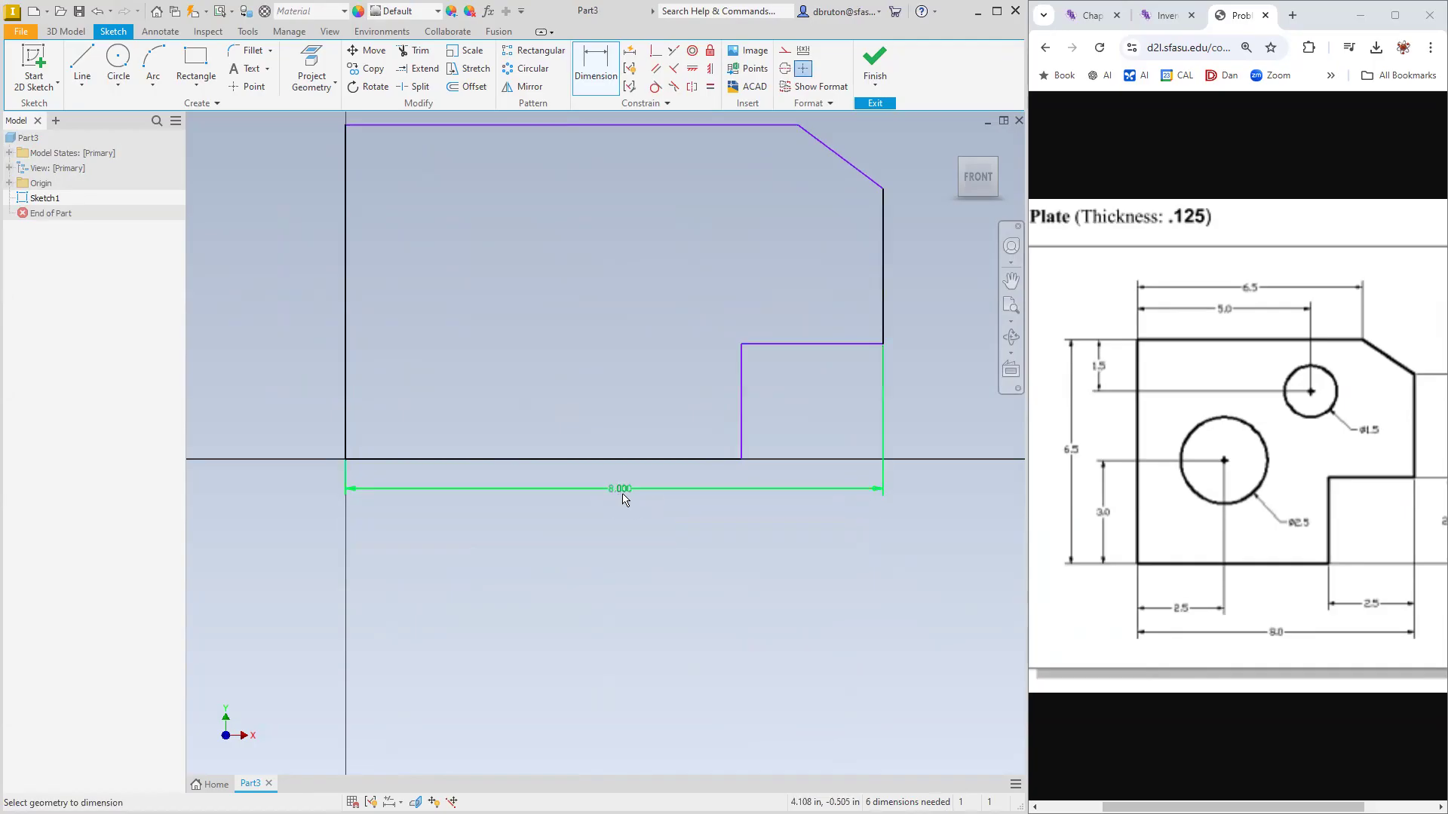
Set the document's linear dimension display precision to one decimal place (1.1) and return to the sketch tools.
click(247, 31)
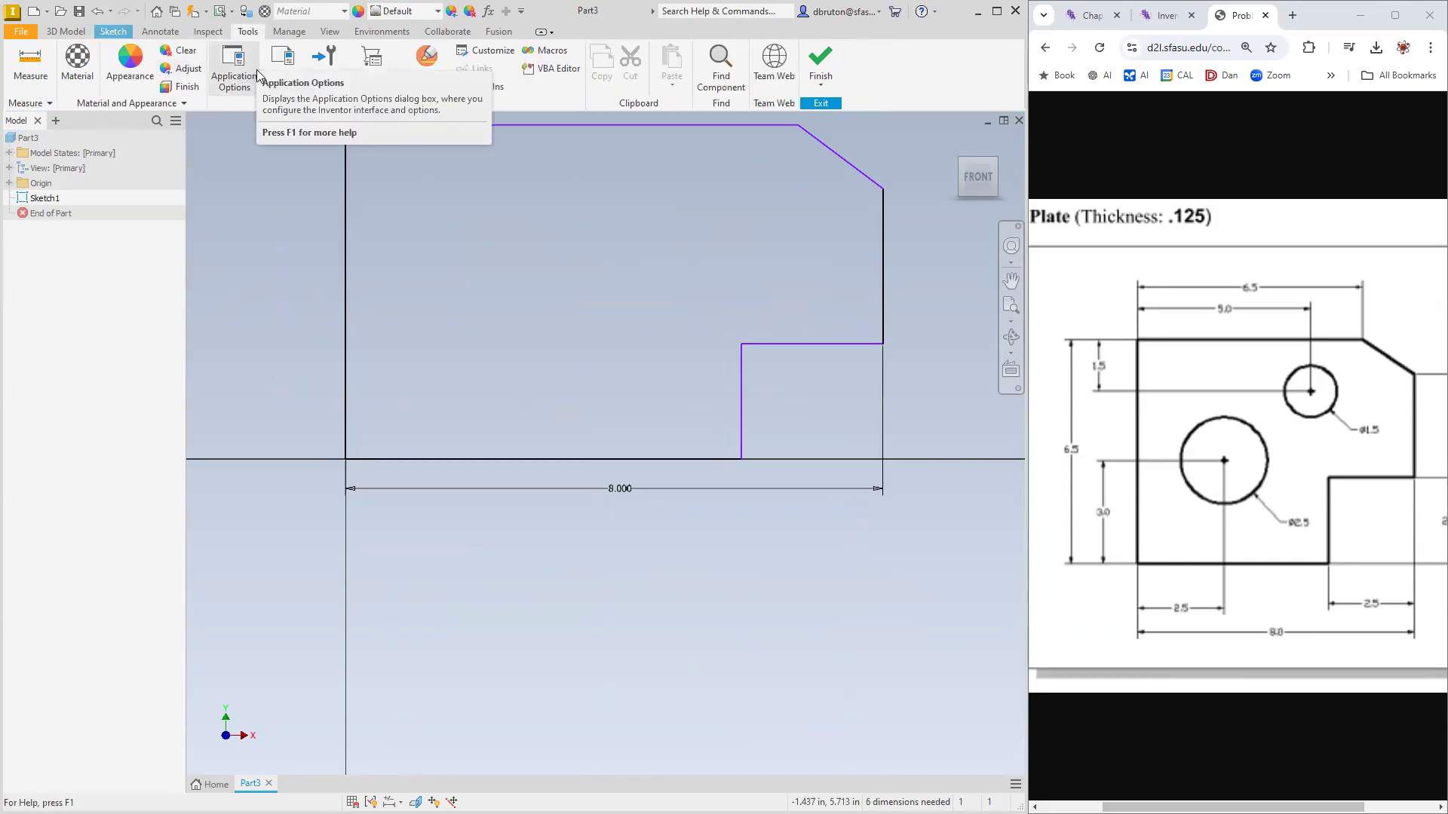
click(284, 59)
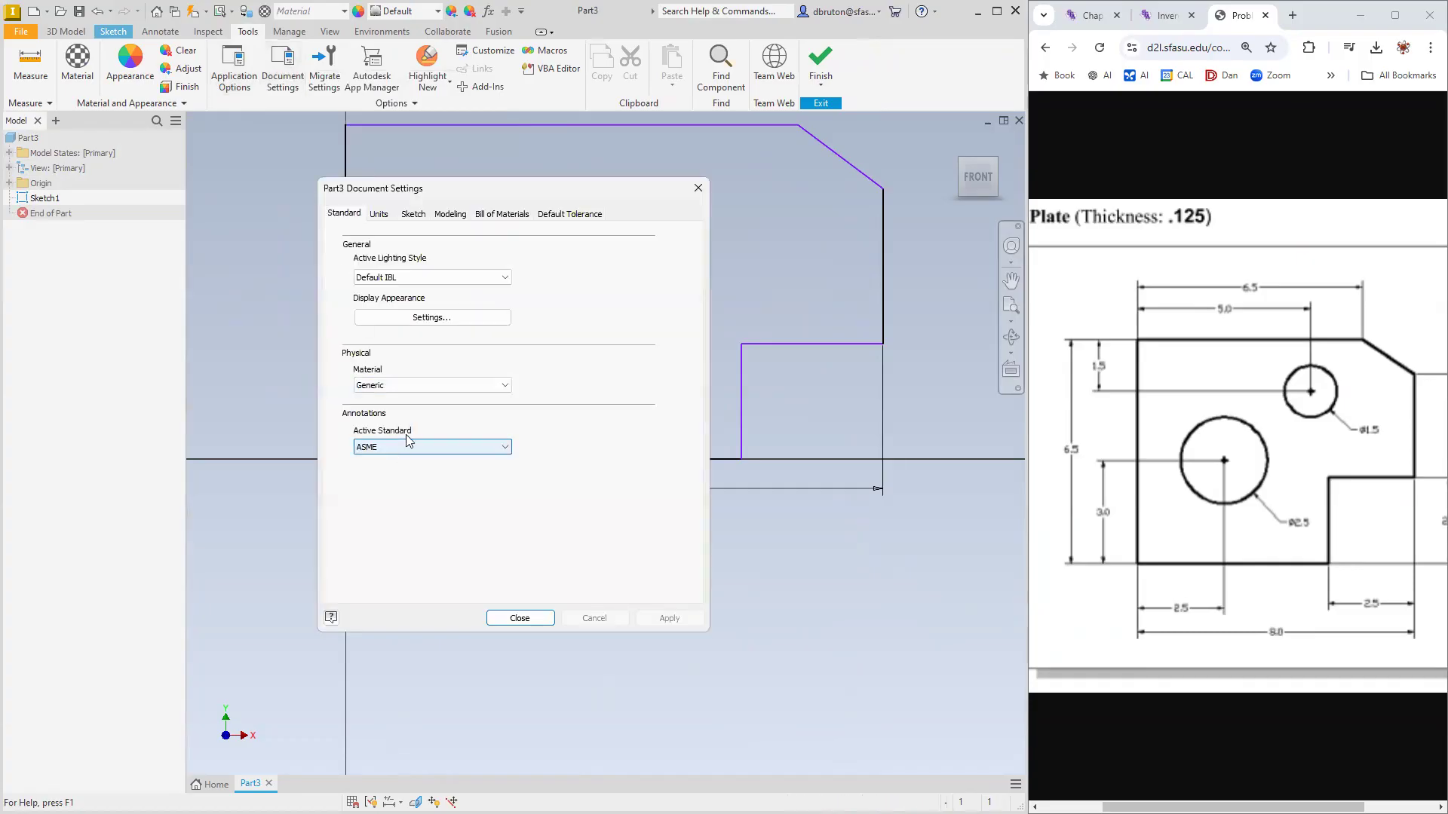
click(384, 217)
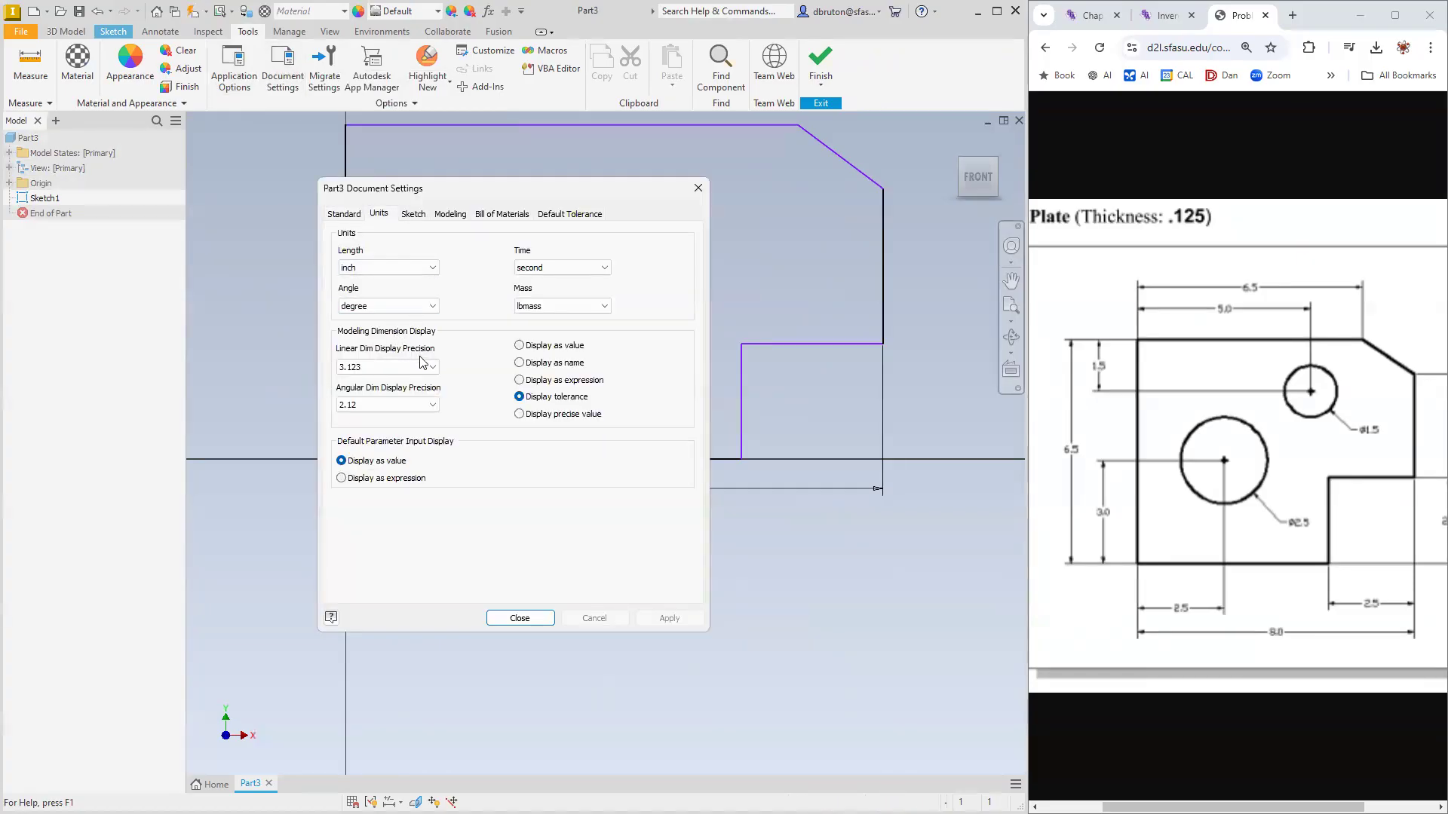
click(421, 365)
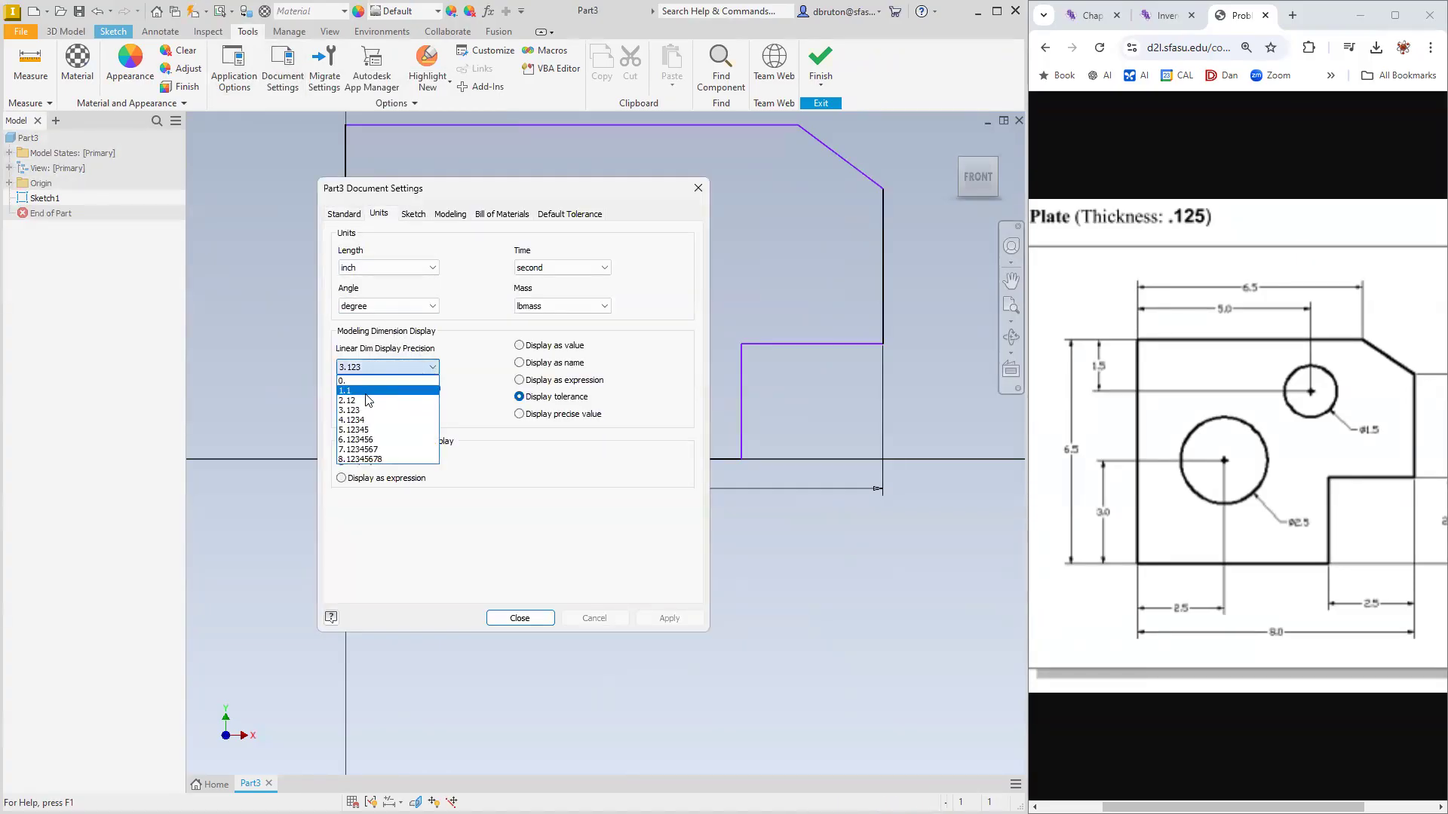
click(367, 393)
click(654, 620)
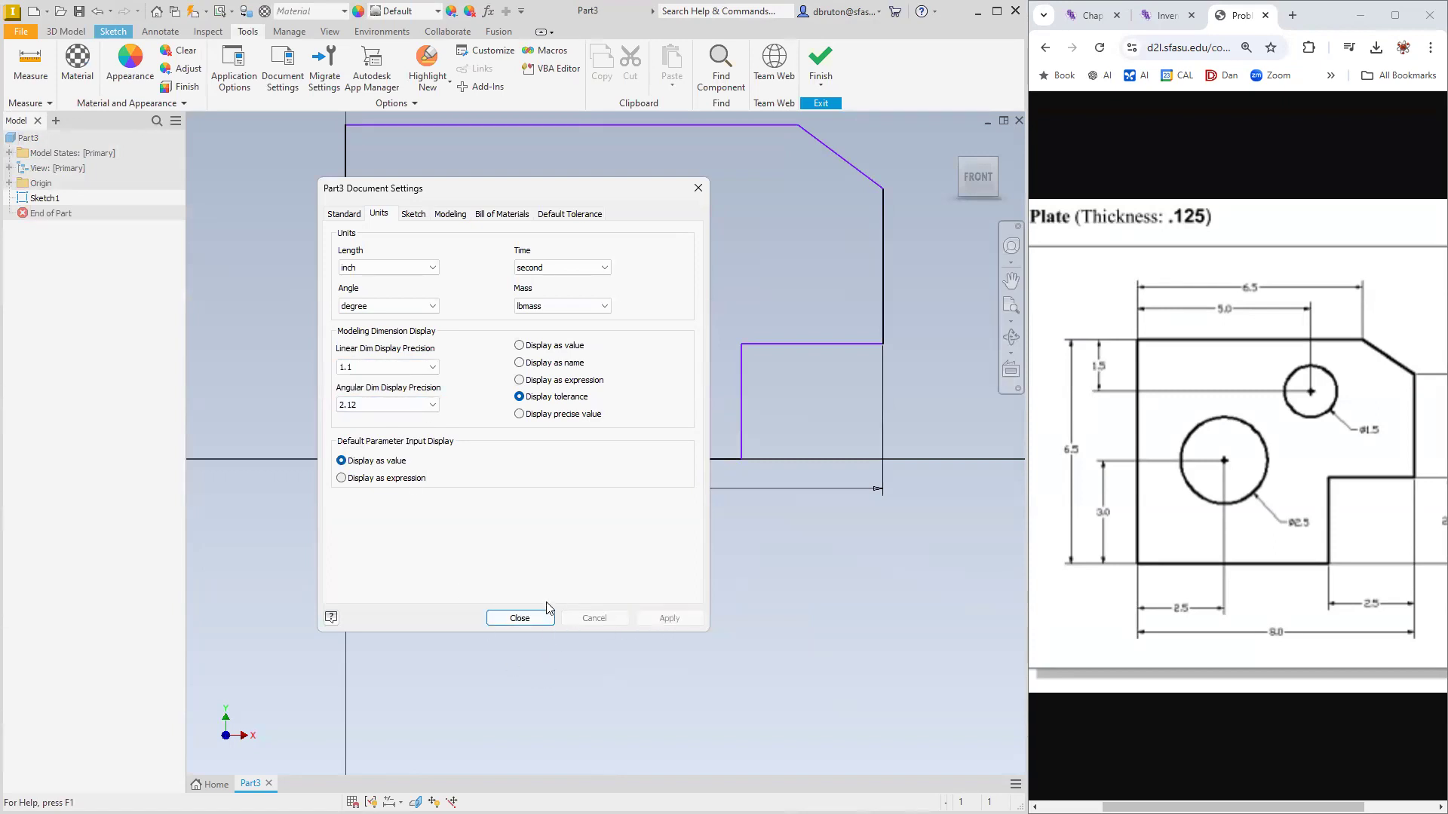
click(520, 618)
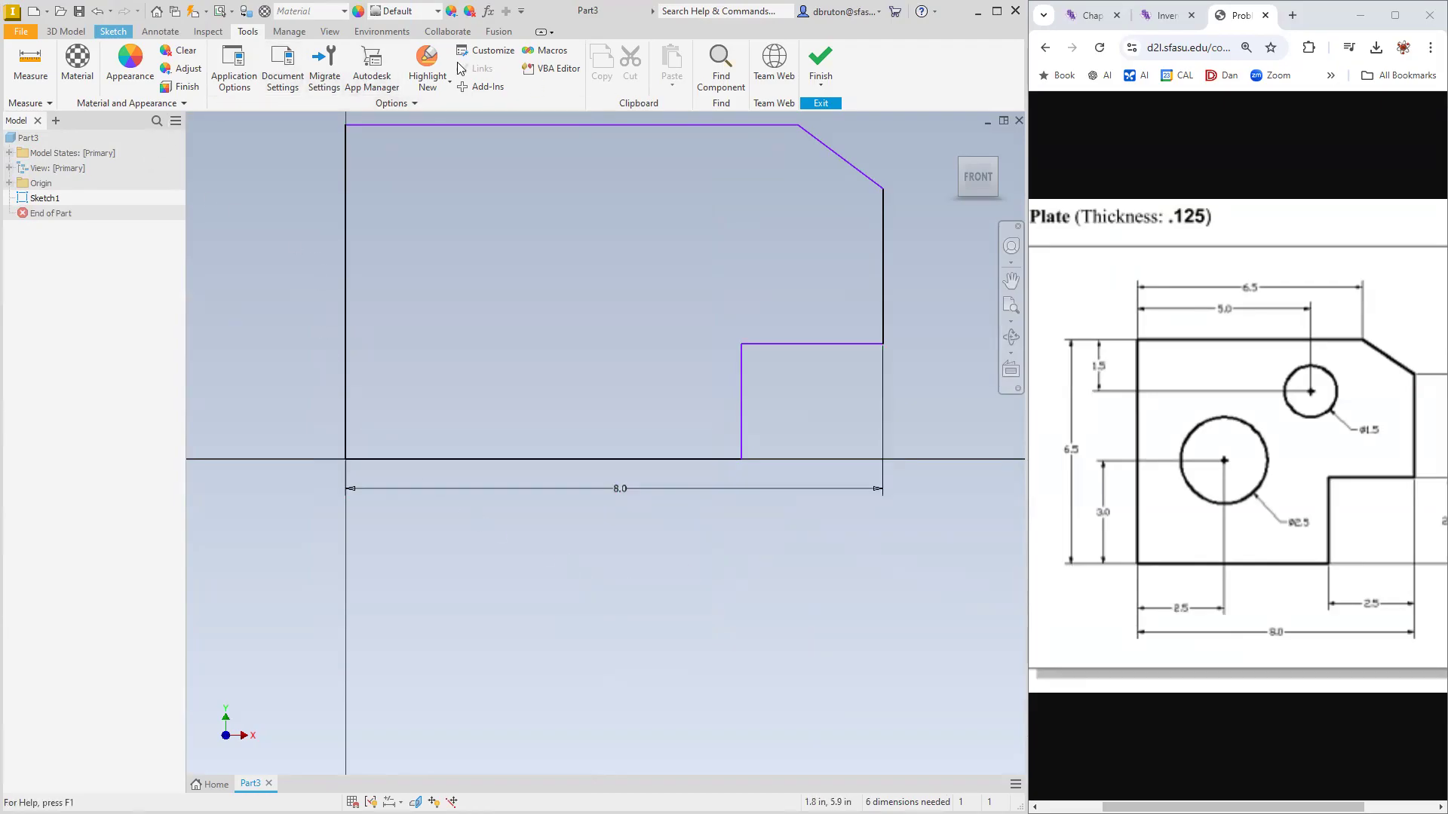
click(111, 32)
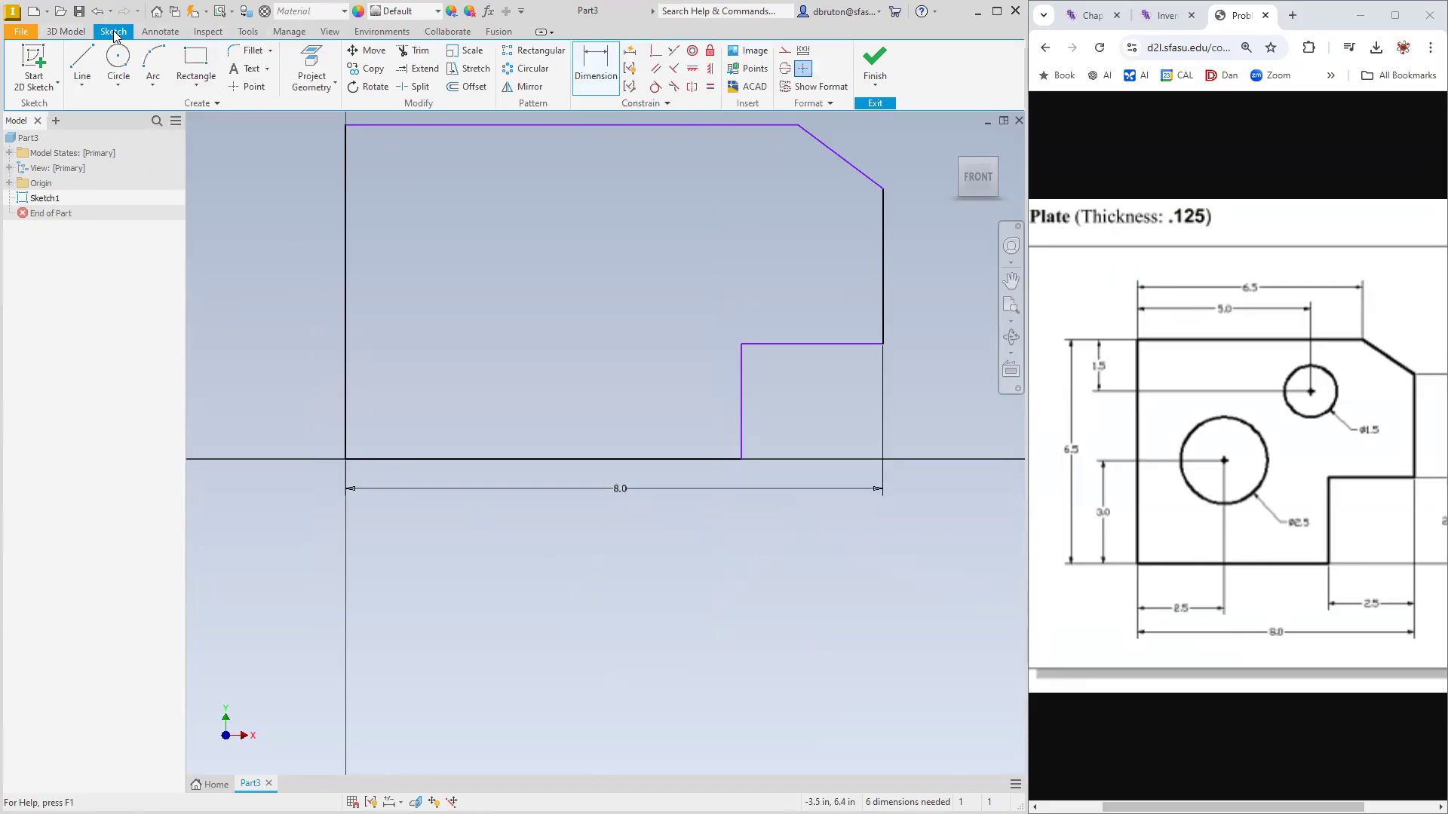
Dimension the plate's full-height vertical edge at the origin as 6.5 in, placing the dimension outside the outline.
click(346, 365)
click(599, 73)
click(347, 386)
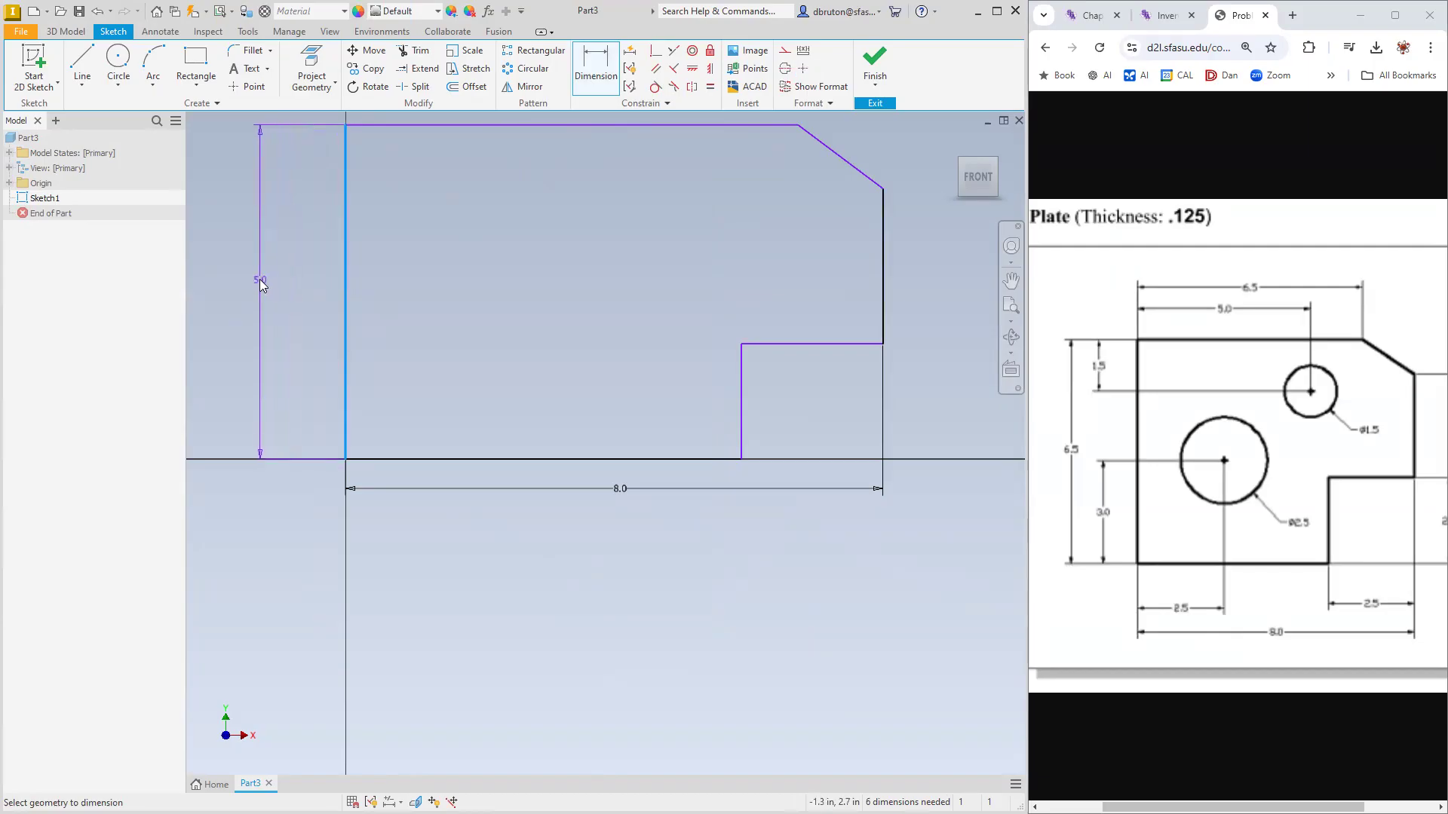
click(261, 284)
text(6.5)
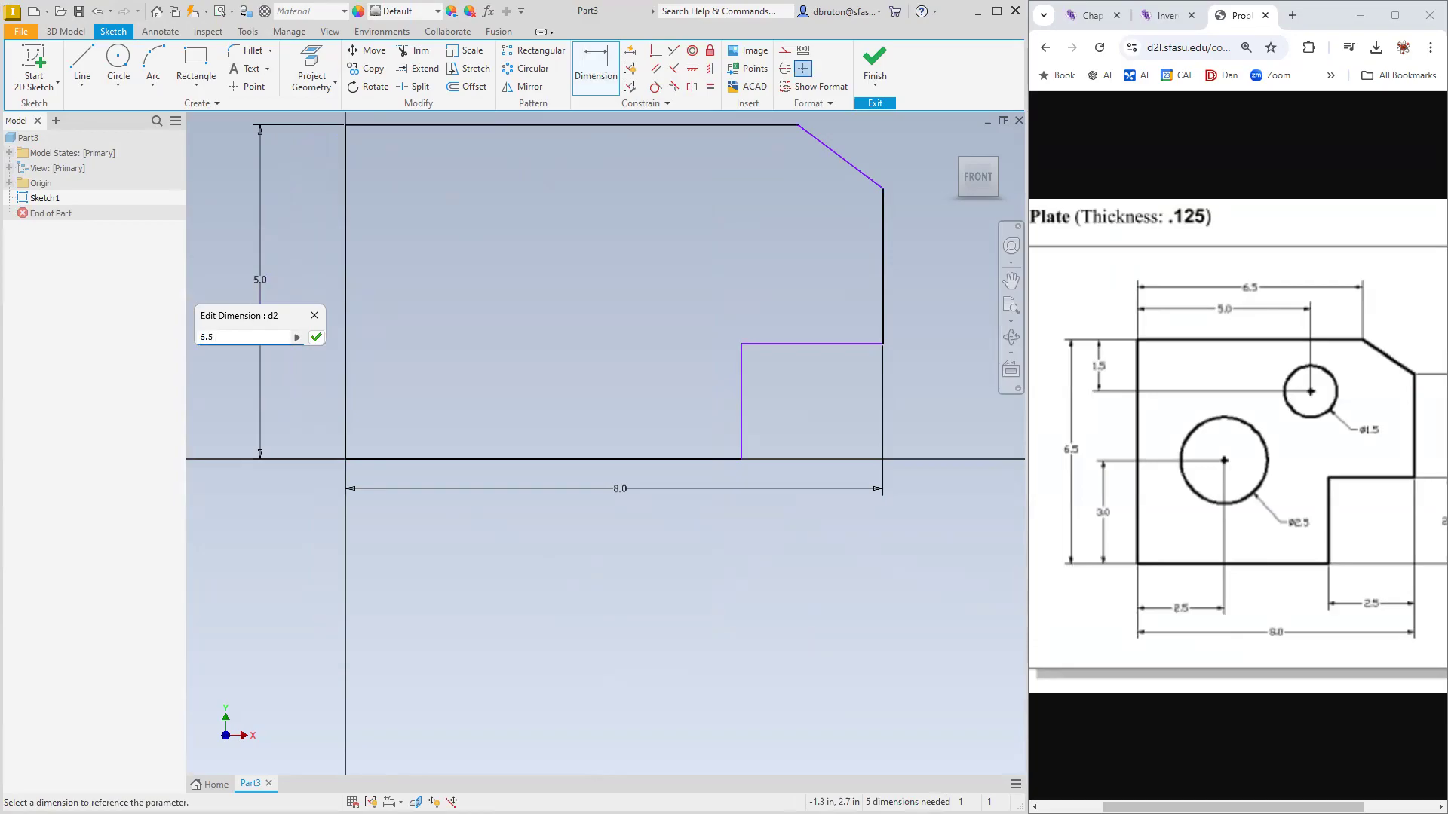
key(Return)
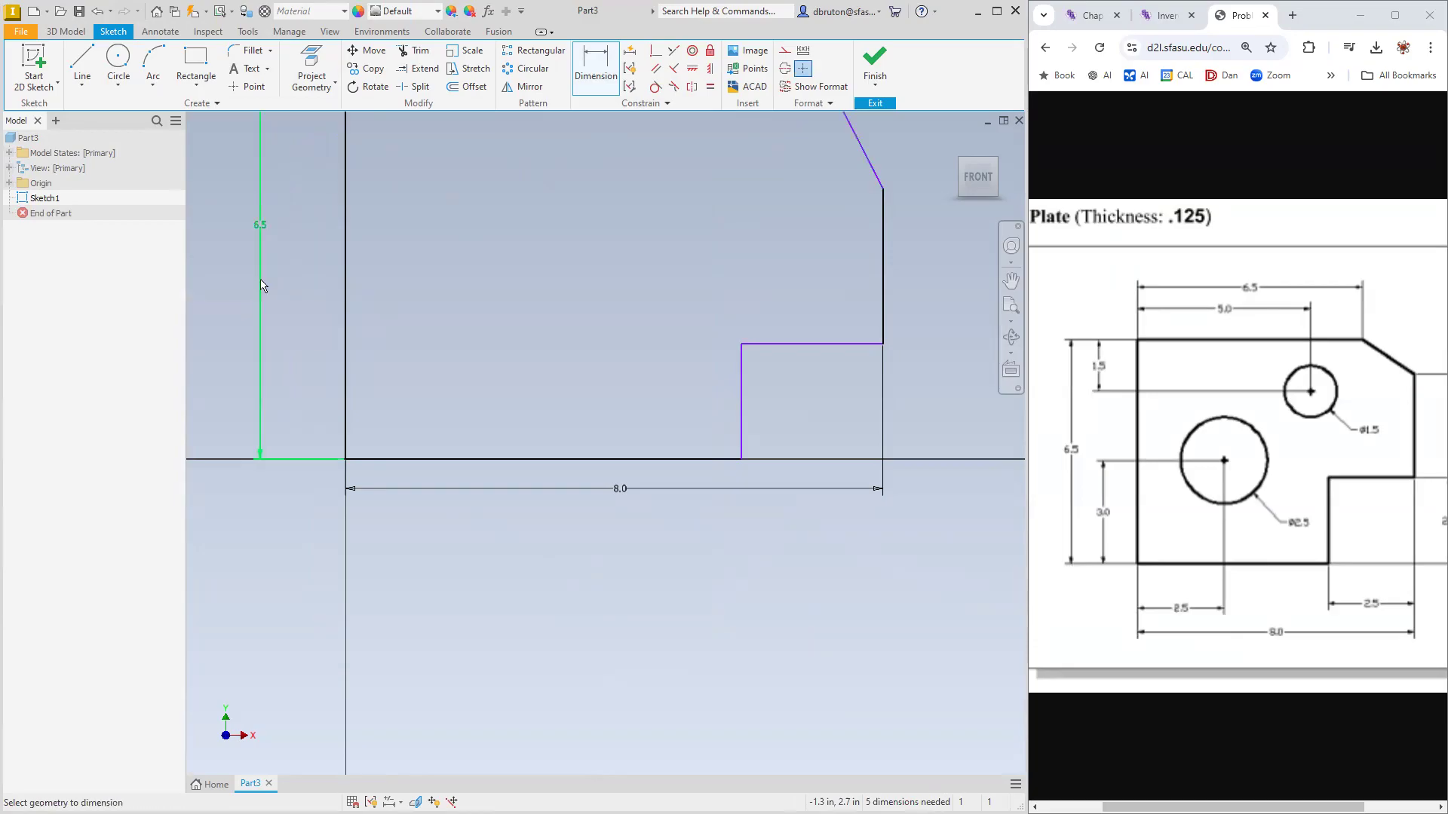
Dimension the plate's upper horizontal edge as 6.5 in, placing the dimension above the outline.
scroll(313, 261, down, 2)
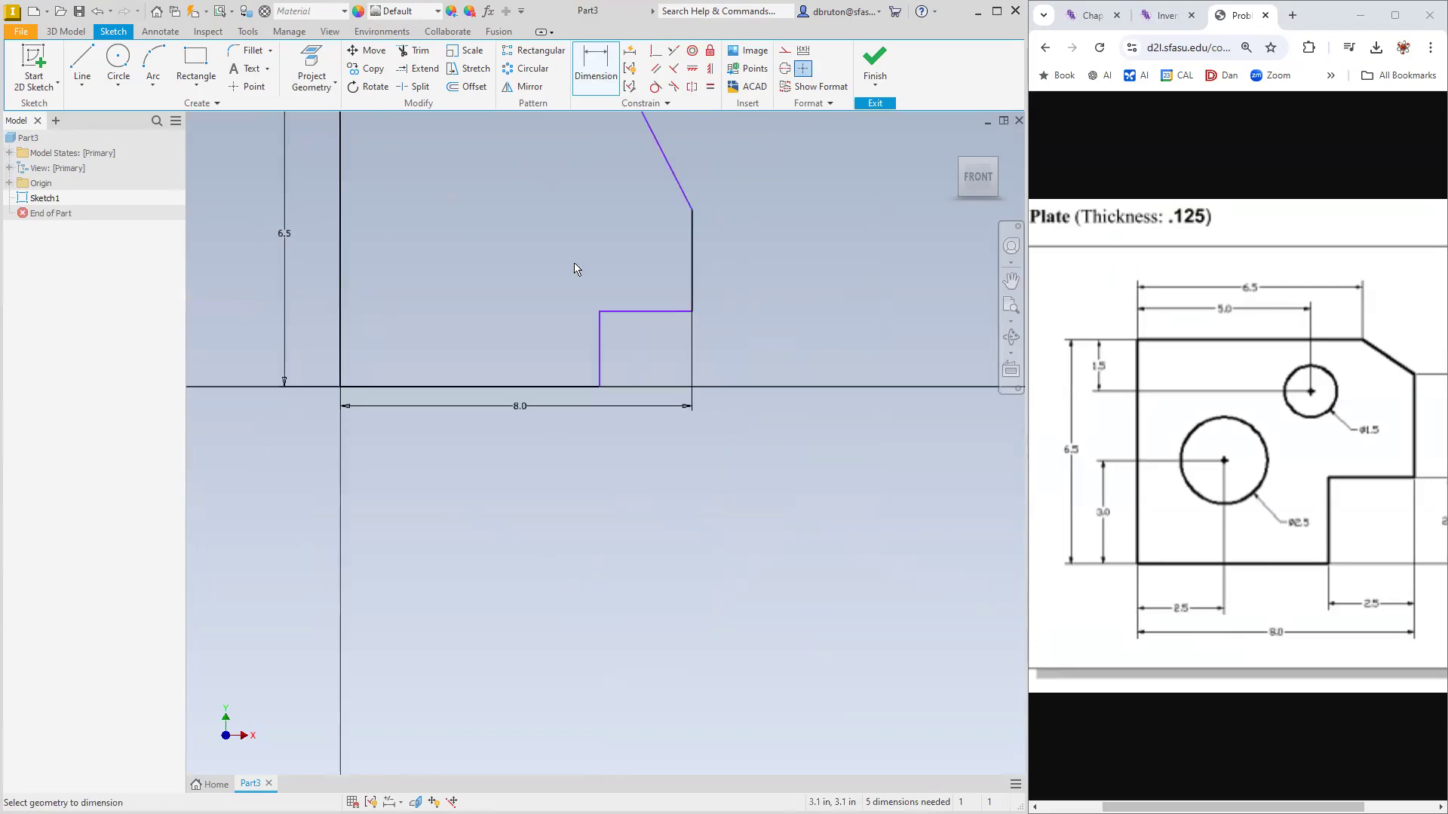
click(1010, 314)
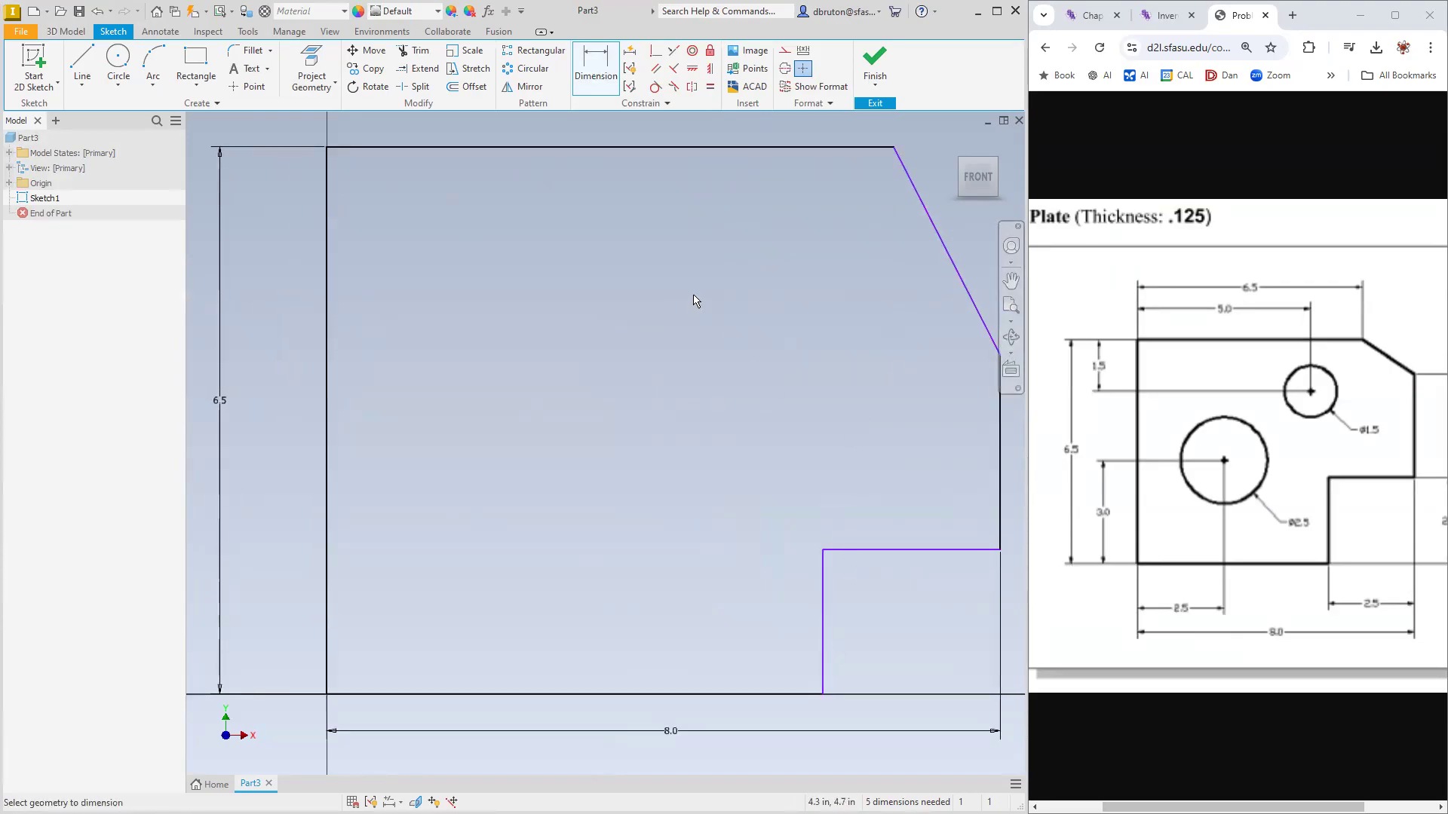
click(566, 148)
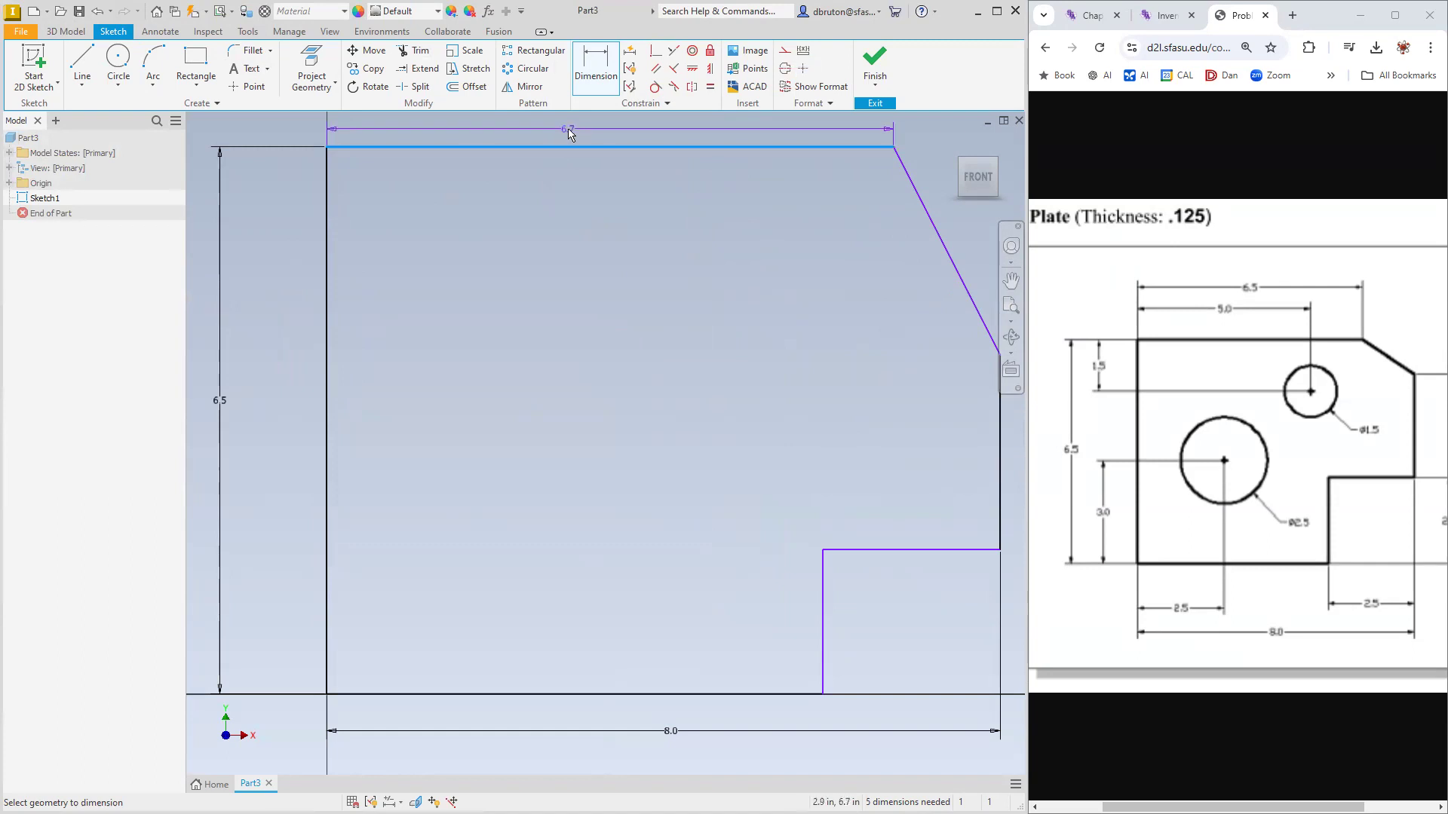
scroll(592, 132, down, 1)
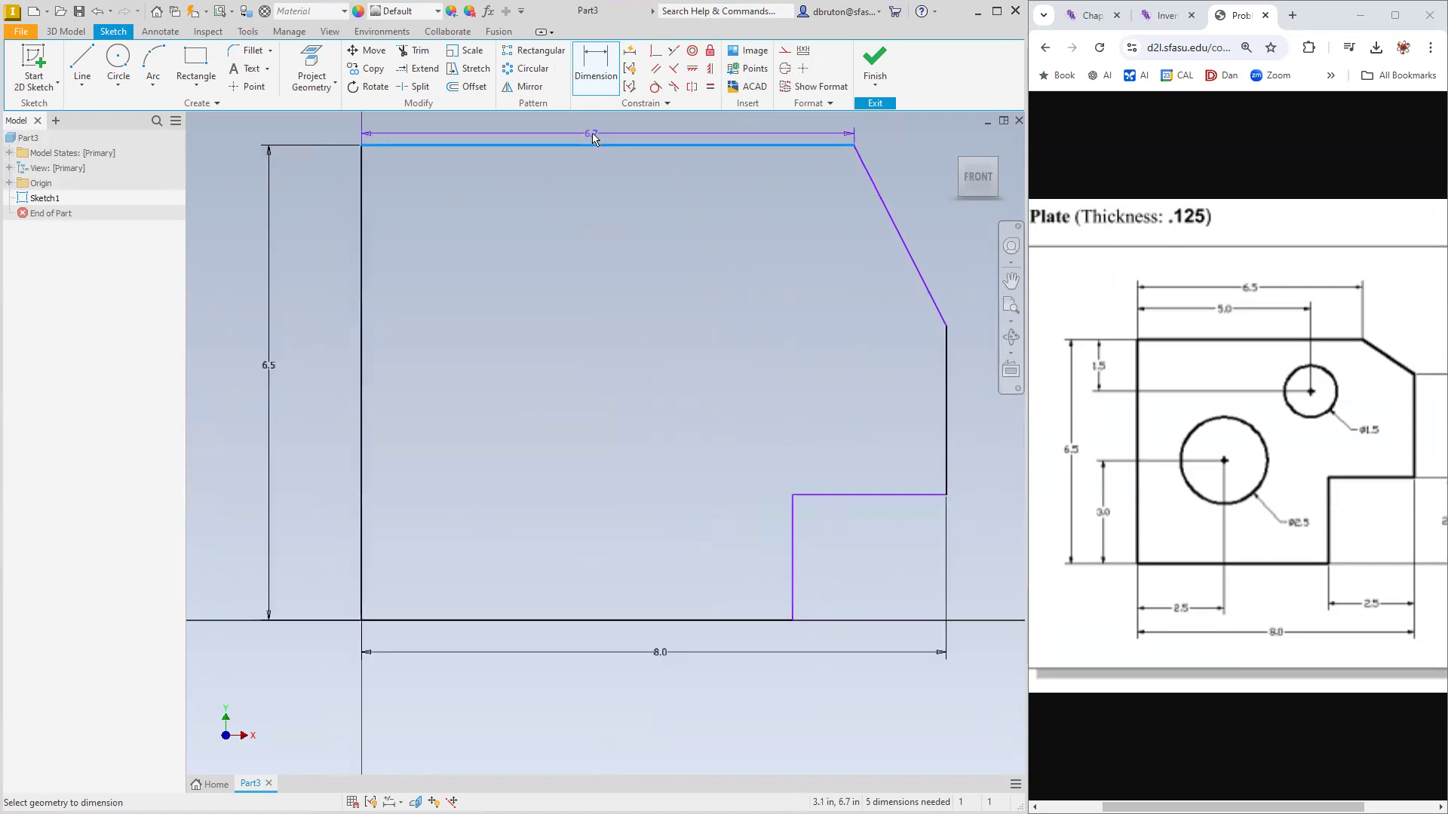
mouse_move(672, 202)
middle_down()
mouse_move(640, 318)
mouse_move(676, 301)
mouse_move(607, 274)
middle_up()
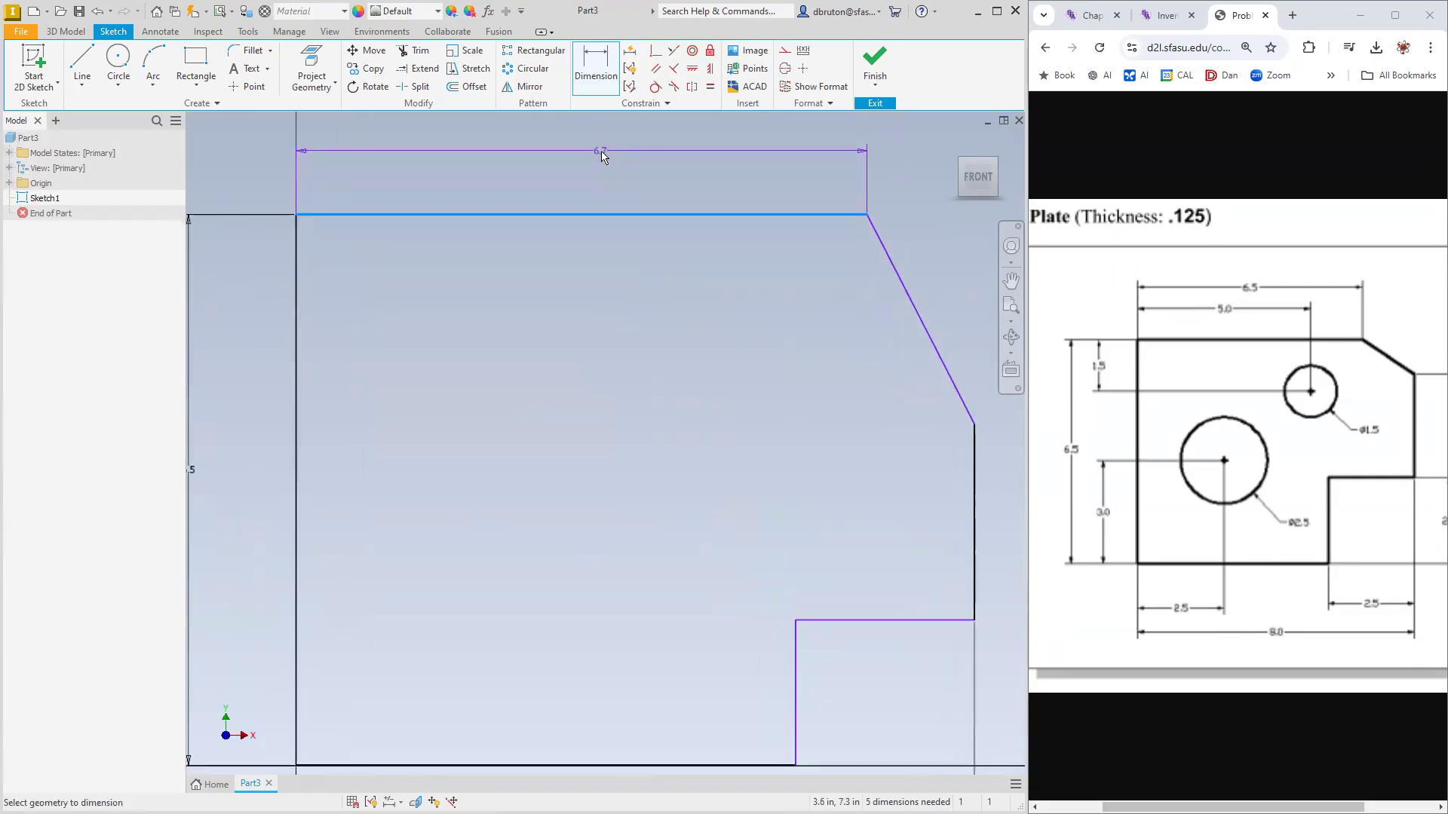
click(601, 152)
text(6.)
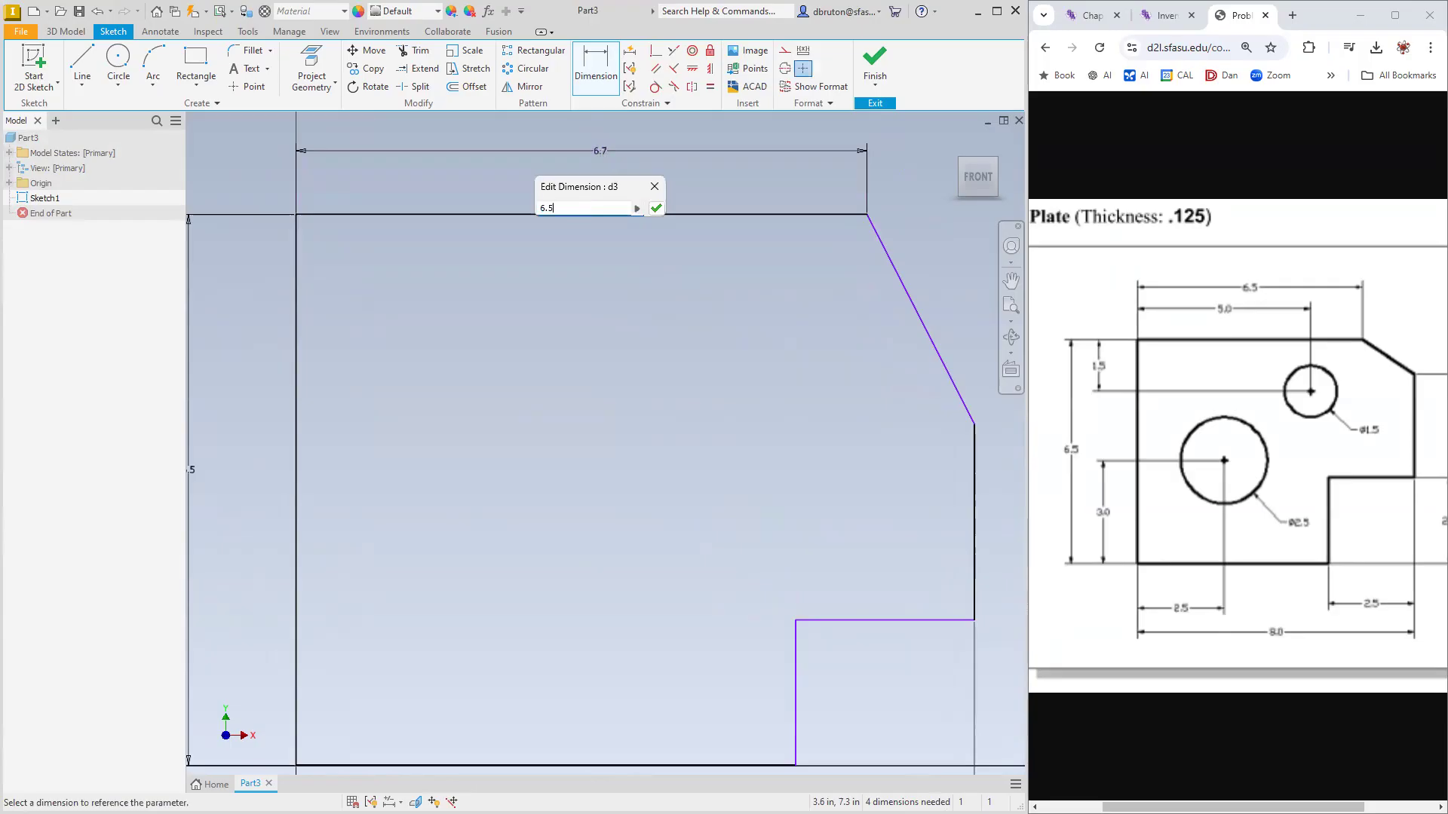
text(5)
key(Return)
Dimension the height from the base line to the chamfer's lower corner as 5.5 in, following the reference drawing's hidden side dimensions.
click(1275, 676)
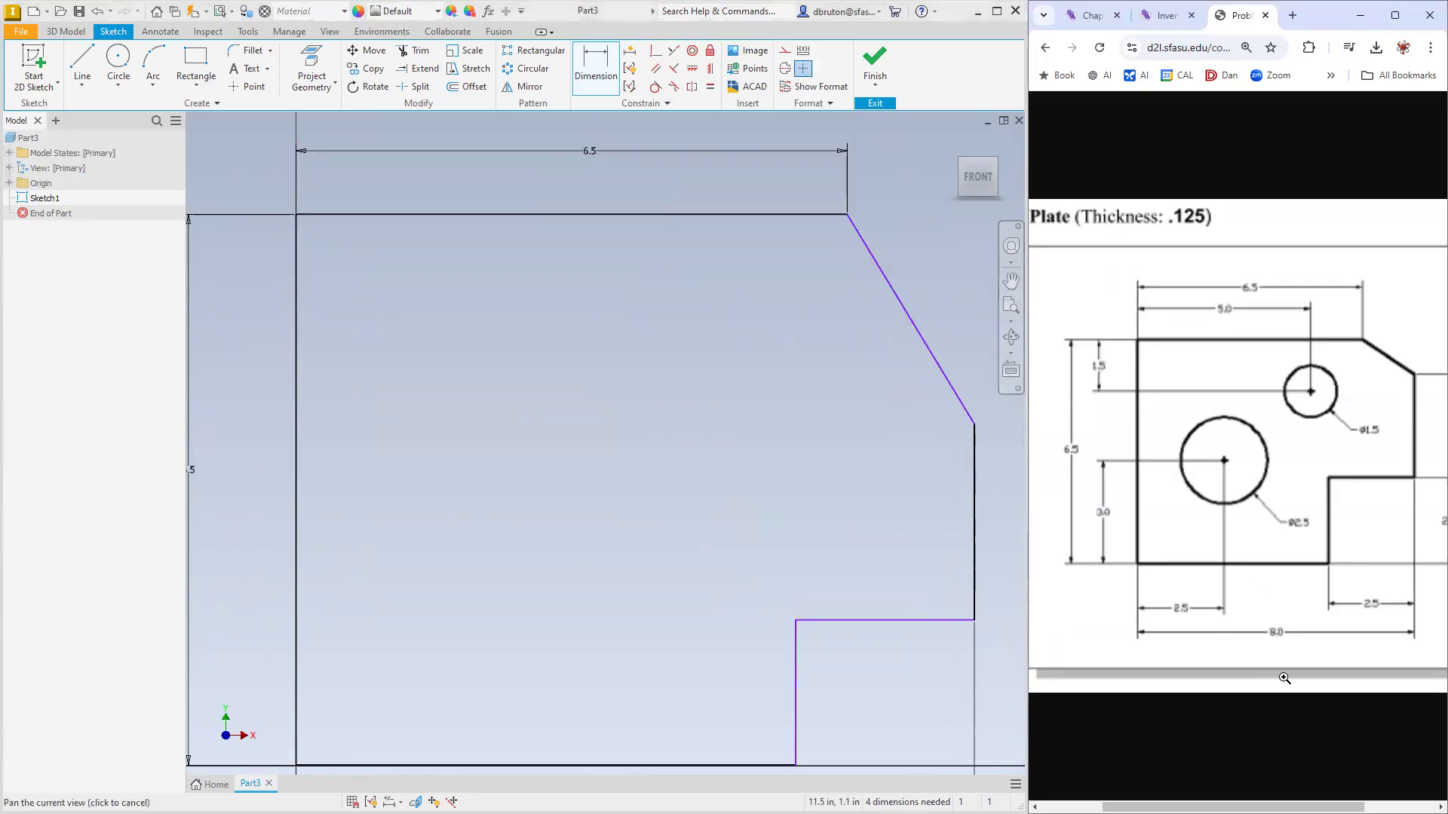
drag(1347, 806, 1413, 806)
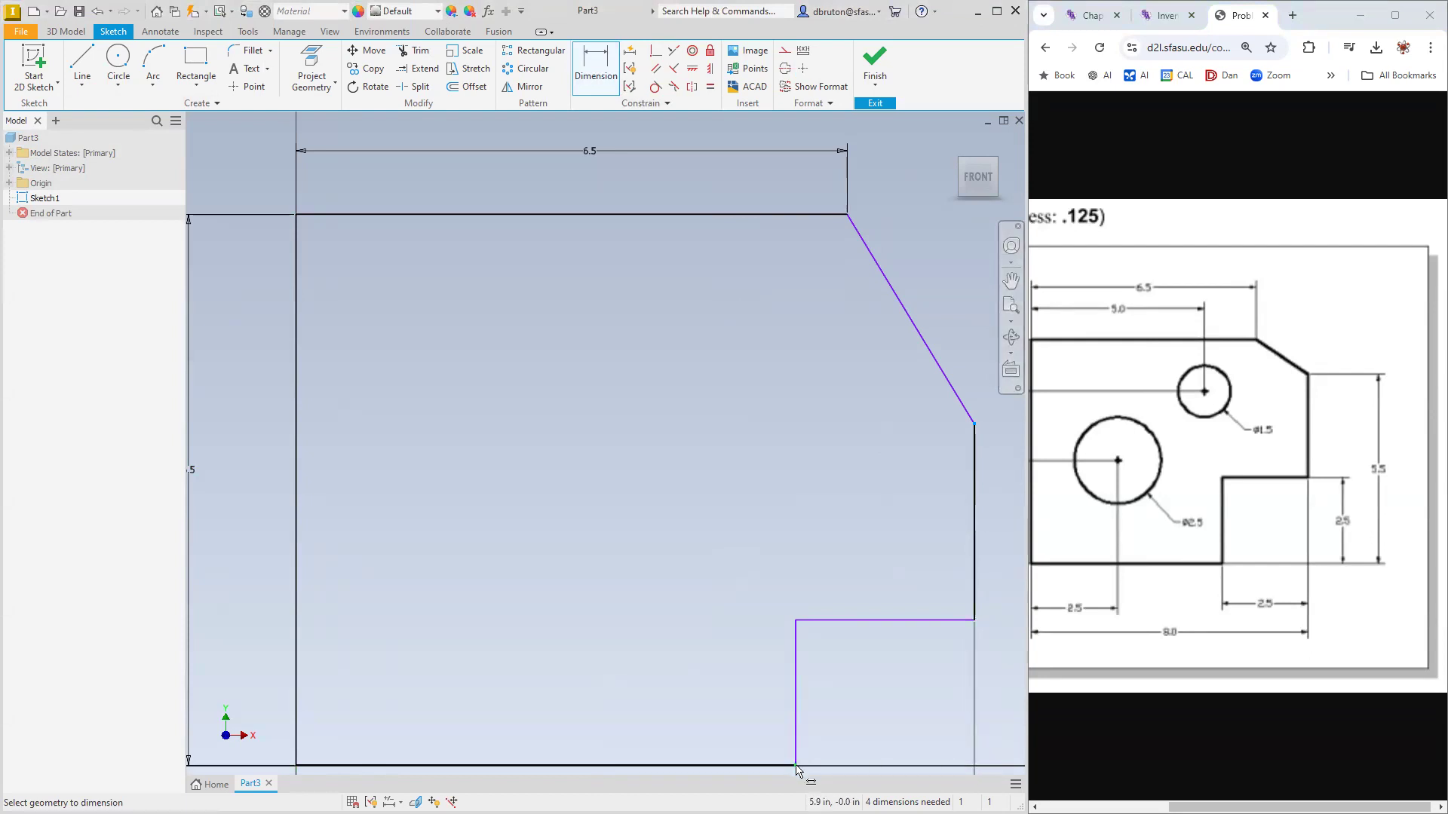
click(974, 607)
scroll(1007, 601, down, 2)
scroll(1012, 600, up, 3)
middle_drag(1011, 600, 902, 583)
scroll(903, 582, down, 1)
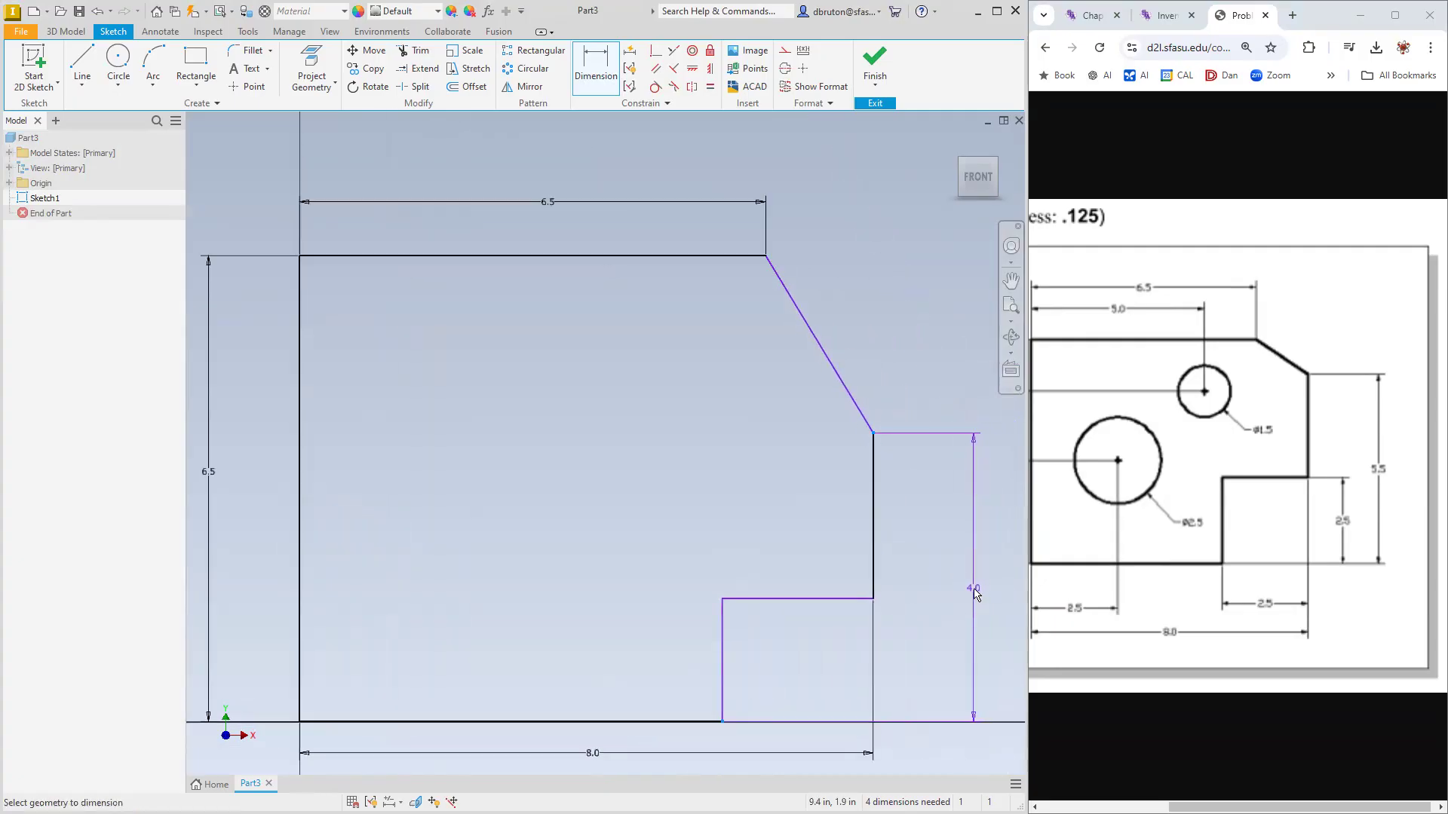
click(972, 589)
text(5.5)
key(Return)
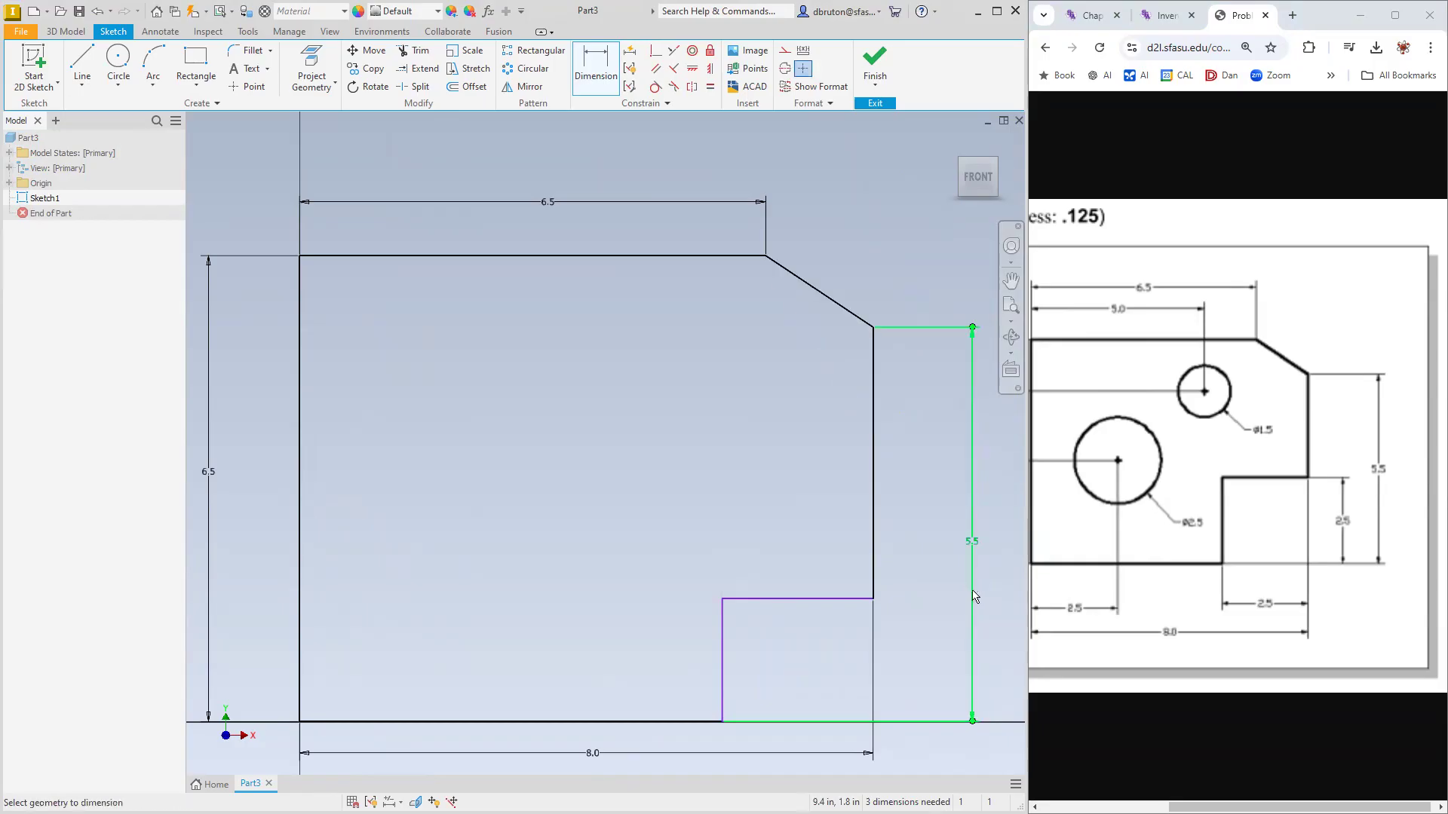
Place a width dimension on the notch's horizontal edge, keeping its drawn length.
click(841, 601)
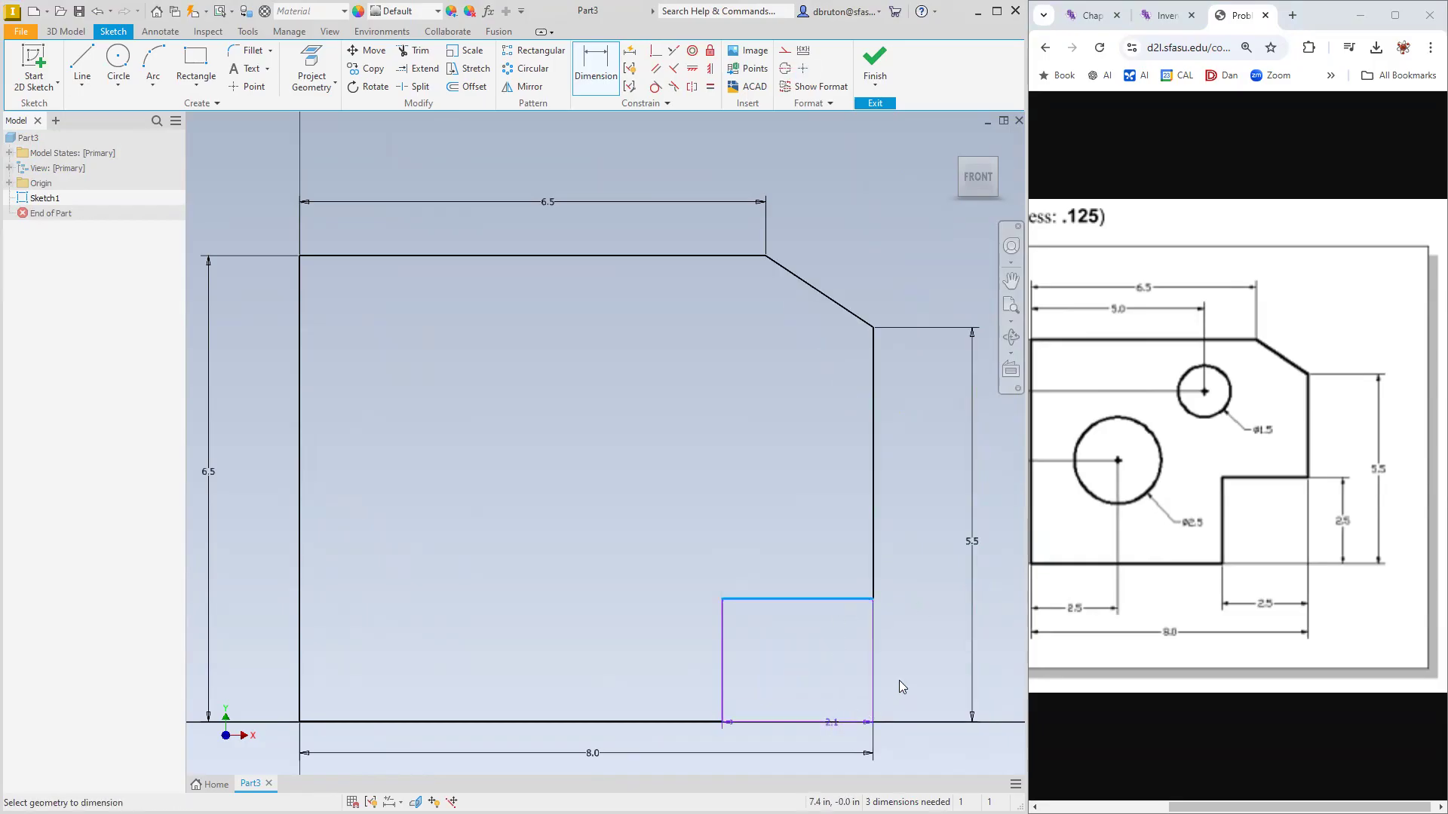
click(909, 664)
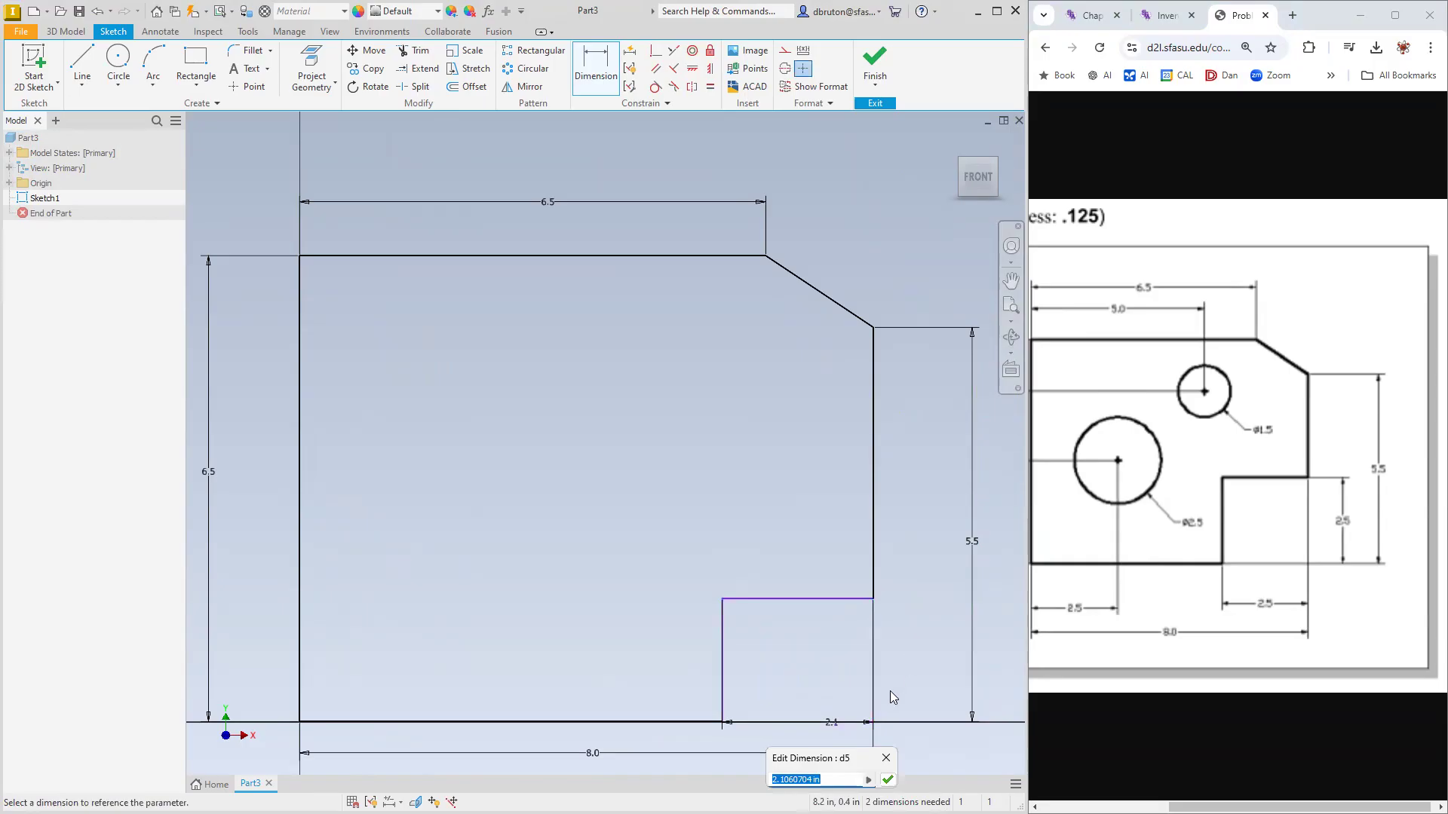
click(887, 762)
key(Escape)
key(d)
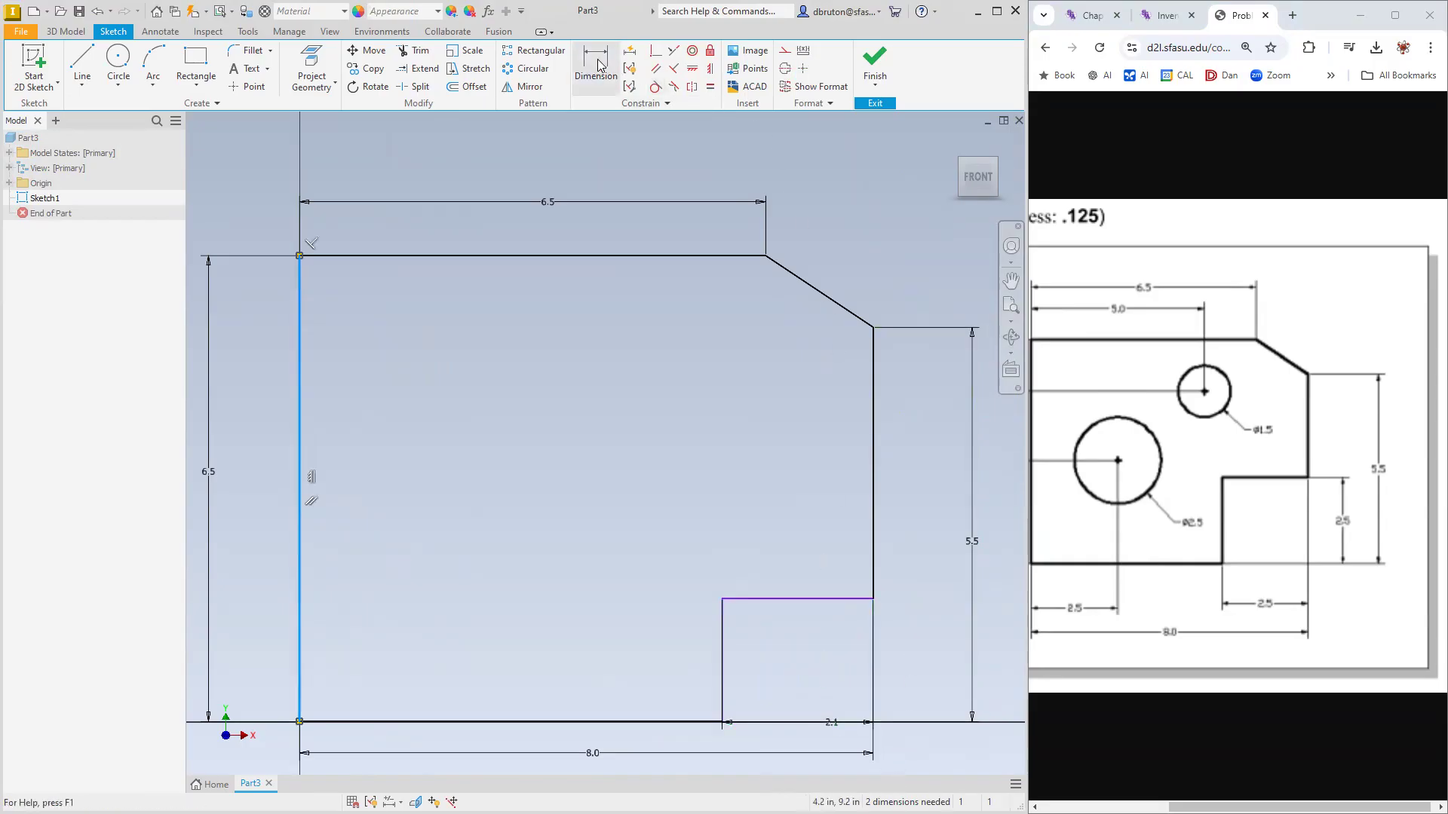
Try to dimension the notch's inner vertical edge as 2.5 in, and undo the value change.
click(724, 688)
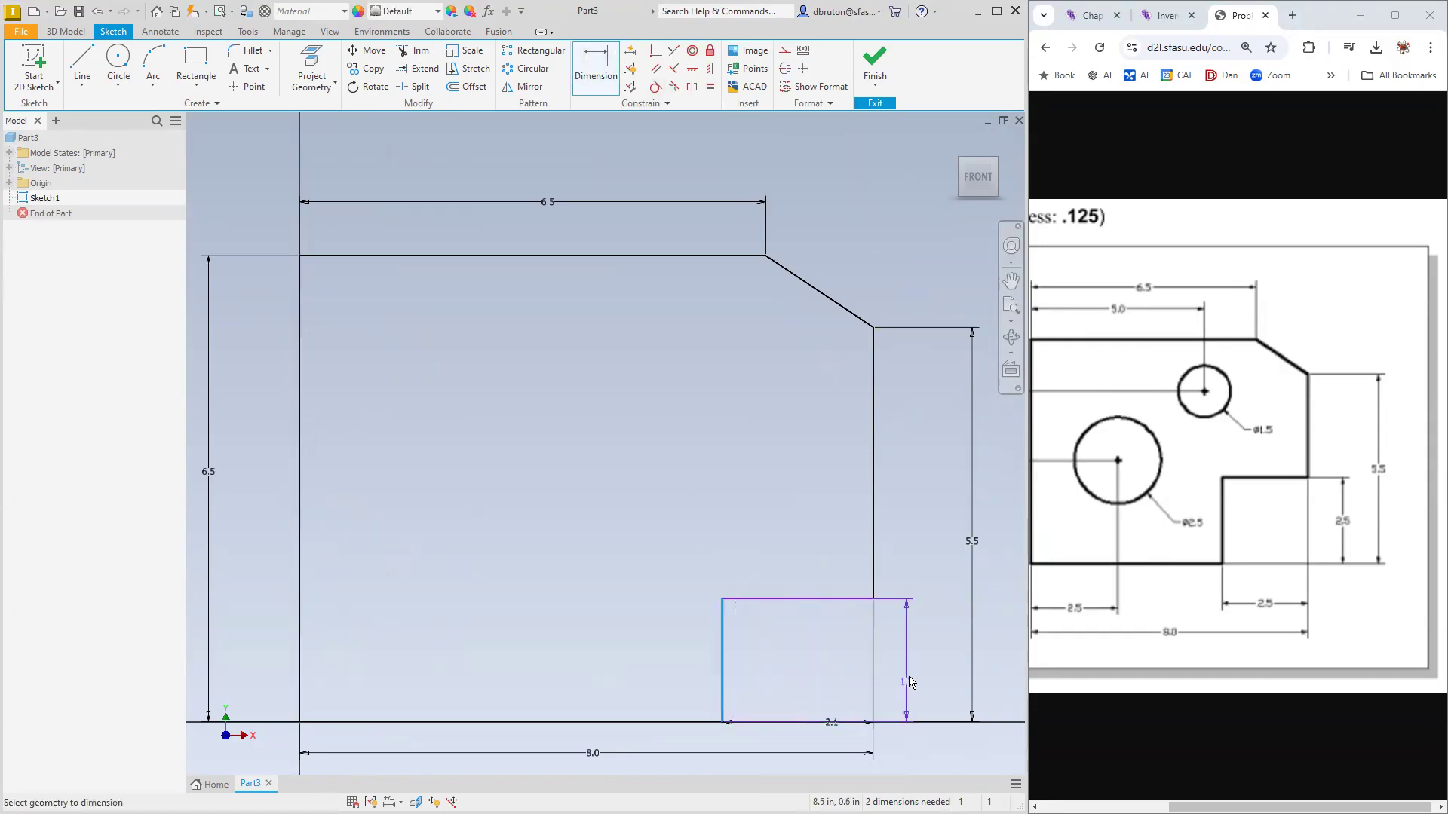
click(921, 667)
text(2.5)
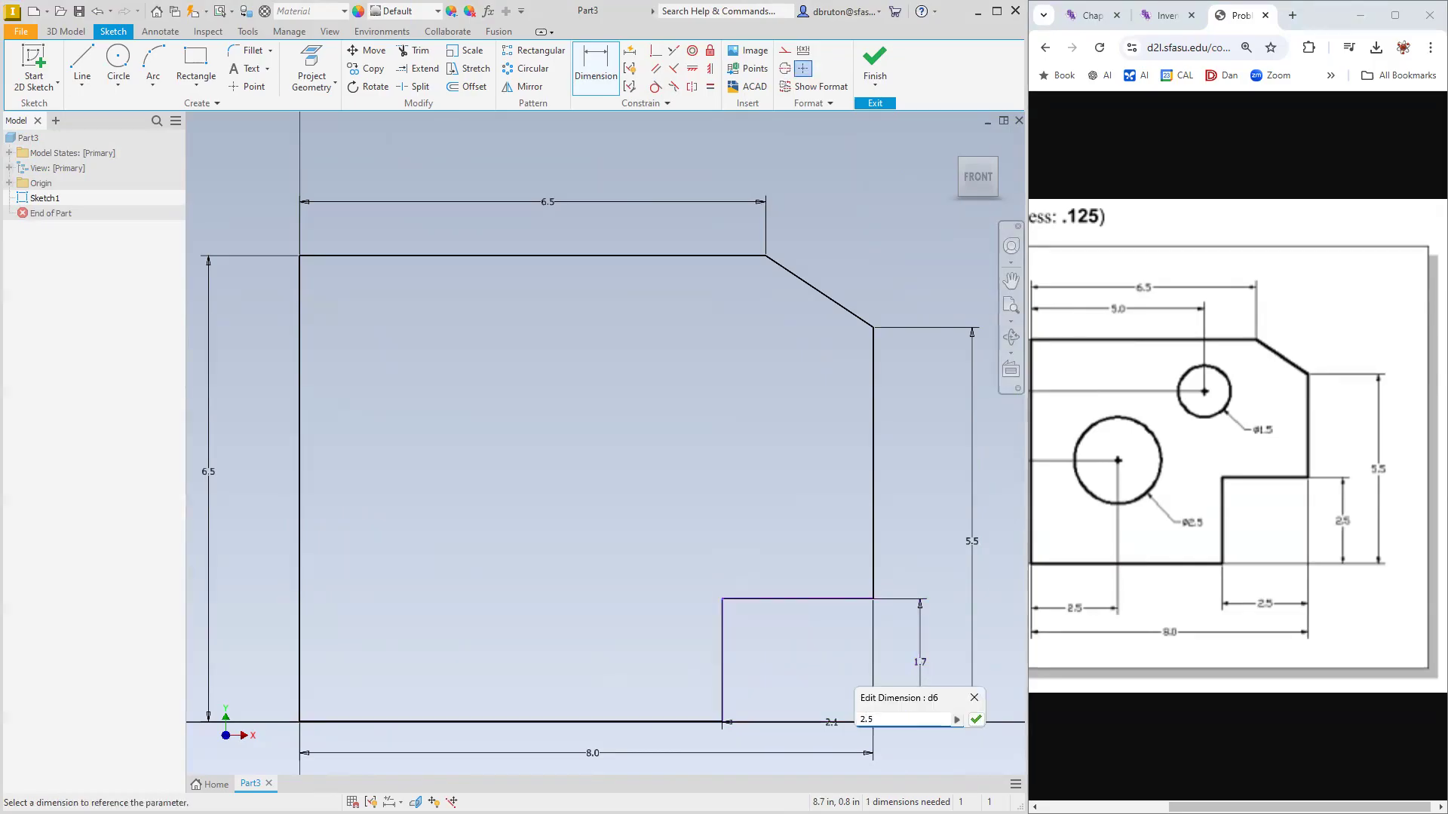
key(Return)
key(Escape)
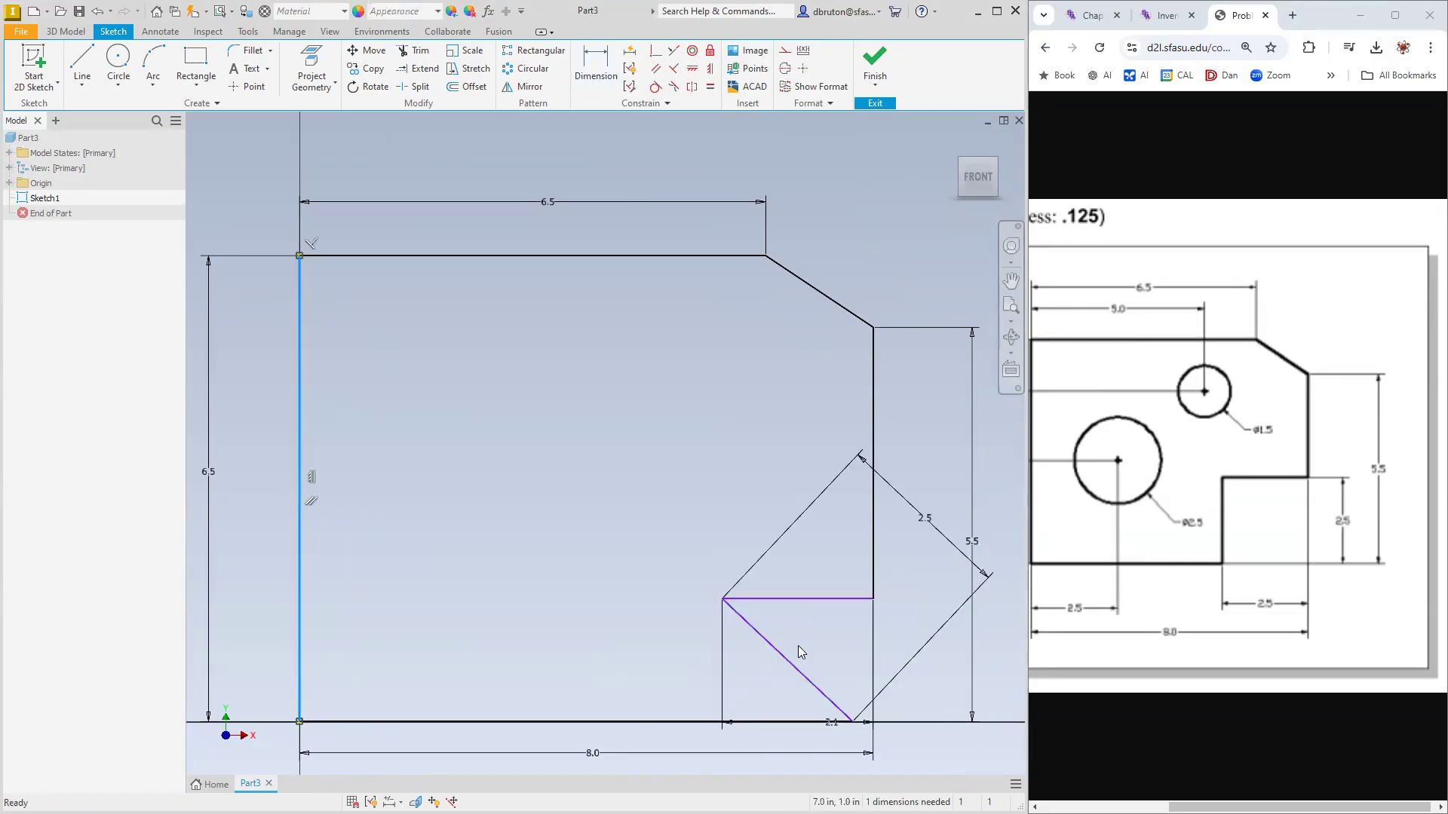
key(ctrl+z)
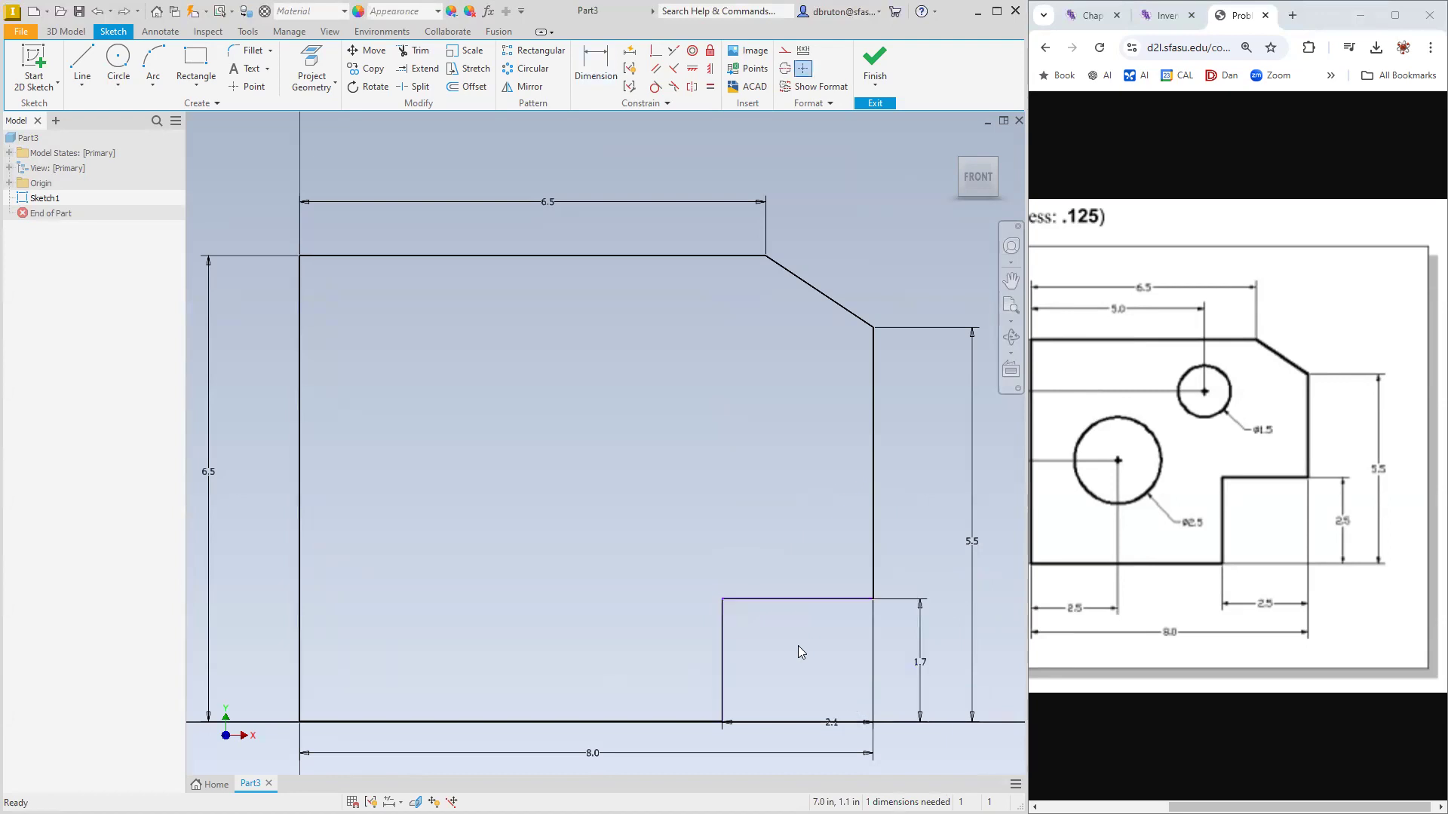
Try again to set the existing notch height dimension to 2.5 in, and undo the change.
double_click(921, 664)
text(2.5)
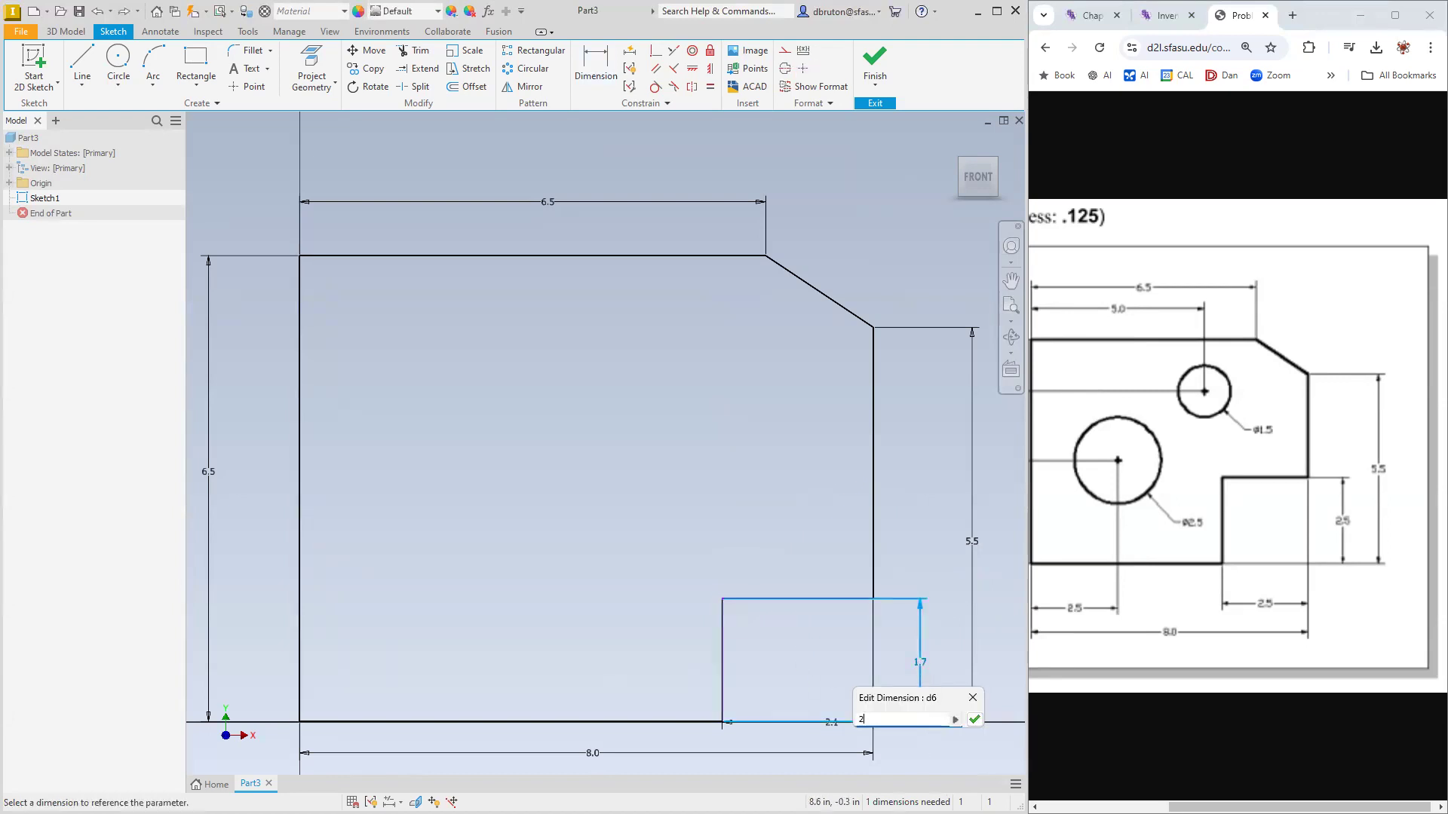
key(Return)
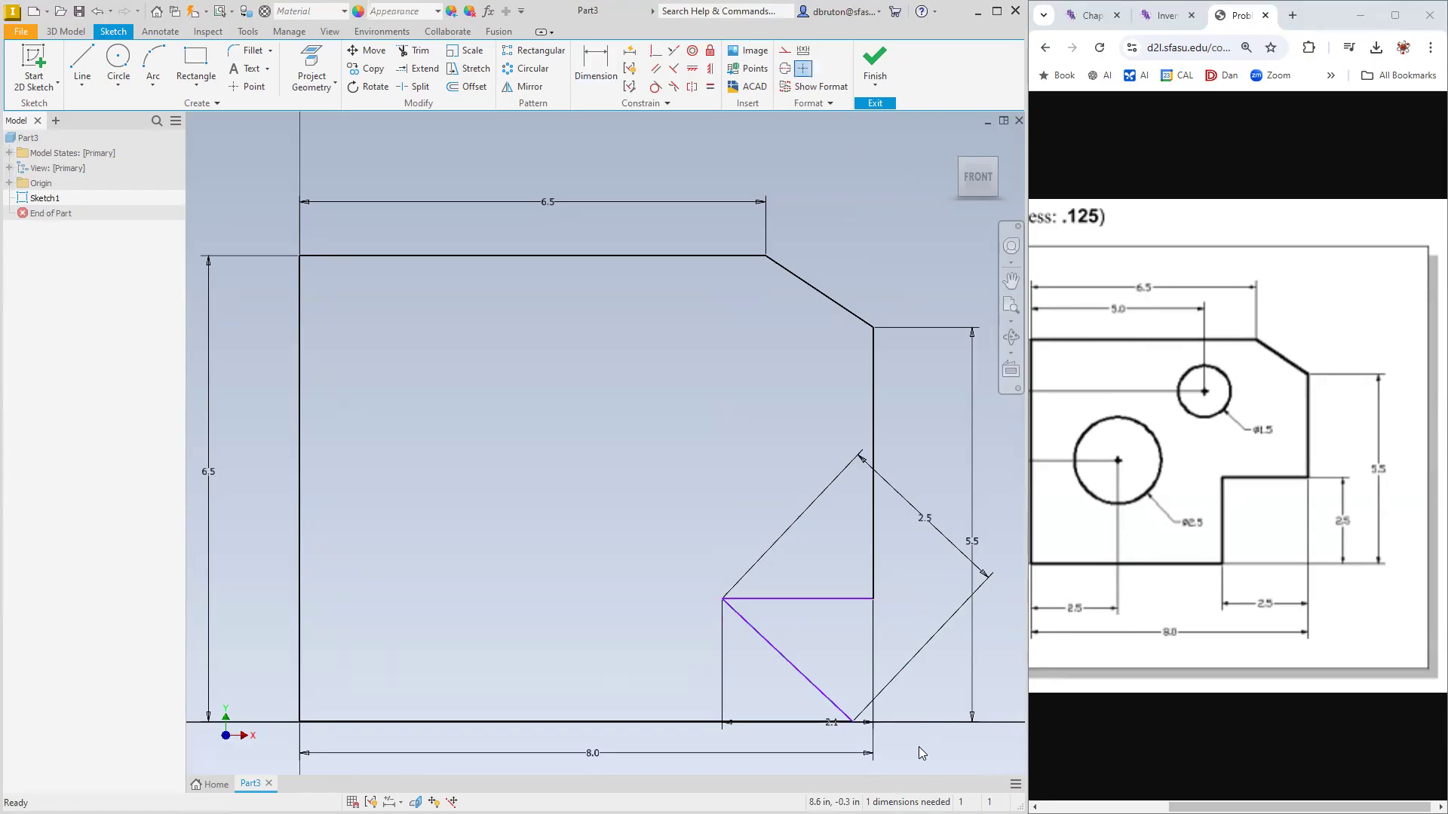
key(ctrl+z)
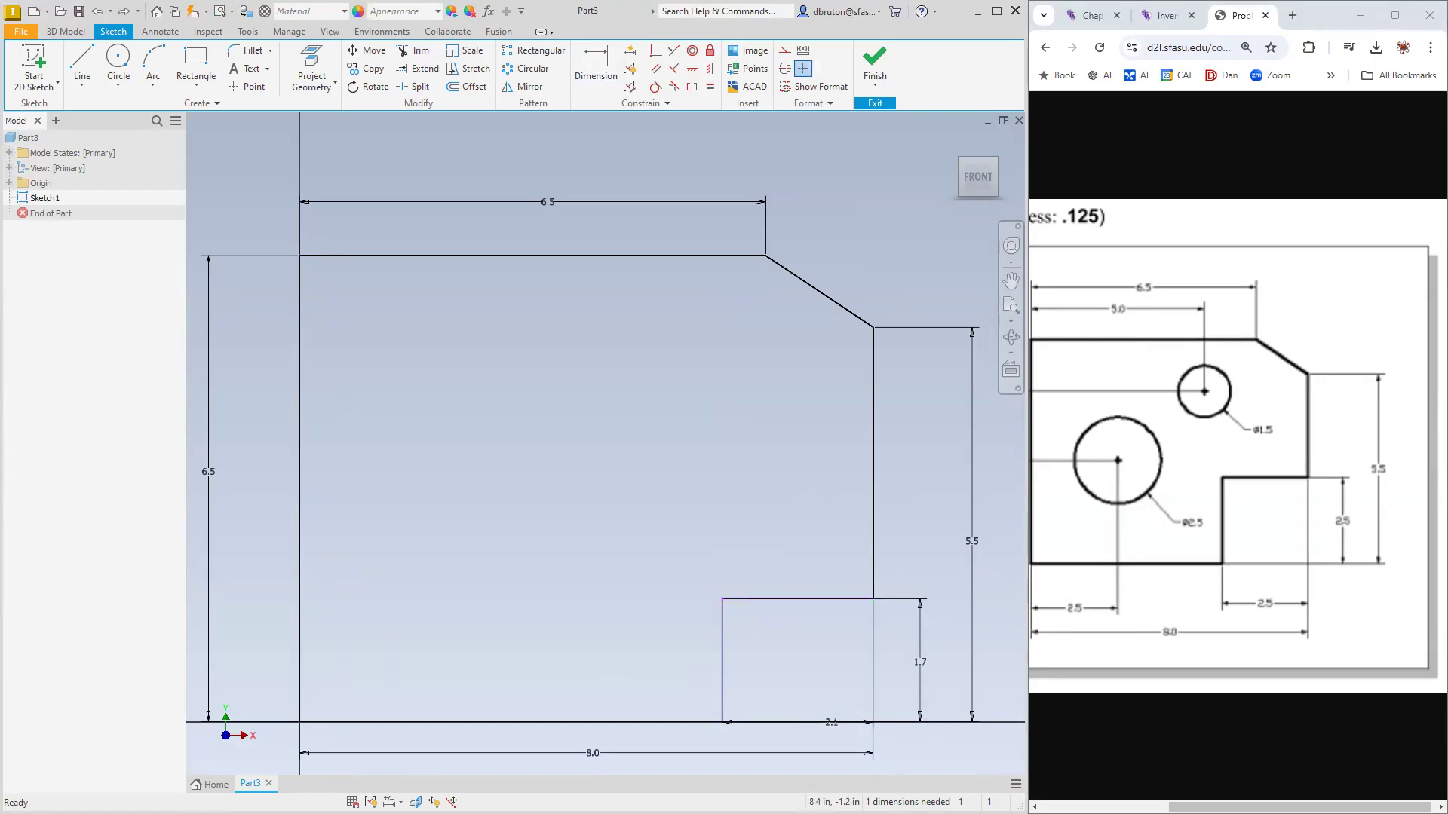
Delete the notch's height and width dimensions.
scroll(880, 709, up, 3)
scroll(886, 651, down, 4)
click(909, 673)
key(Delete)
click(827, 725)
key(Delete)
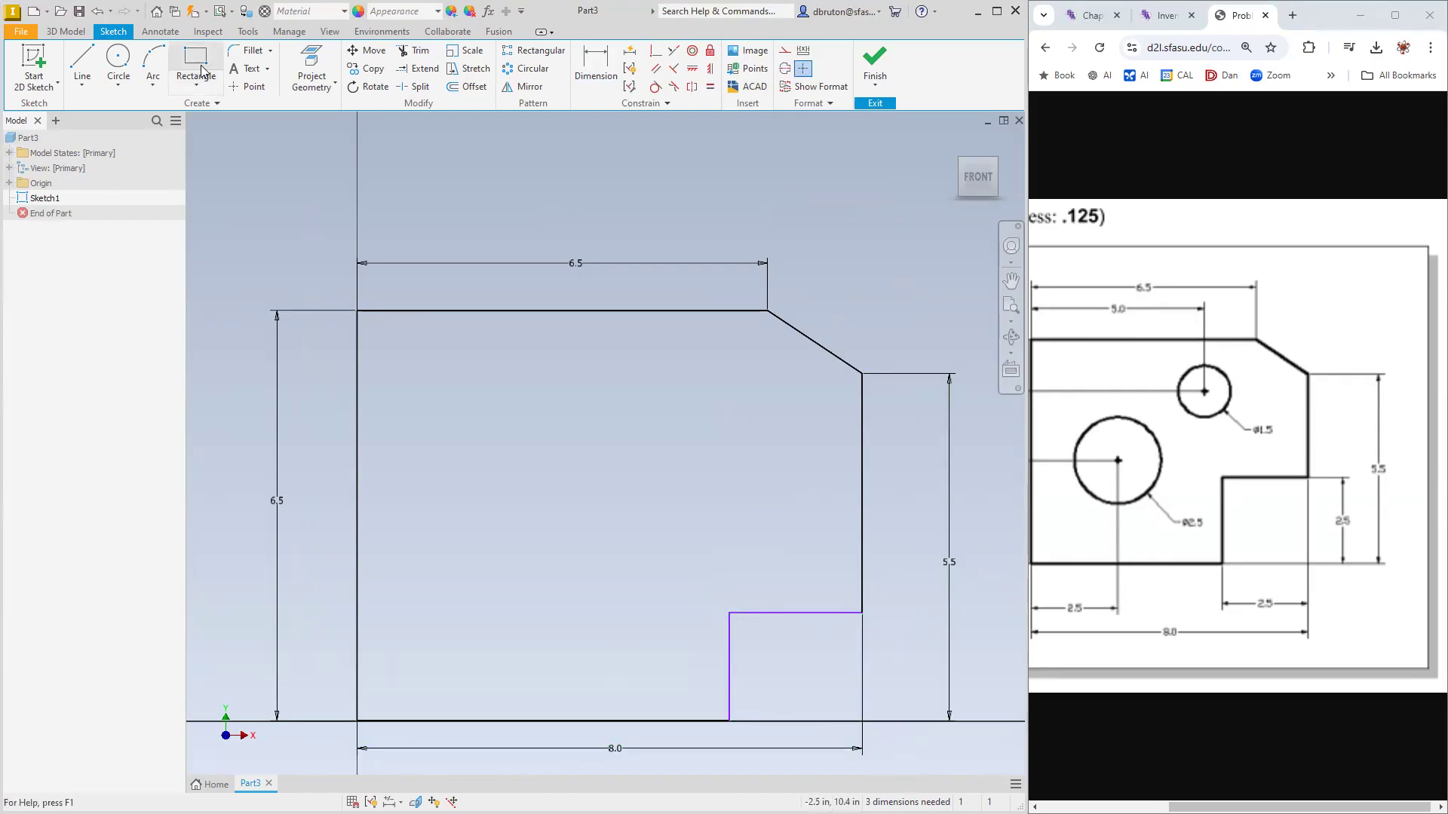
Dimension the notch's horizontal edge as 2.5 in, placing the dimension below the plate's overall width dimension.
click(596, 68)
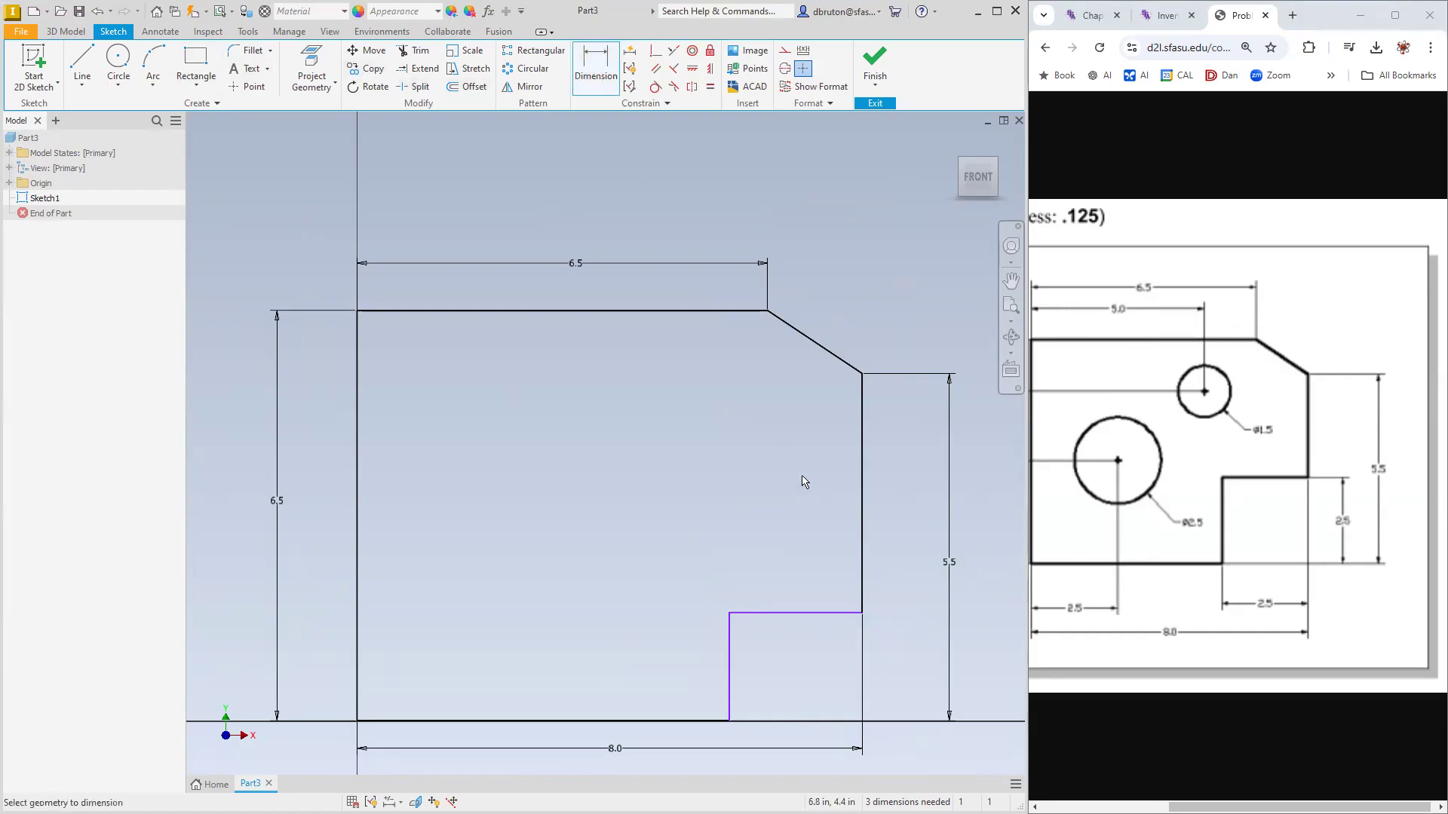
click(808, 614)
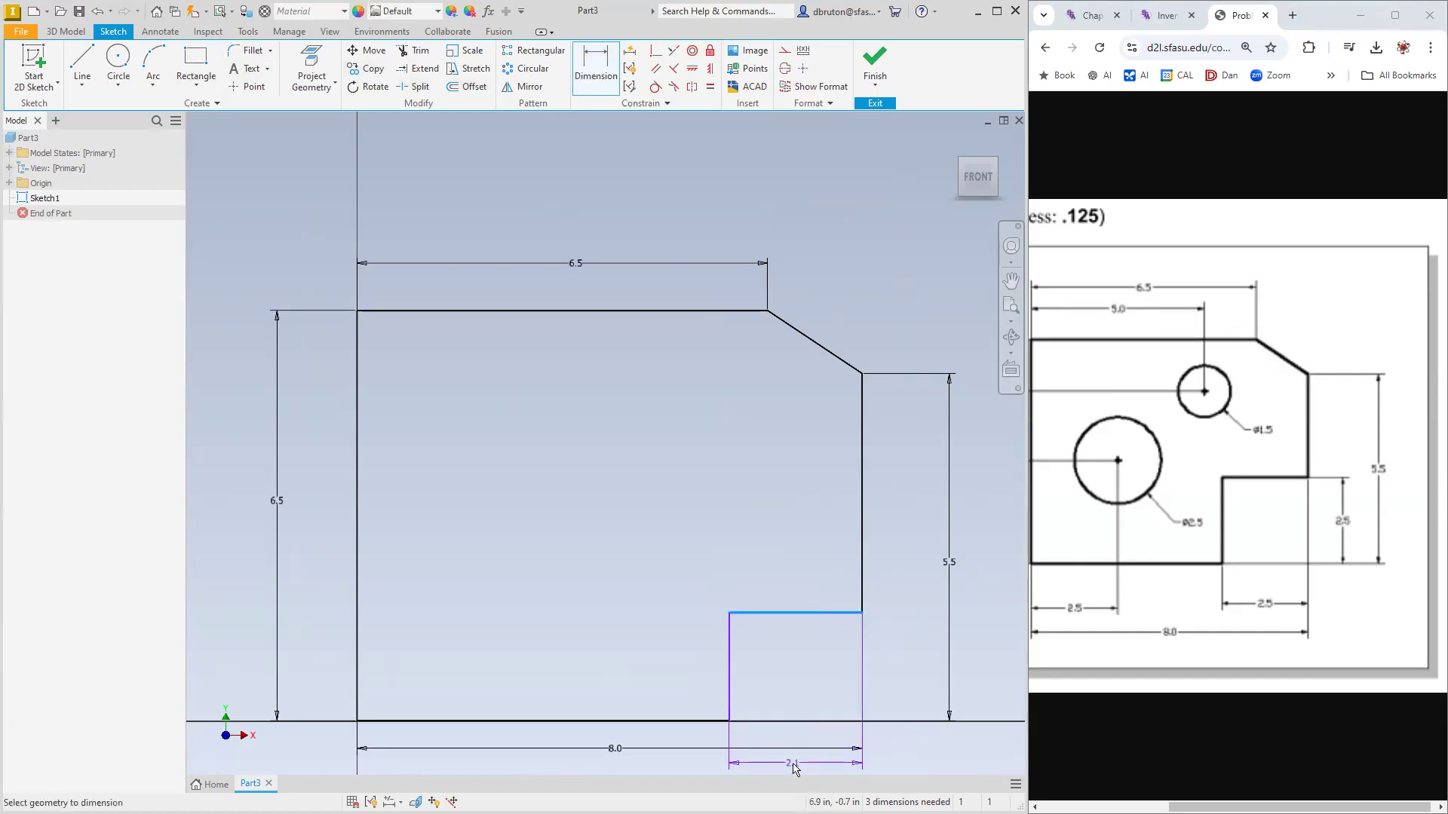
click(801, 769)
text(2.5)
key(Return)
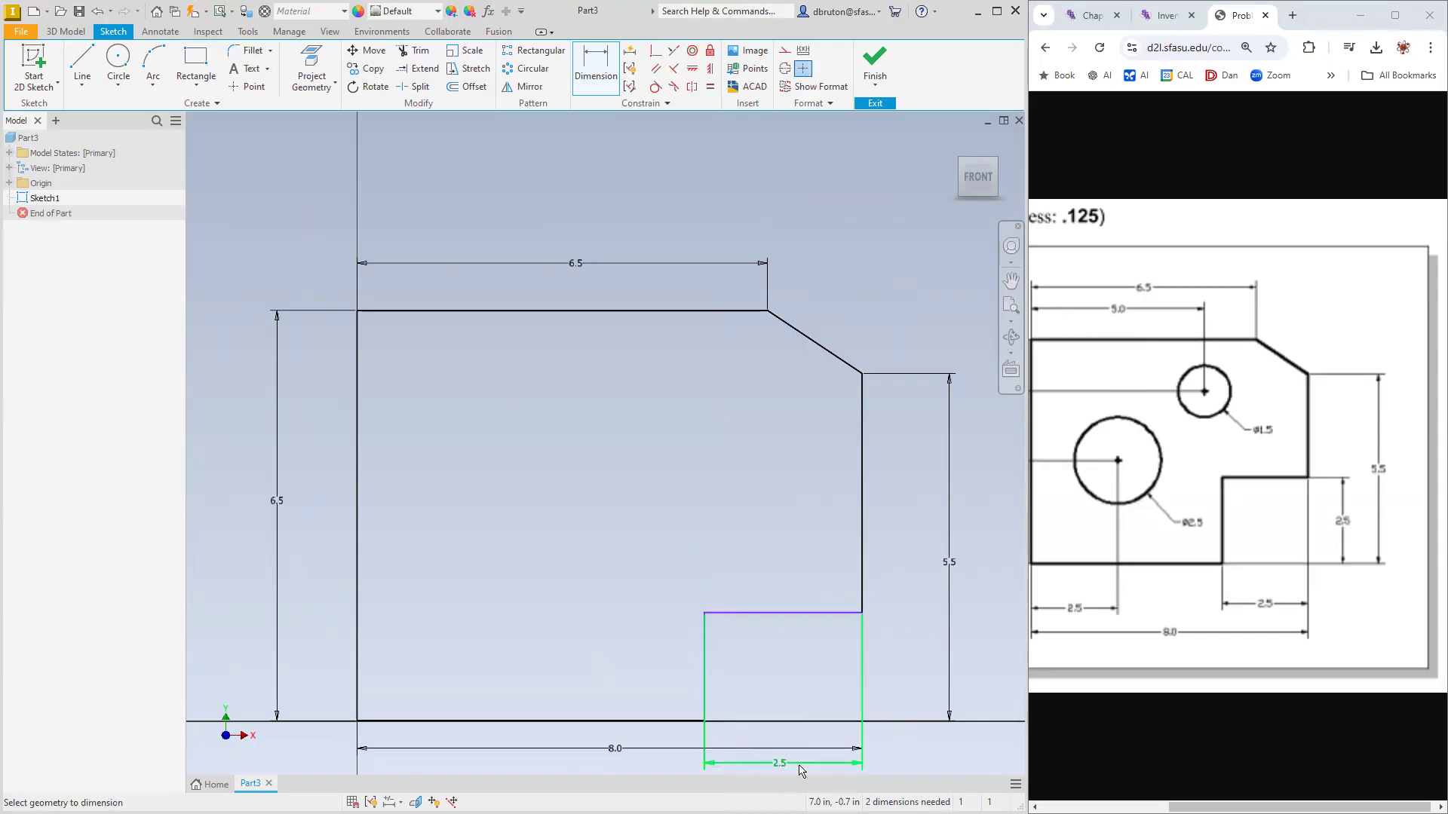
Add a height dimension to the notch's inner edge, try 2.5 in, and undo only the value change.
click(703, 653)
click(903, 666)
text(2.5)
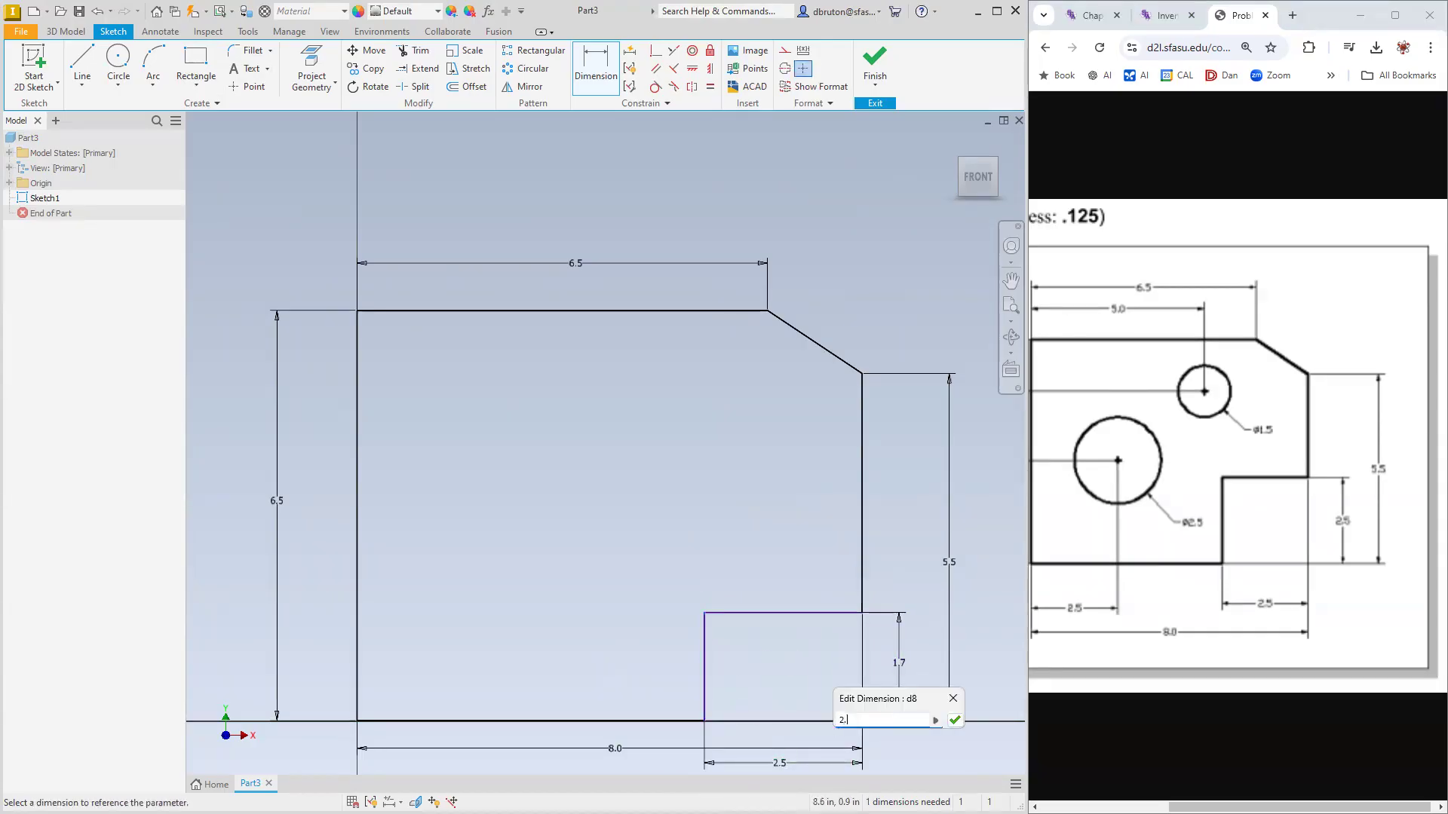
key(Return)
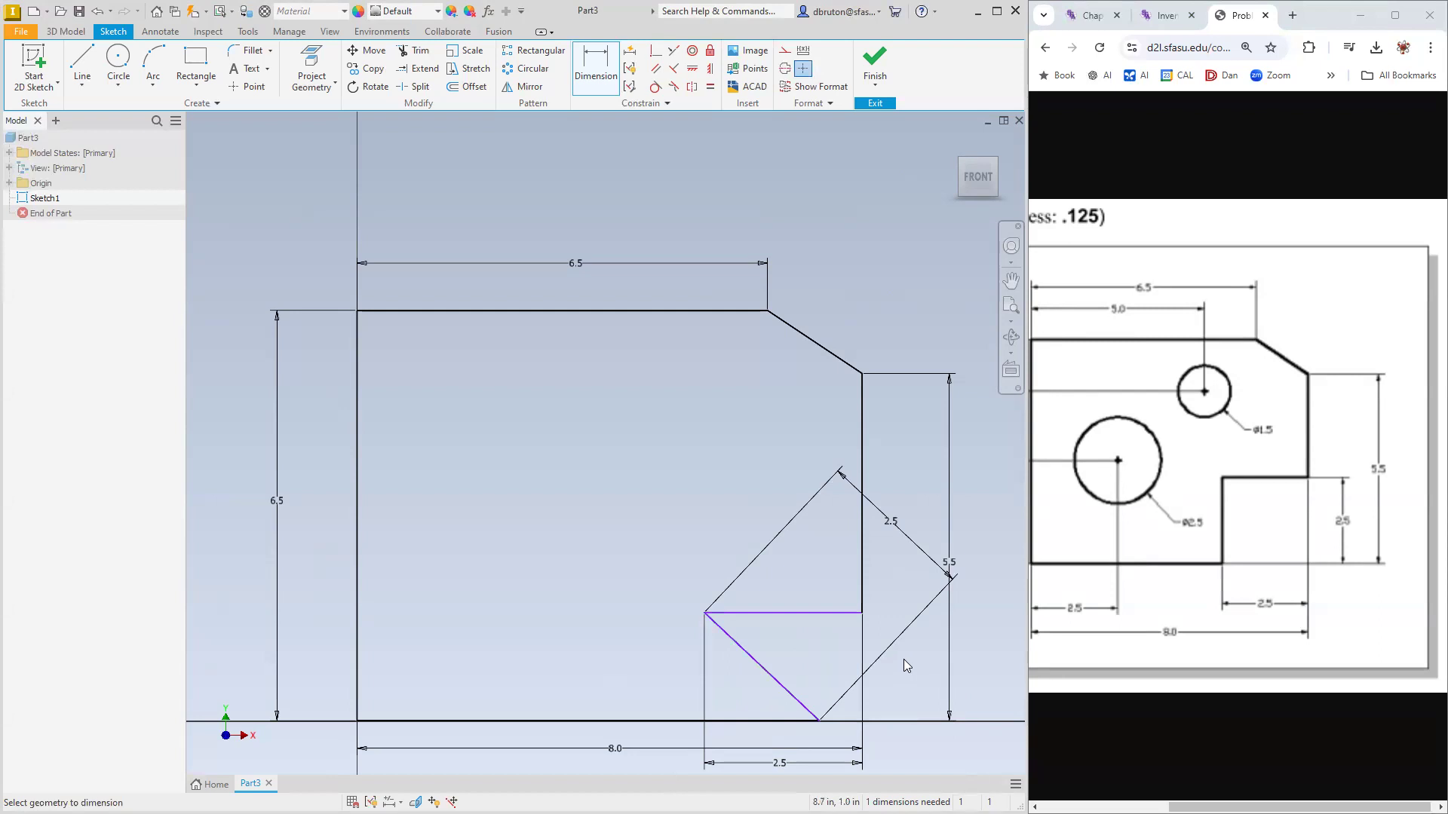
key(ctrl+z)
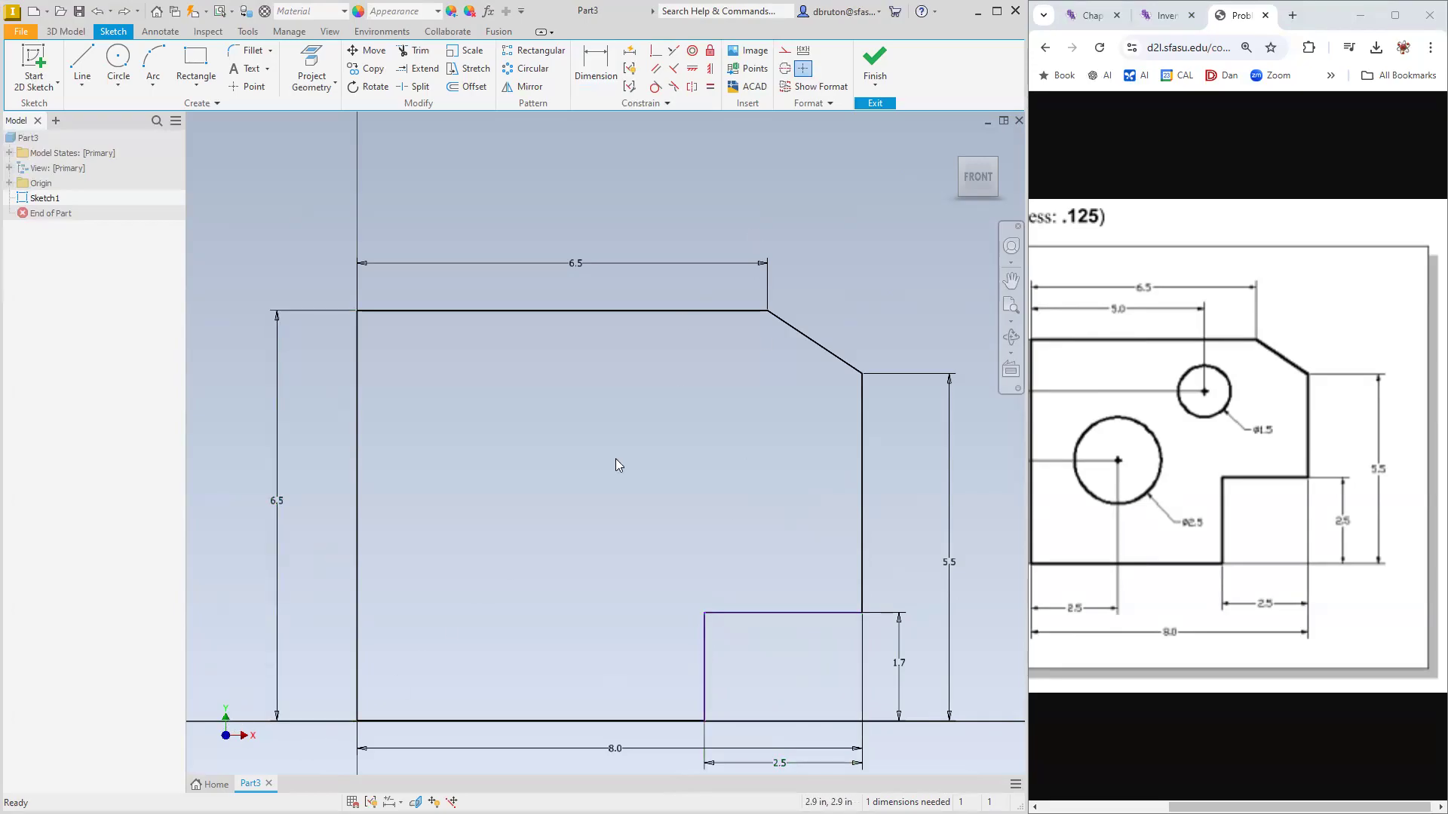
Apply a vertical constraint to the notch's inner edge and set its height dimension to 2.5 in.
click(708, 70)
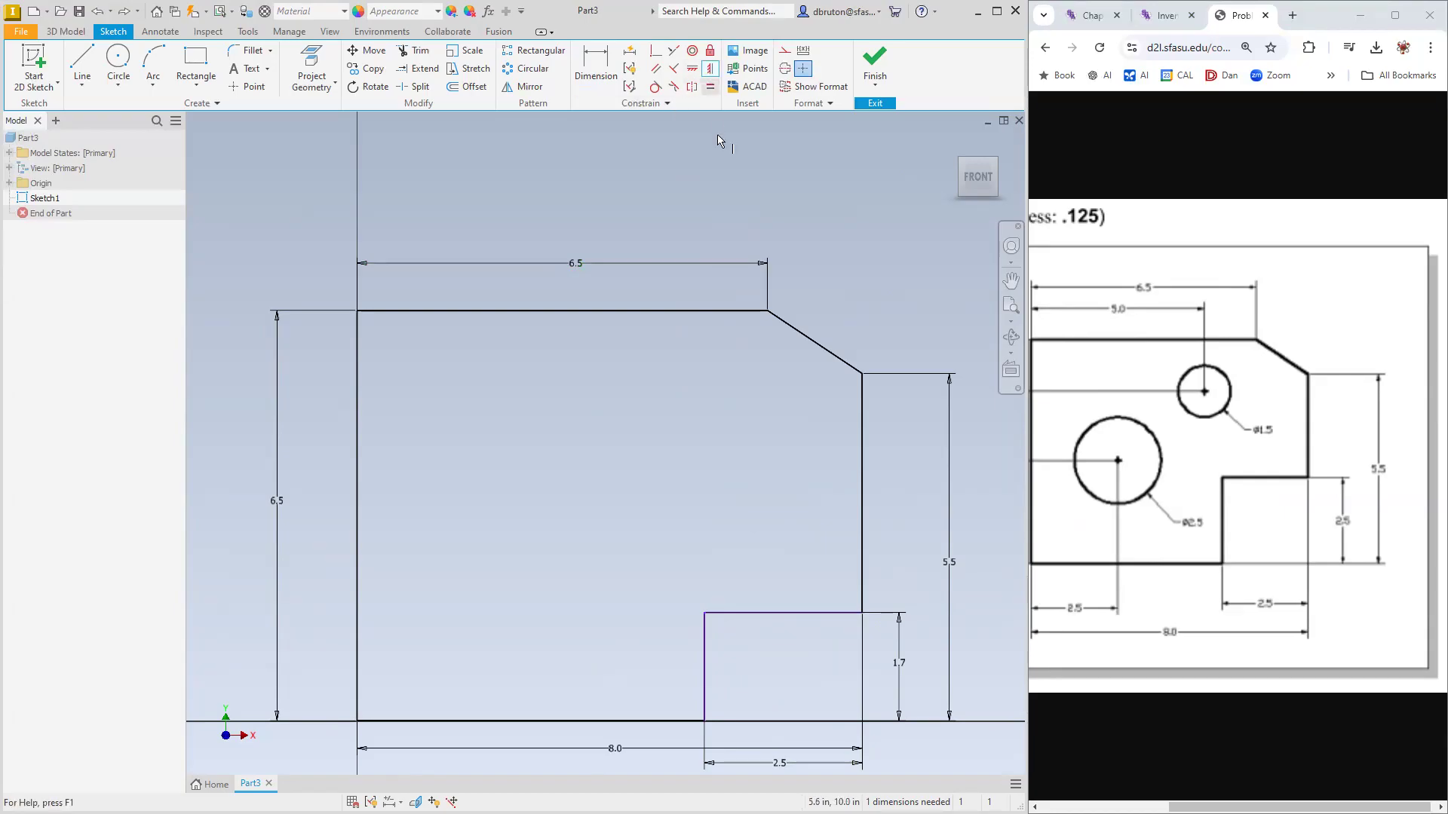
click(705, 684)
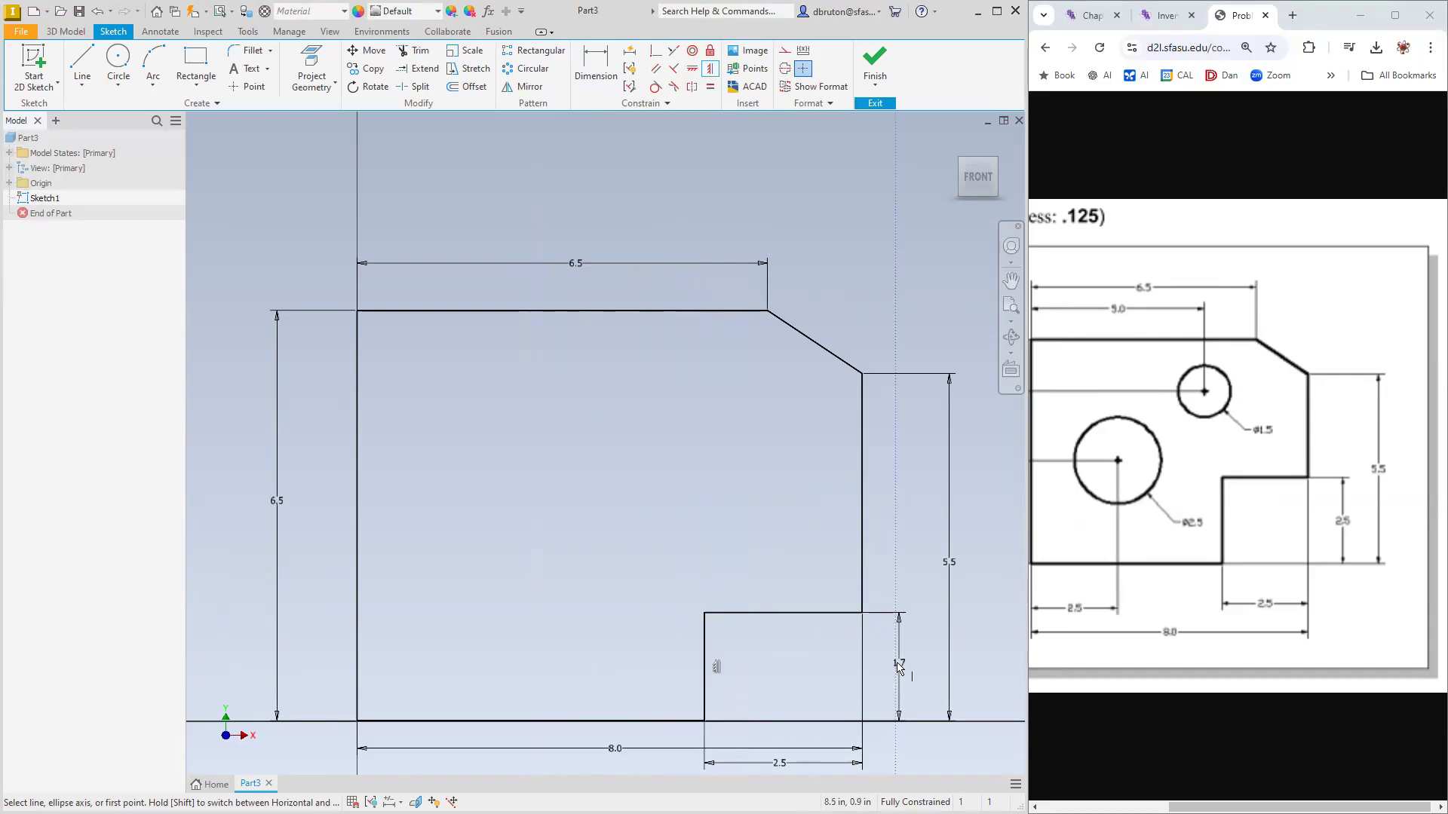
key(d)
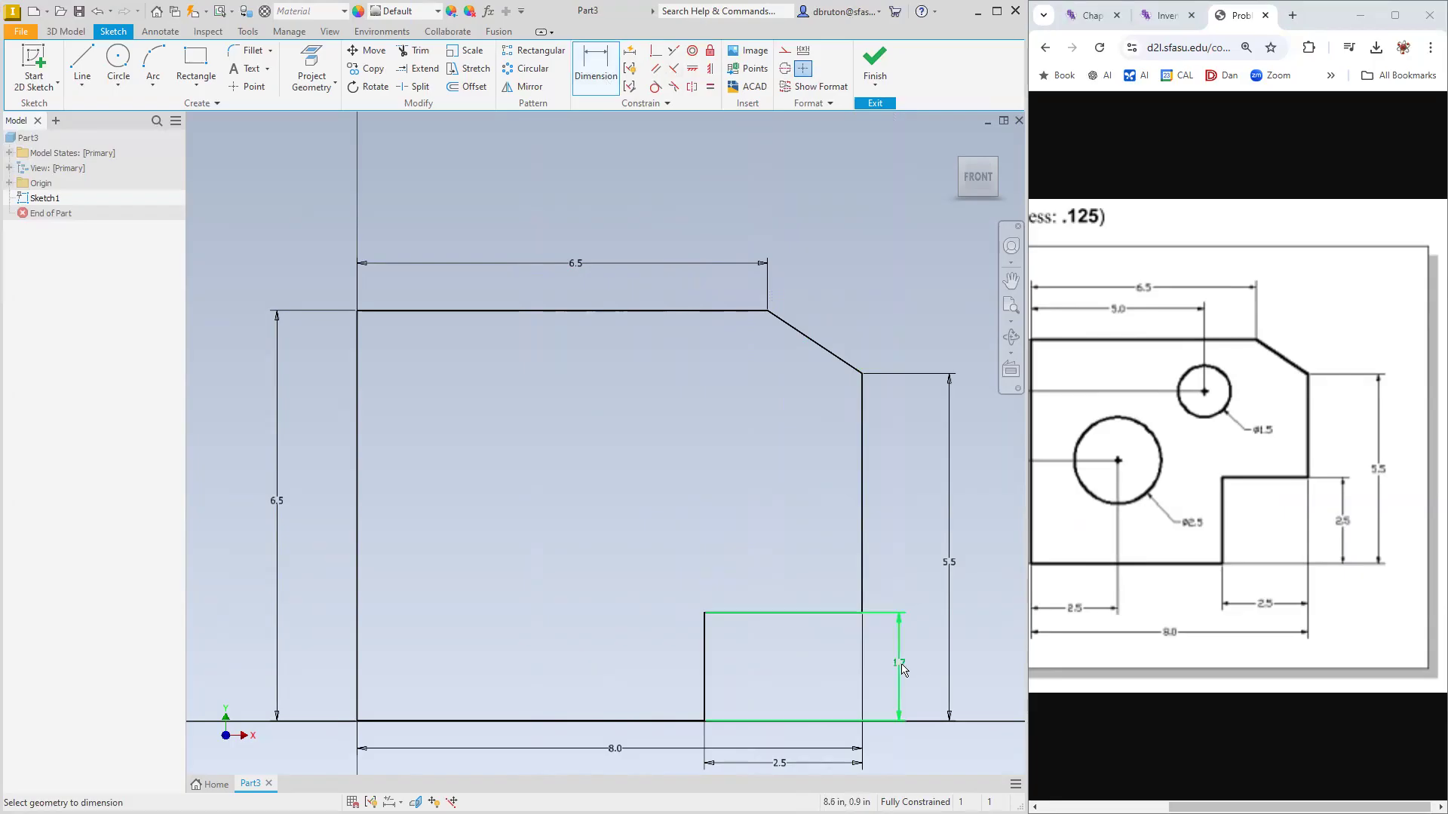
click(903, 666)
text(2.5)
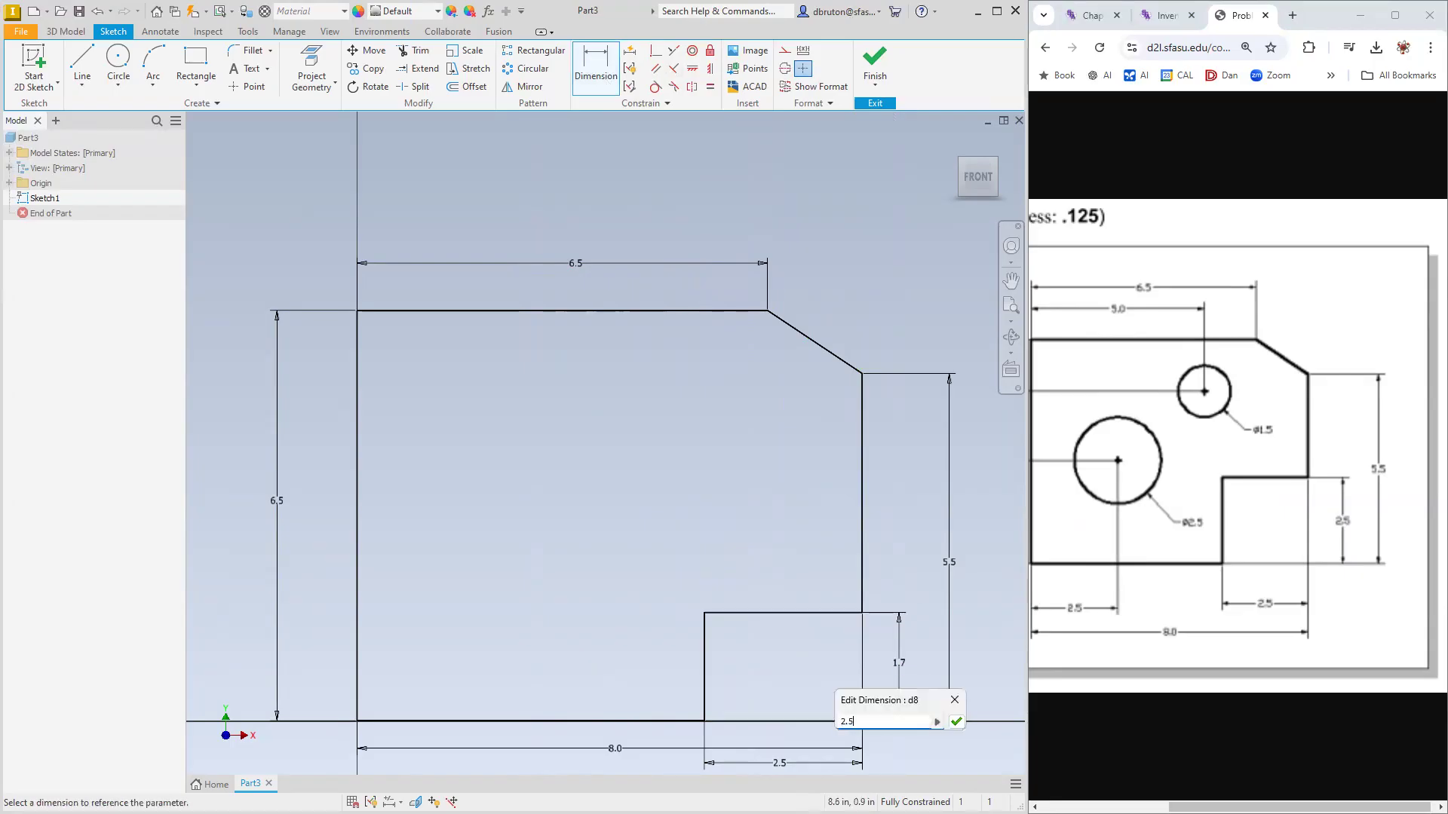
key(Return)
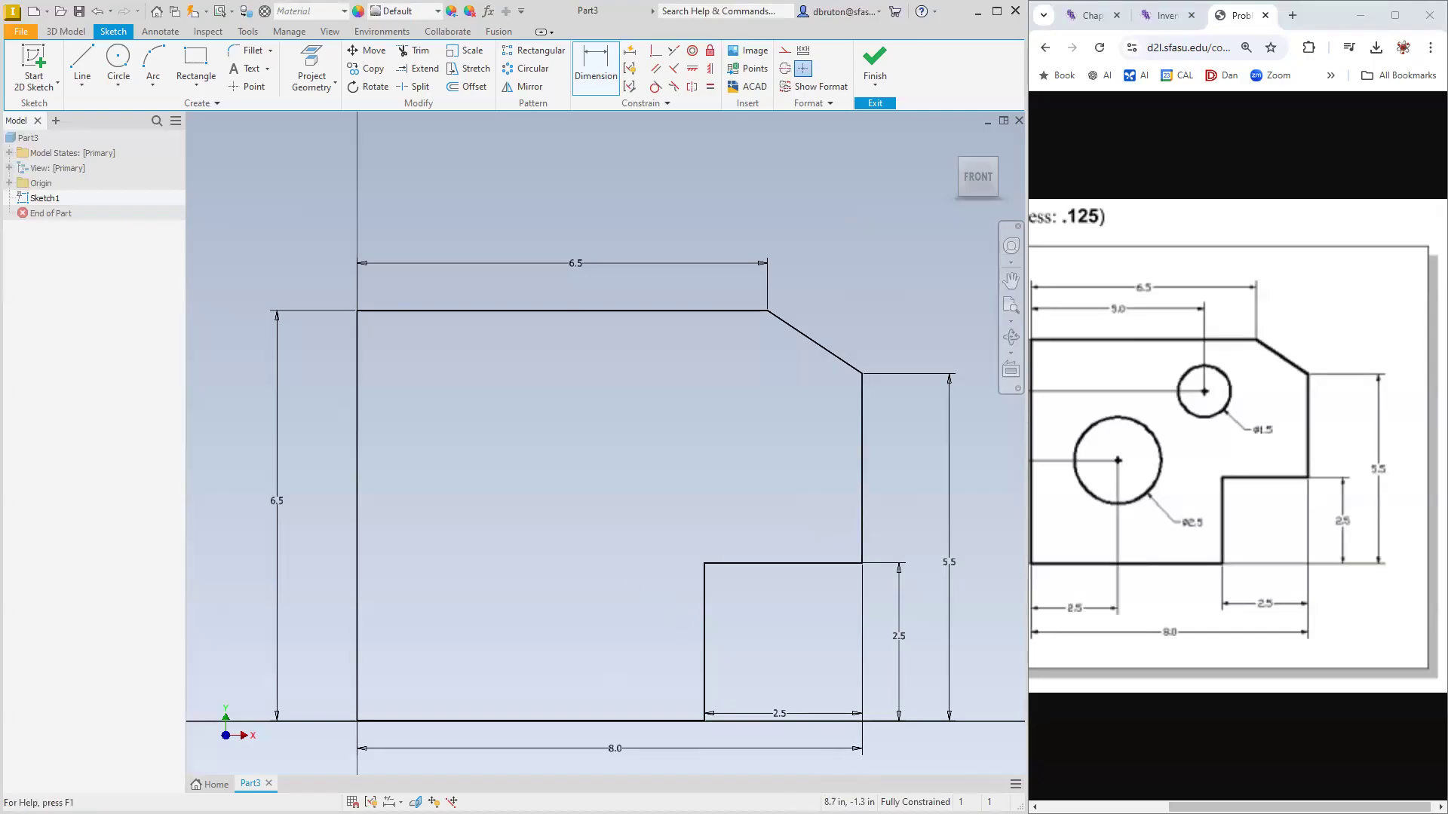
Sketch two circles inside the outline, one about 1.4 in diameter near the top edge and one about 1.7 in near the left edge.
click(118, 61)
click(601, 359)
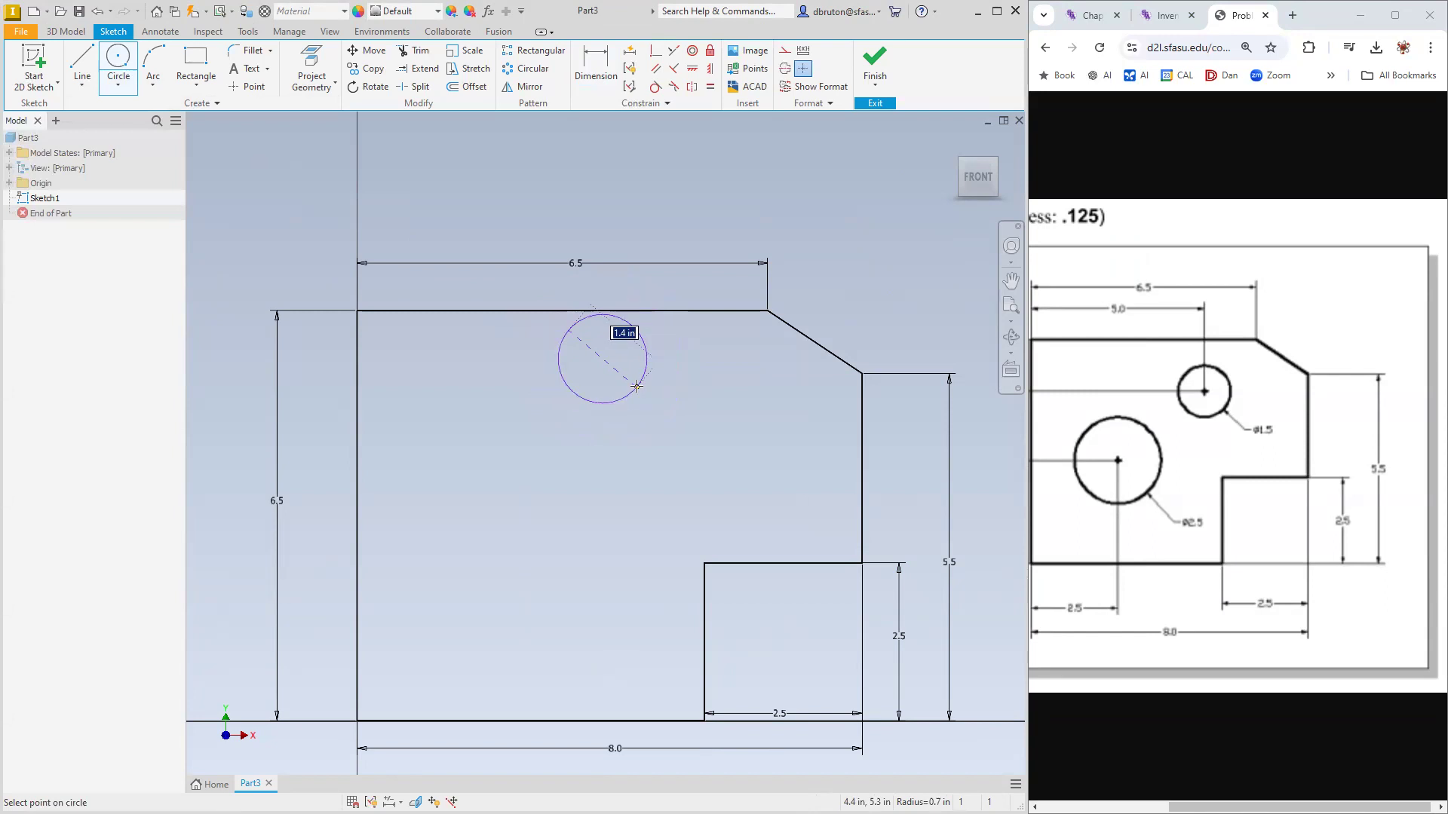
click(606, 394)
click(420, 474)
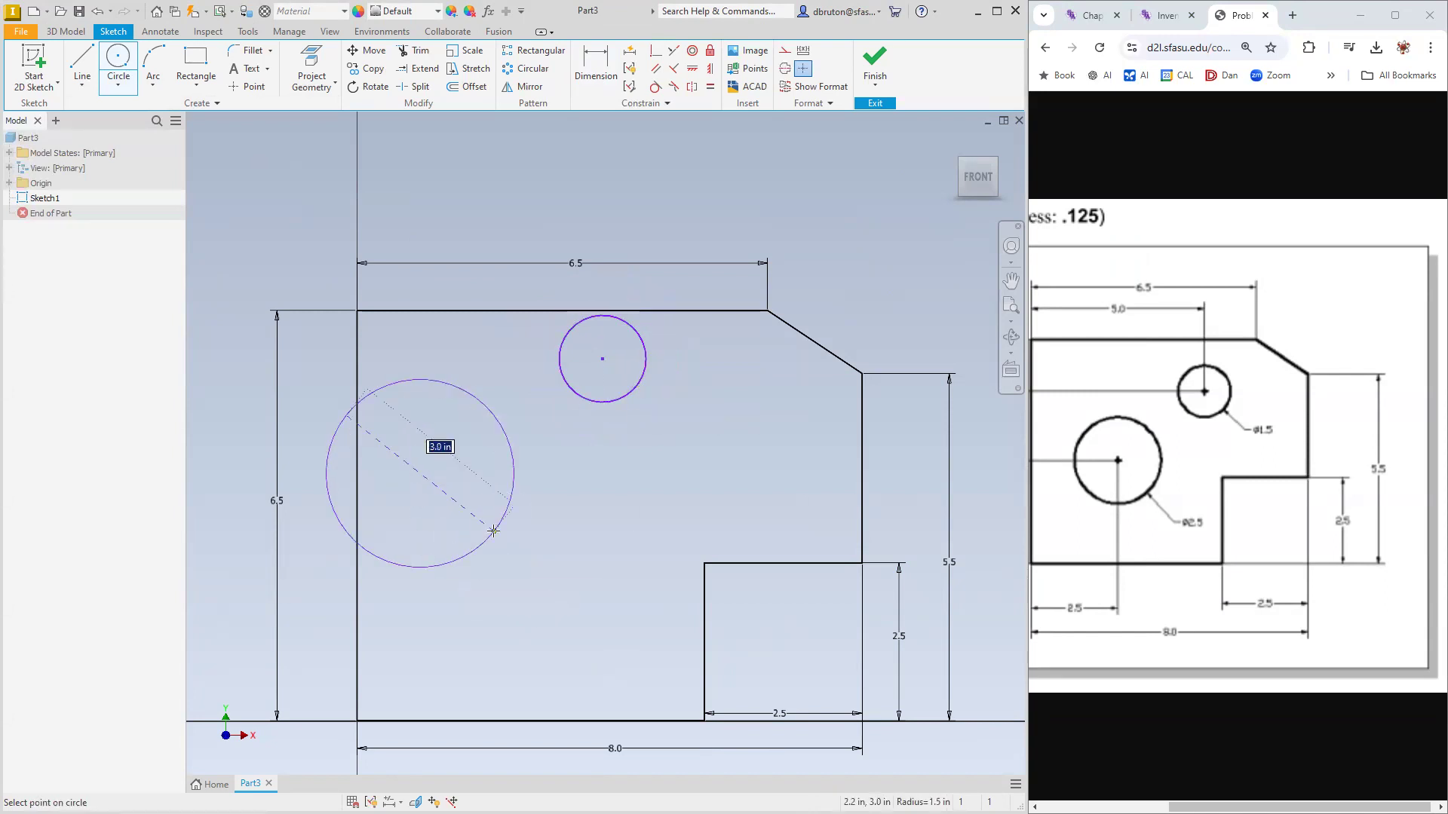
click(461, 505)
key(Escape)
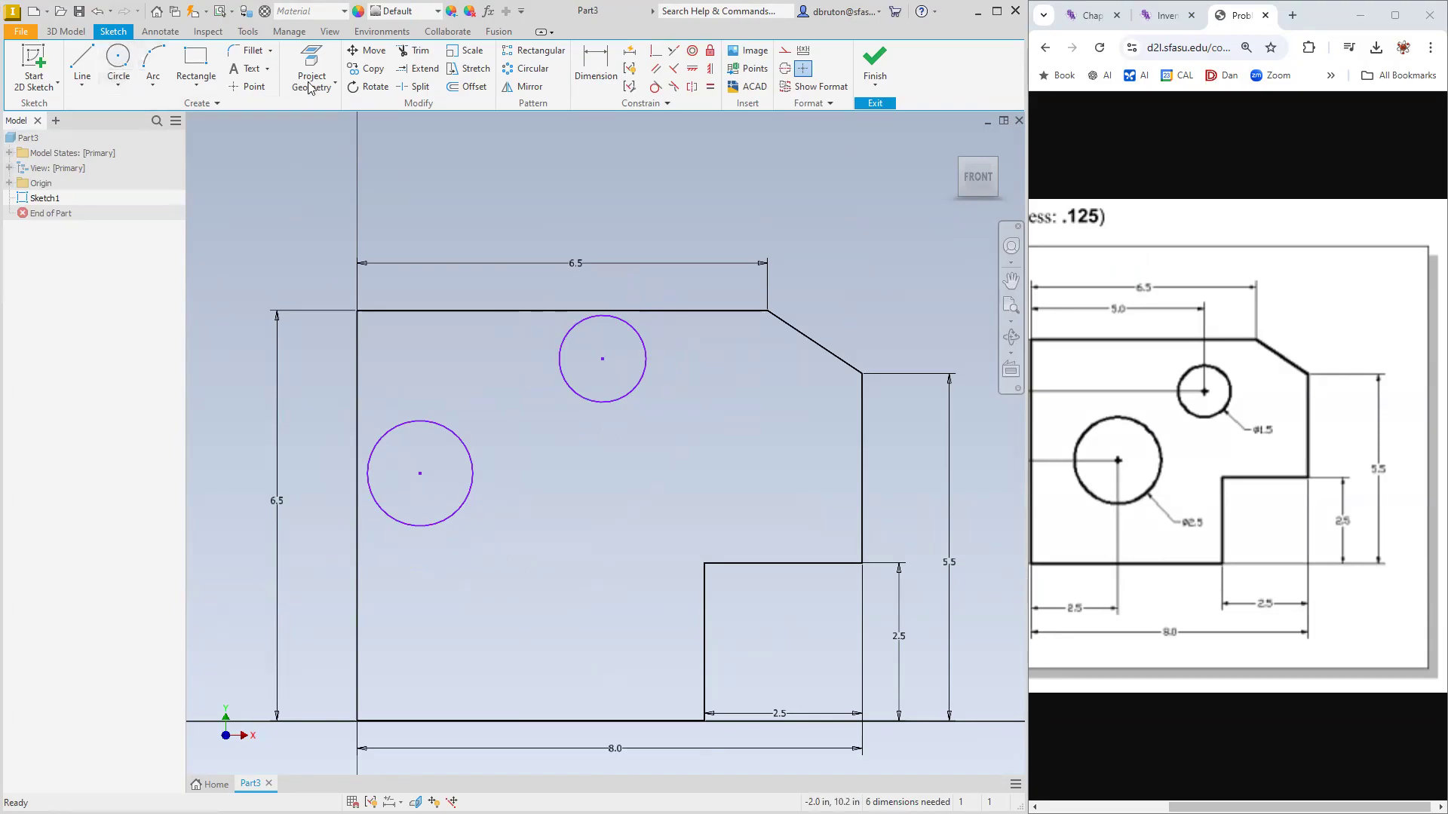
Dimension the upper circle's center 5 in horizontally from the plate's left edge, placing the dimension below the 6.5 in one.
click(610, 77)
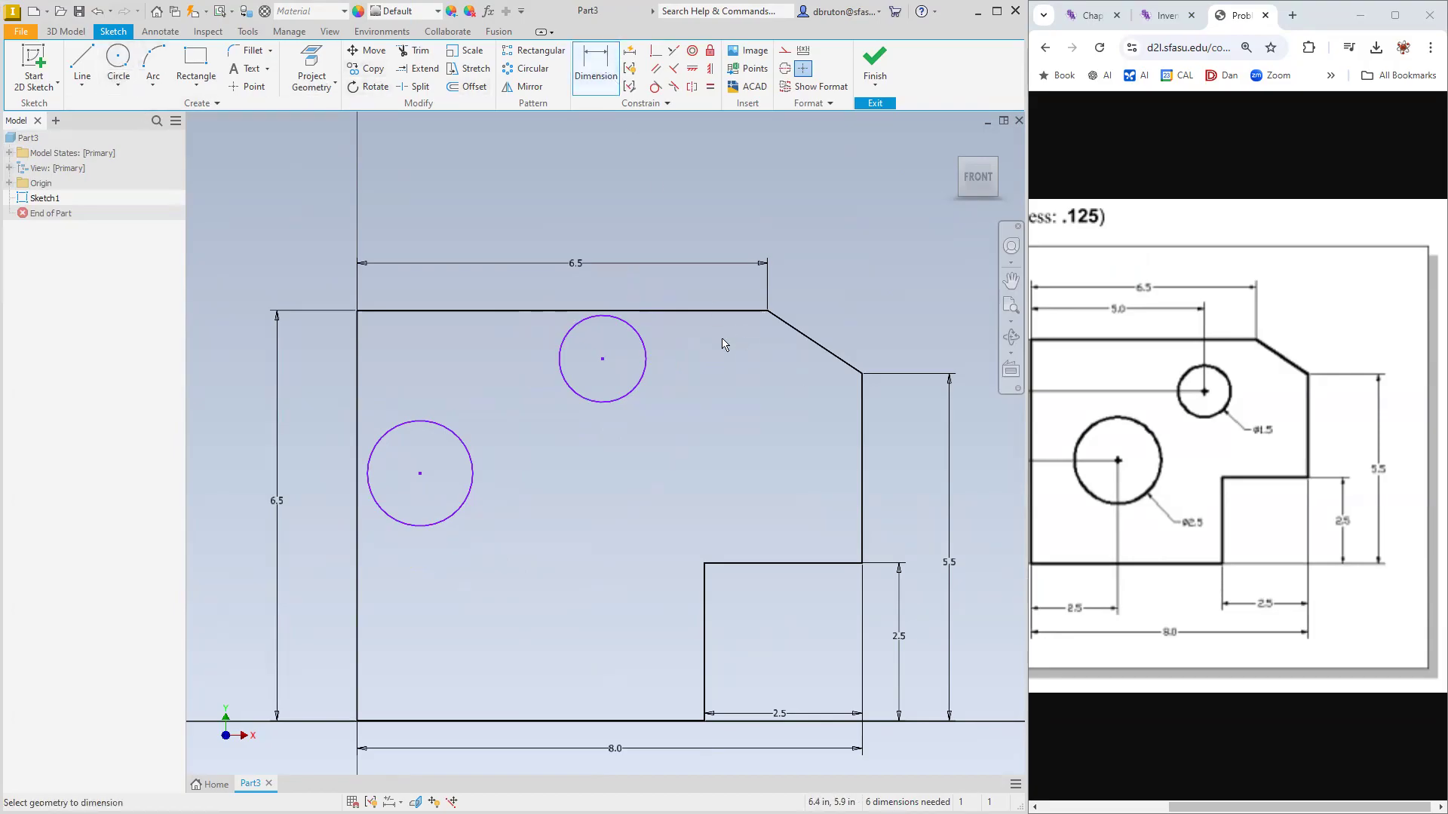
click(602, 360)
click(357, 378)
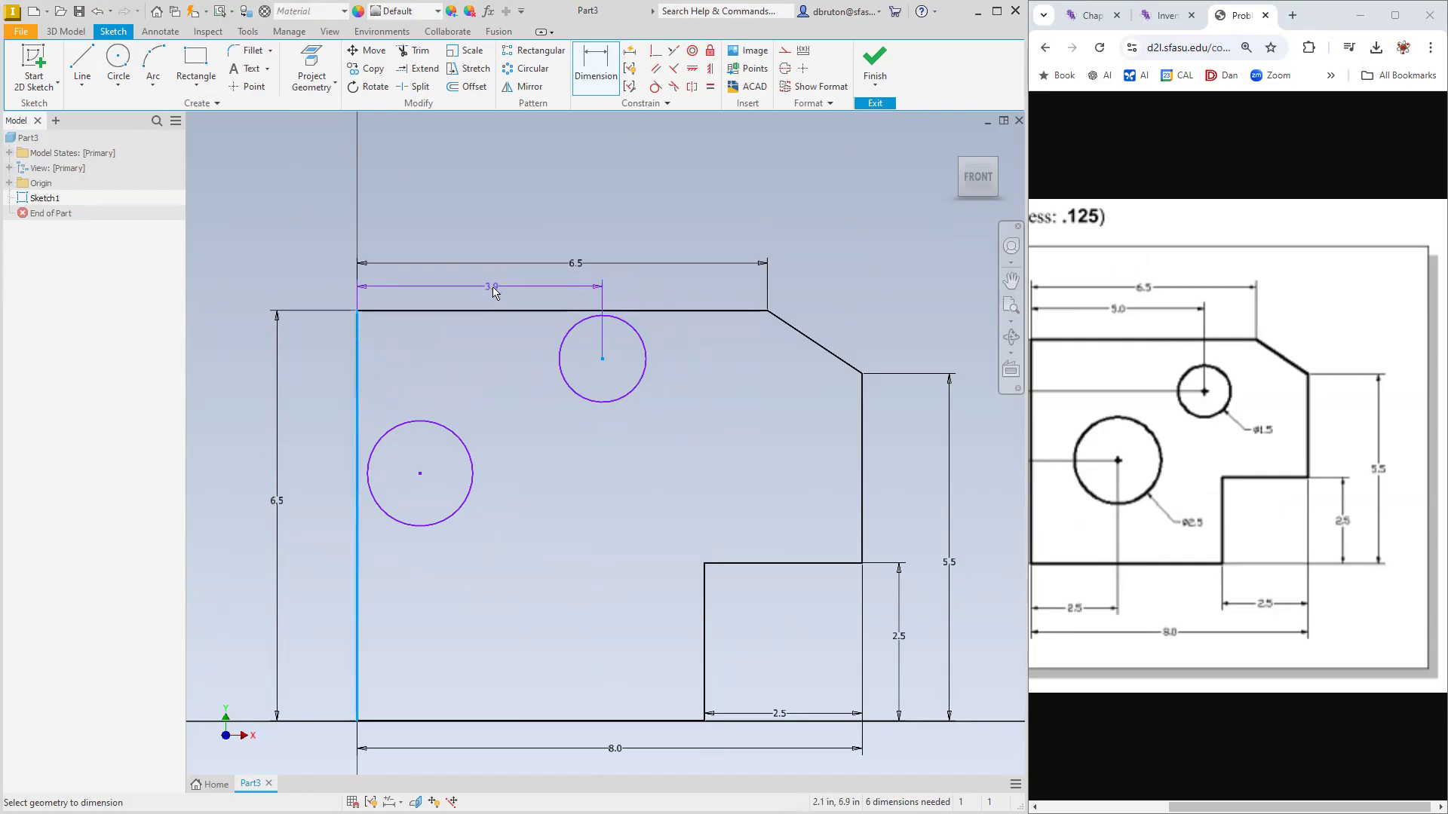
click(496, 288)
text(5.)
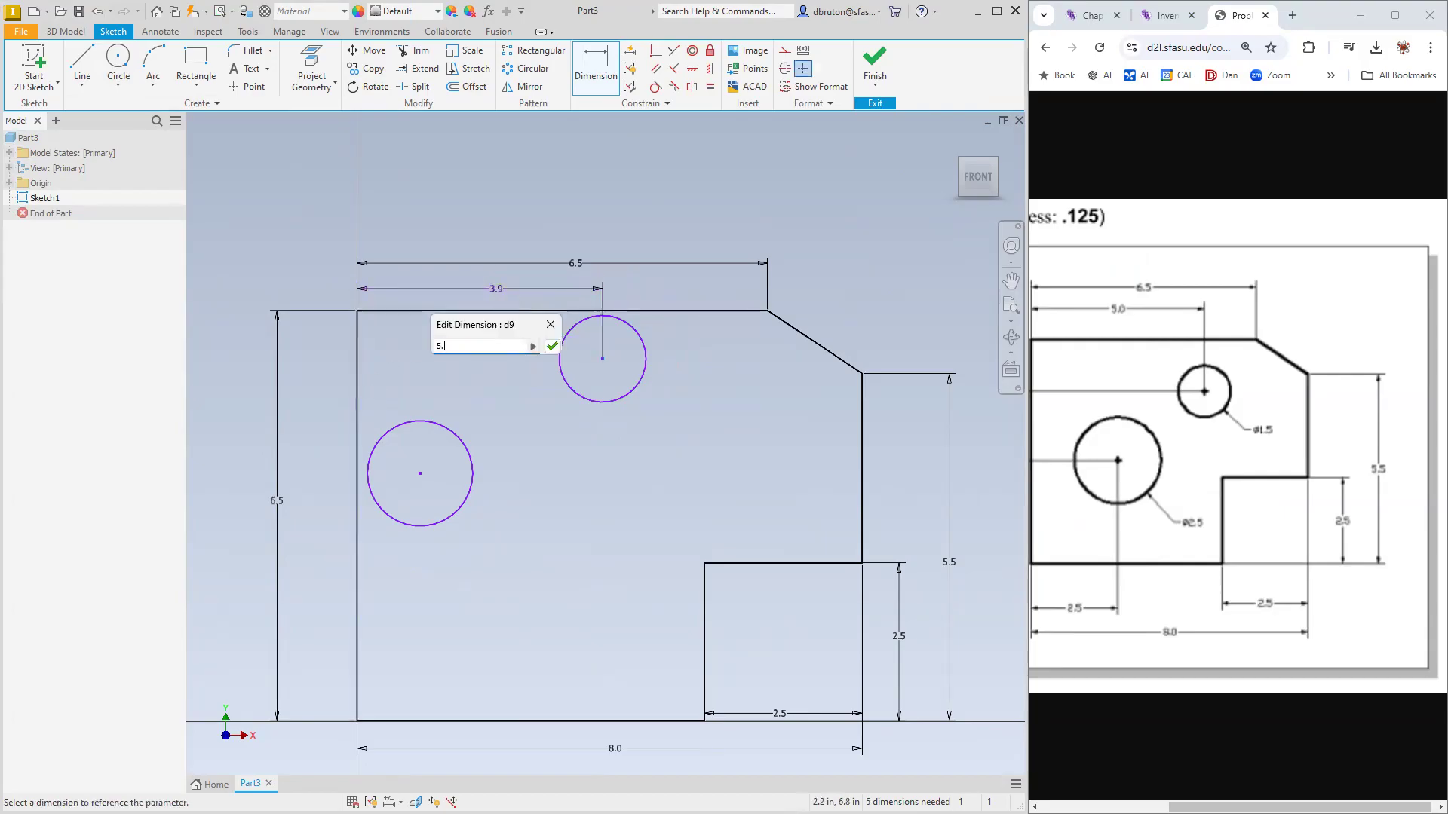
key(Return)
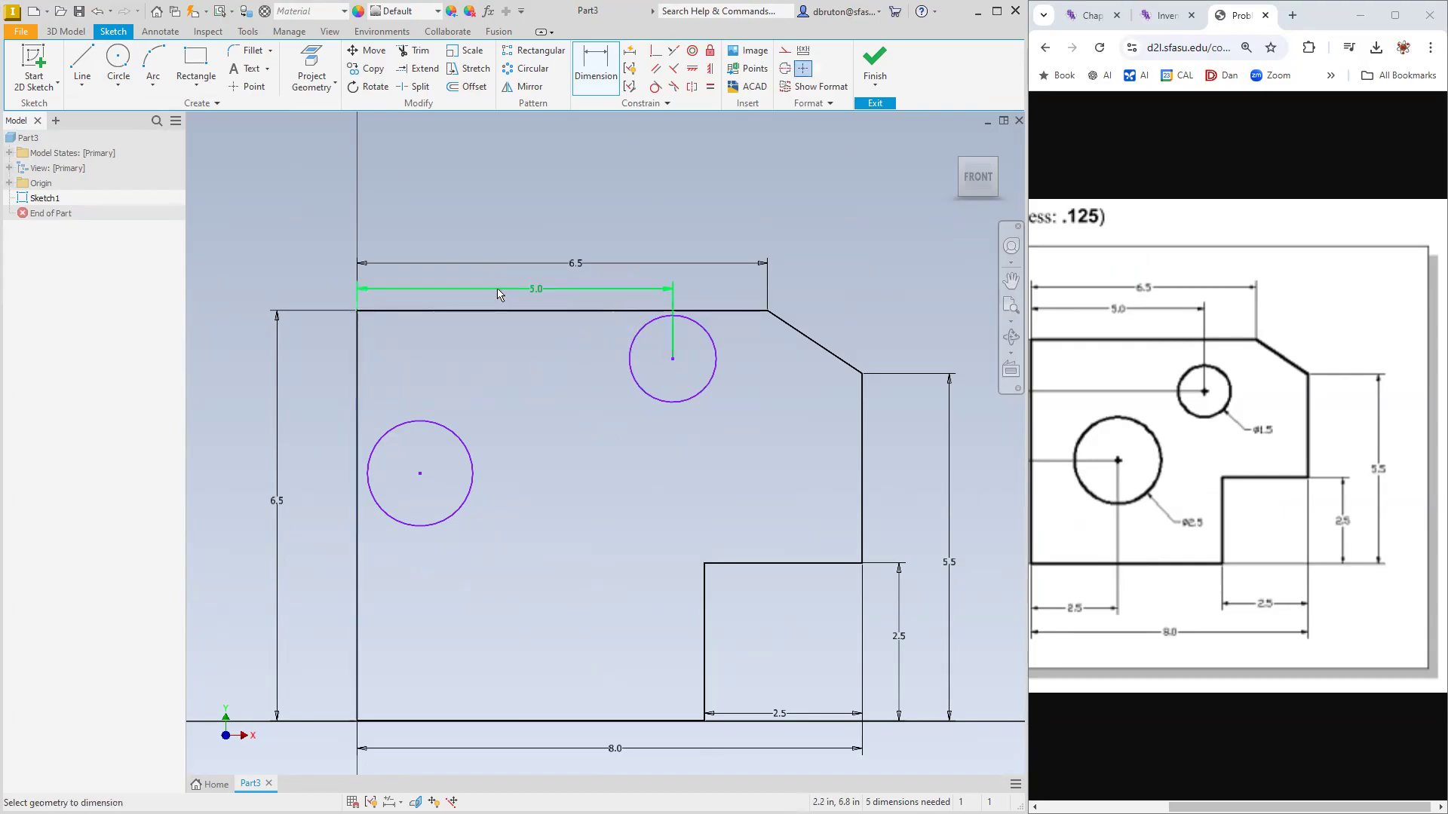
Dimension the upper circle's diameter as 1.5 in.
click(703, 389)
click(725, 424)
text(1.5)
key(Return)
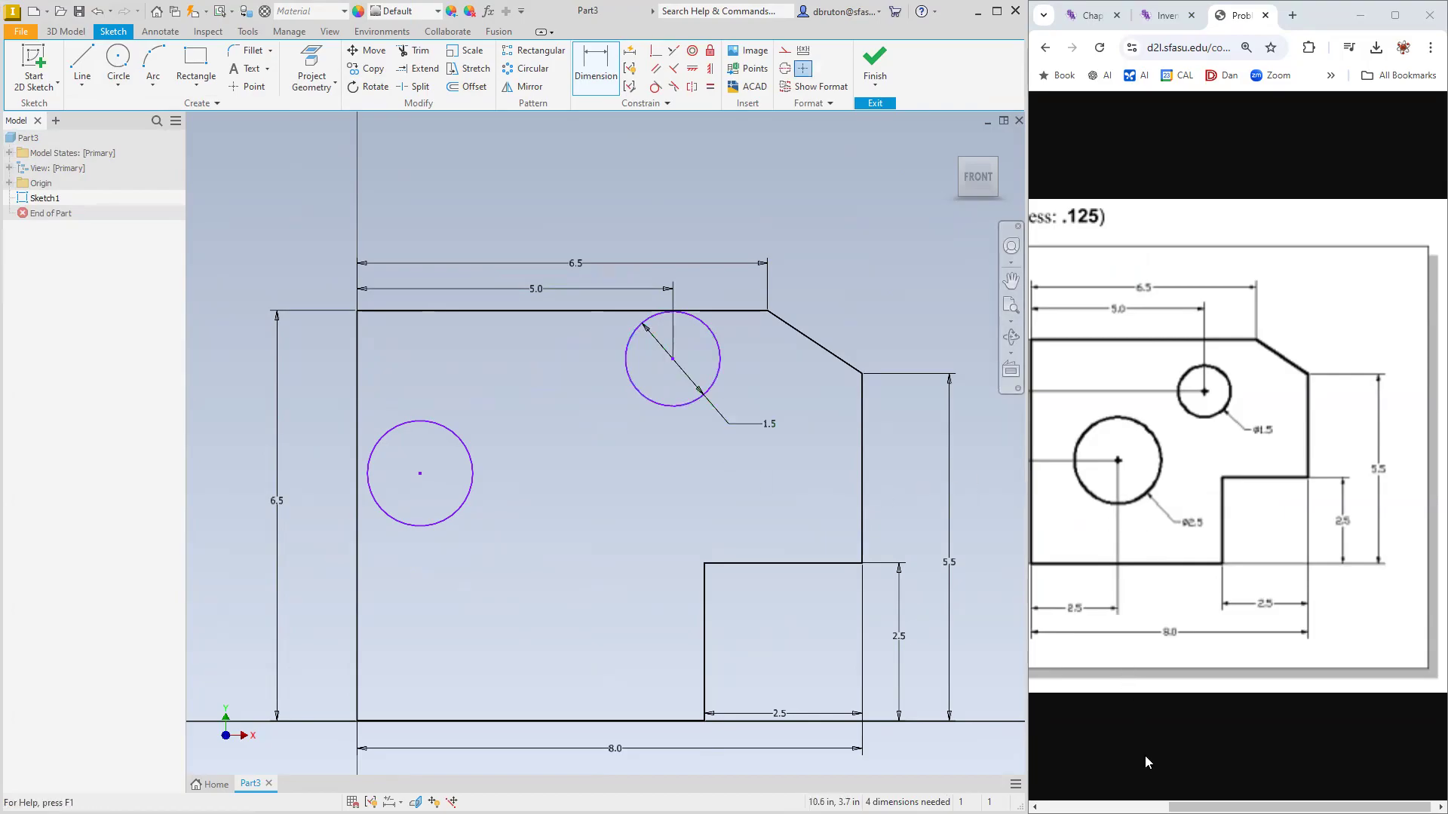
Bring the drawing's left-side dimensions into view and dimension the upper circle's center 1.5 in below the plate's top edge.
drag(1200, 806, 1149, 806)
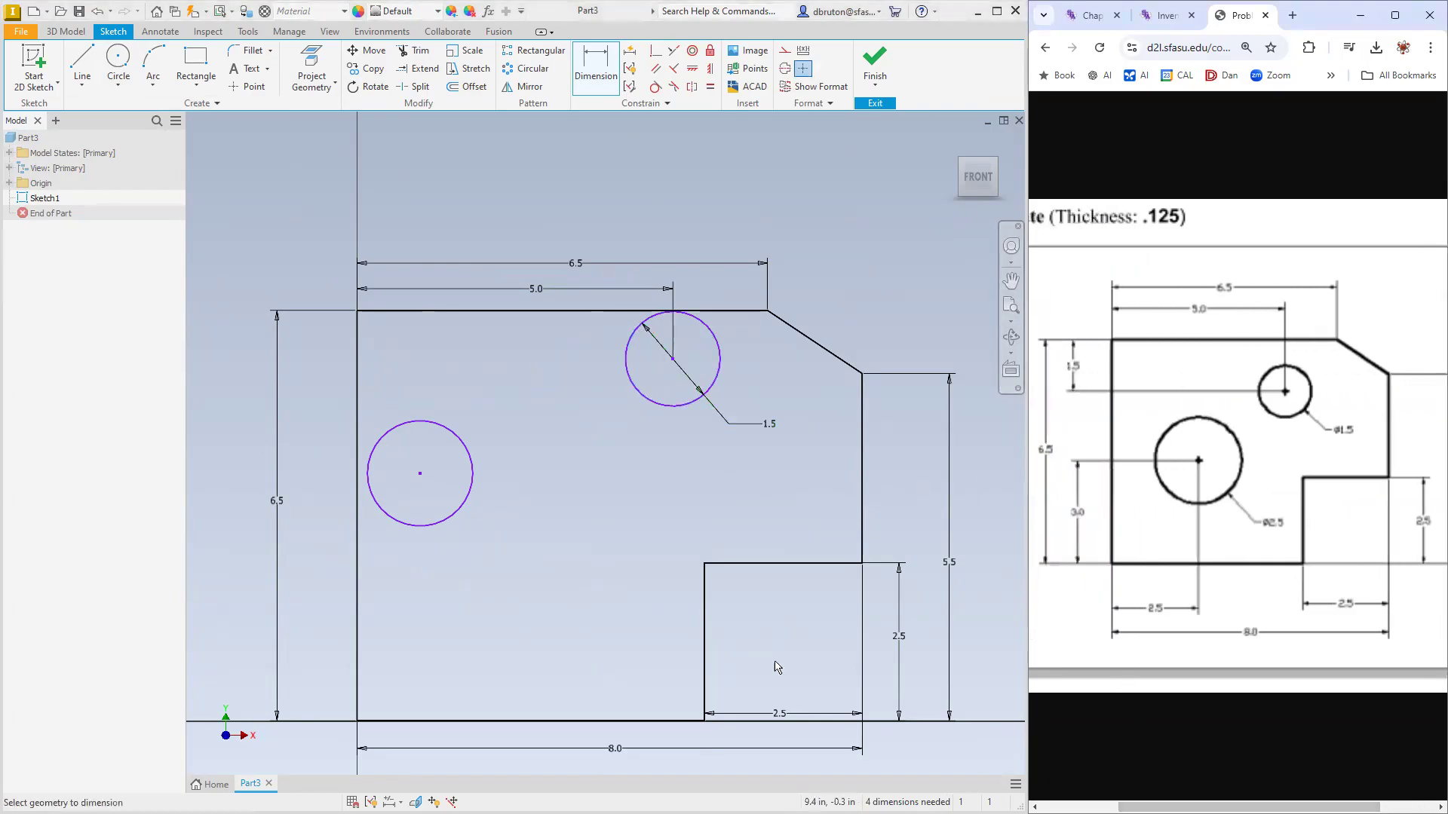
click(674, 359)
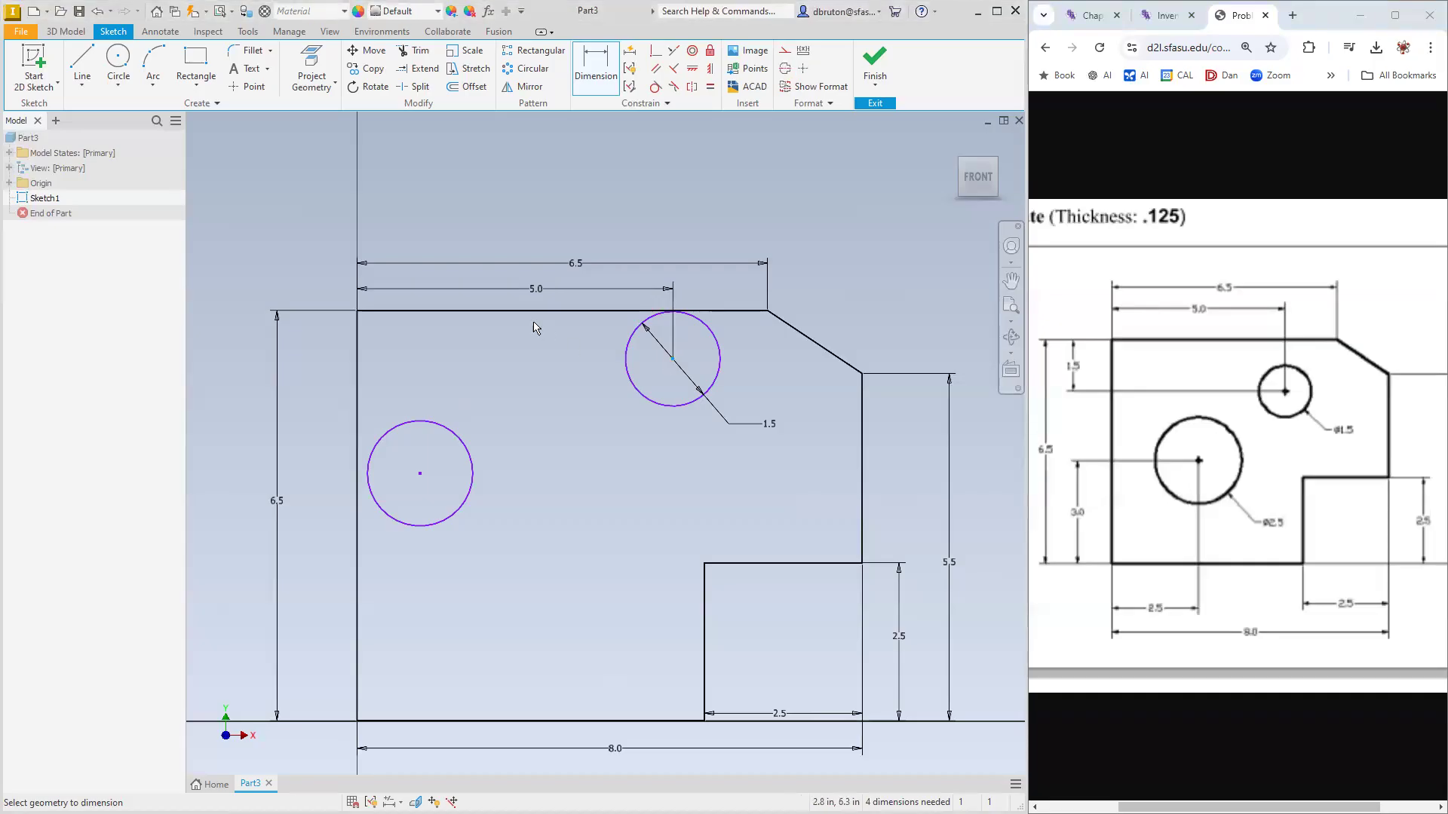
click(549, 312)
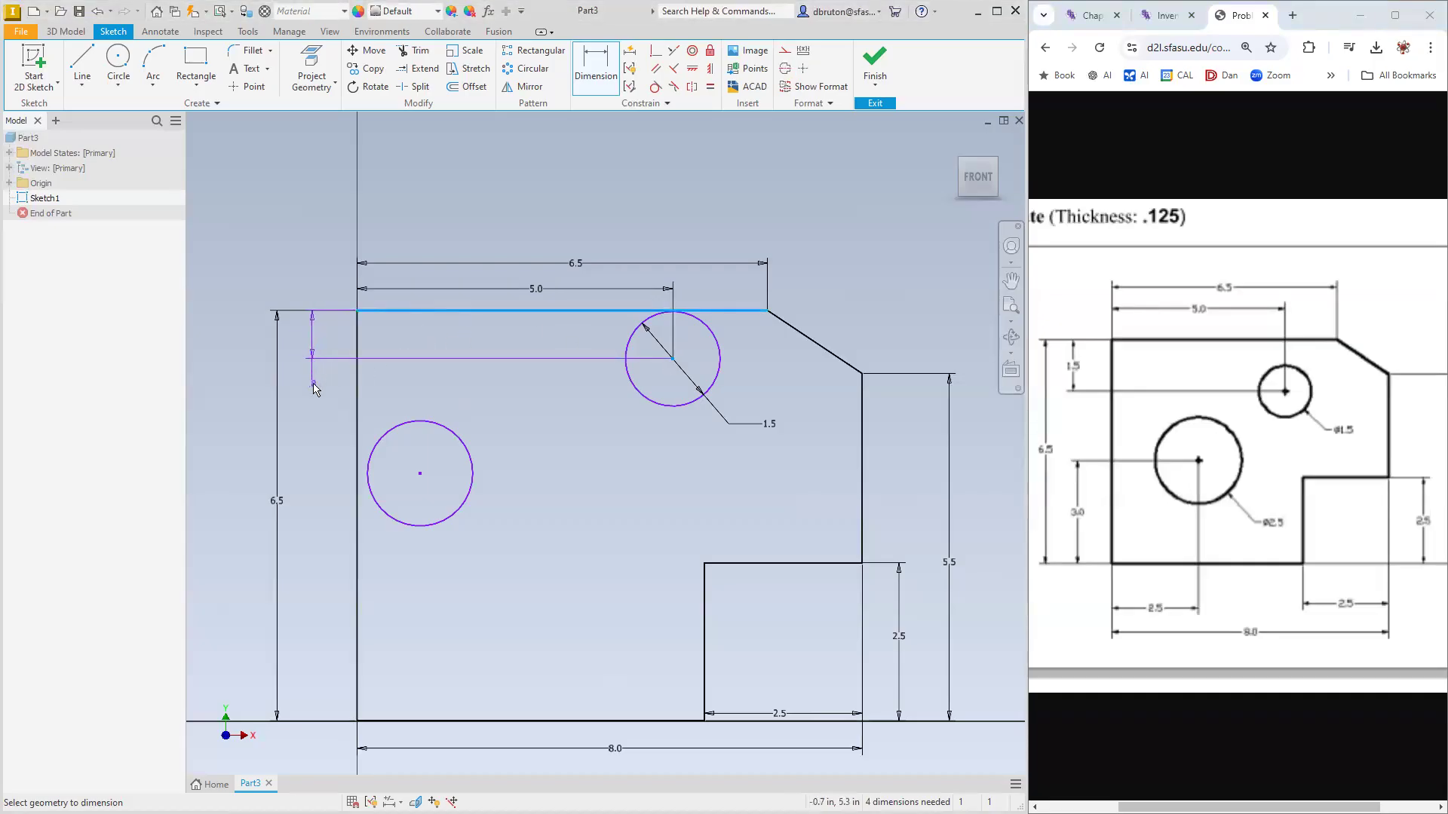
click(314, 387)
text(1.5)
key(Return)
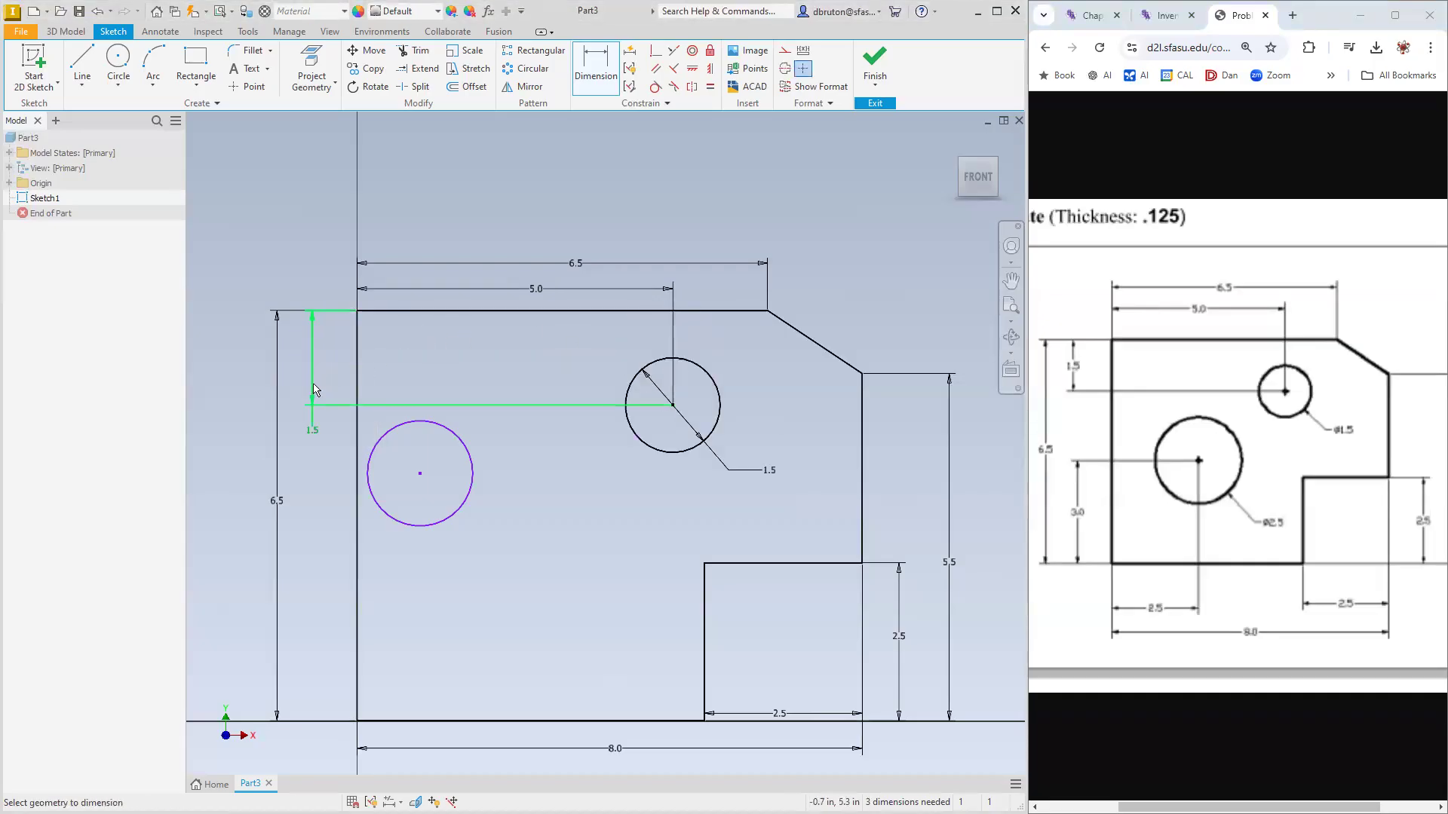
Move the upper circle's vertical location dimension text up between its extension lines.
double_click(314, 427)
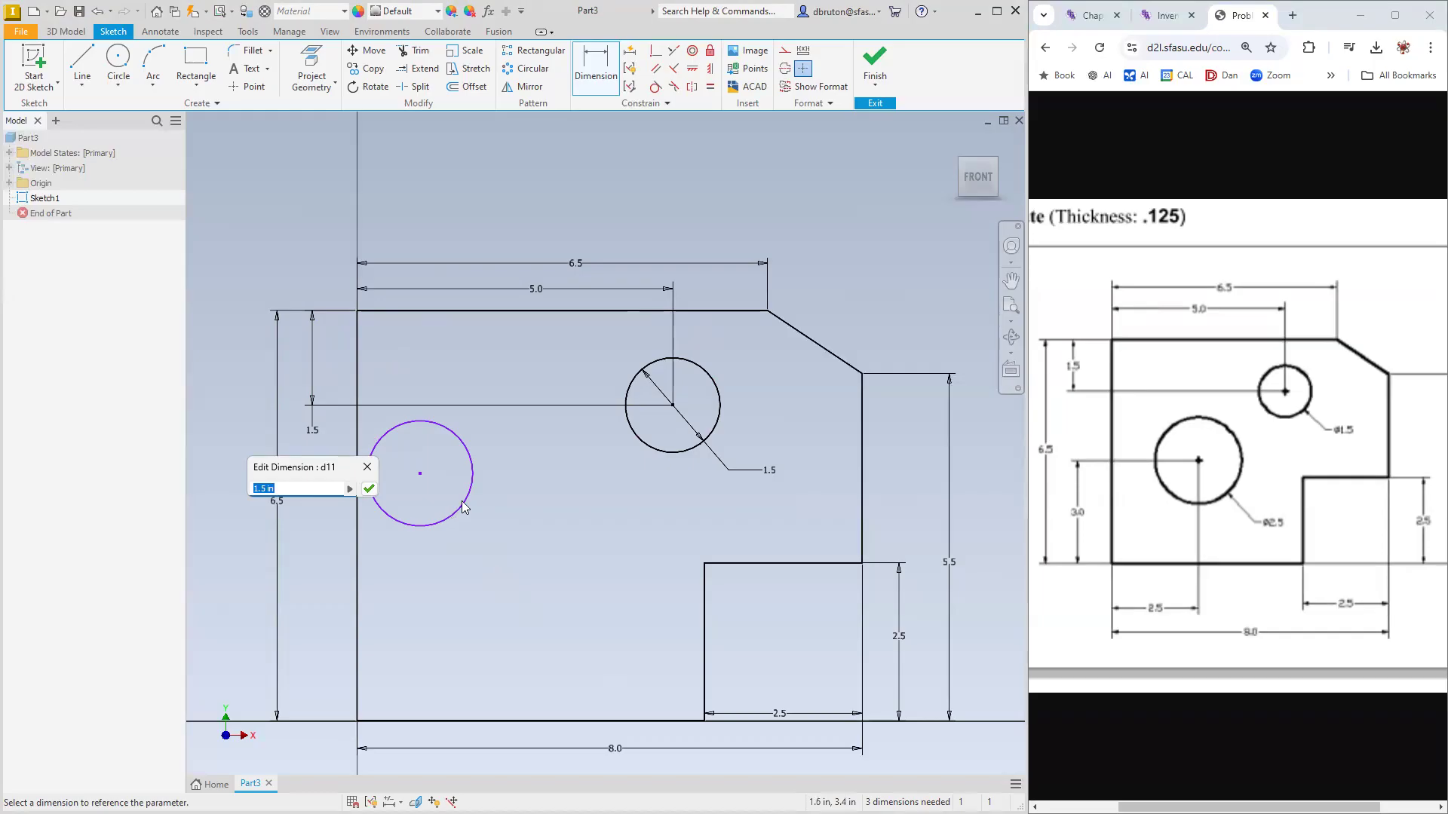
click(595, 76)
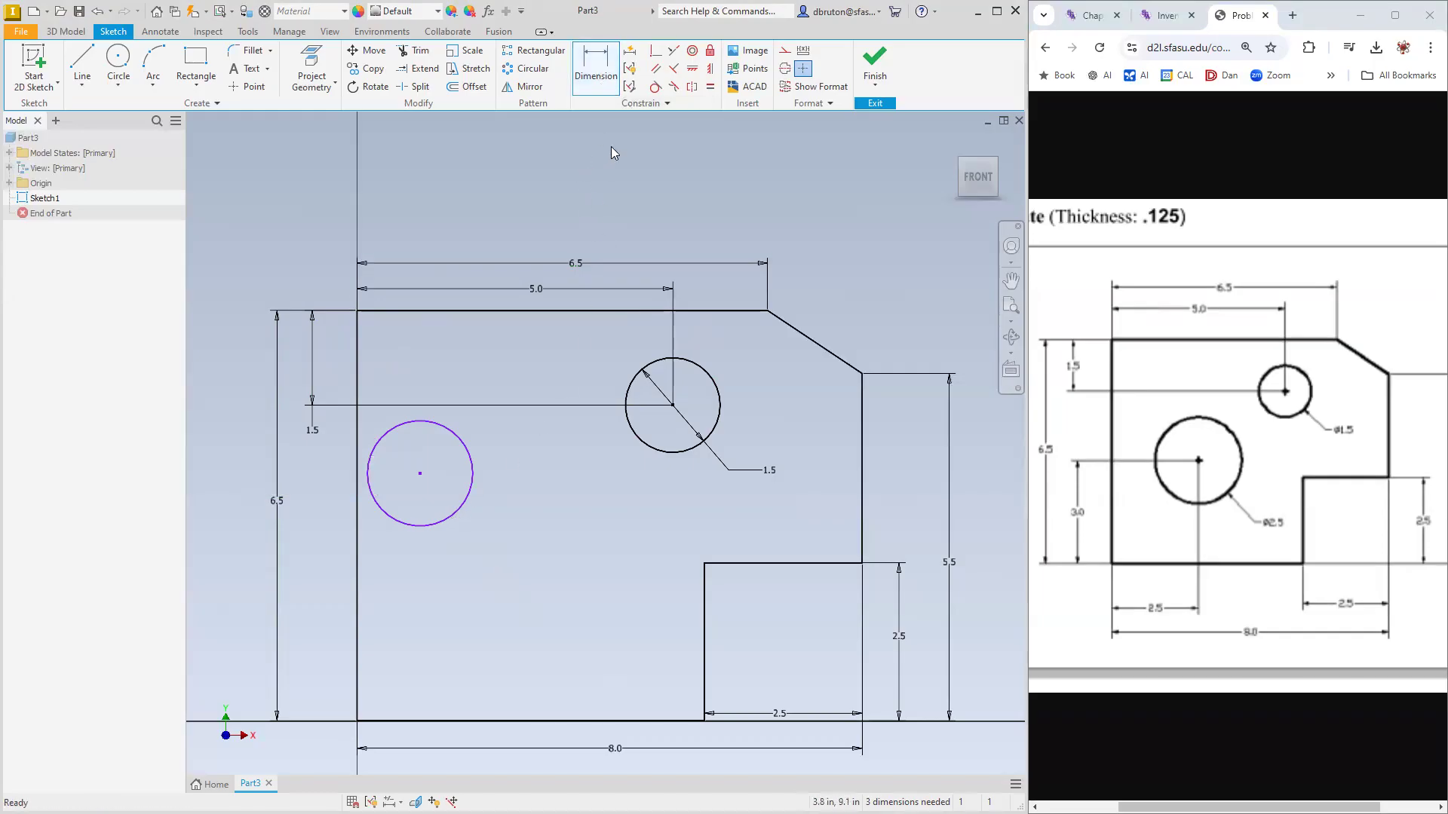
key(Escape)
drag(314, 417, 318, 363)
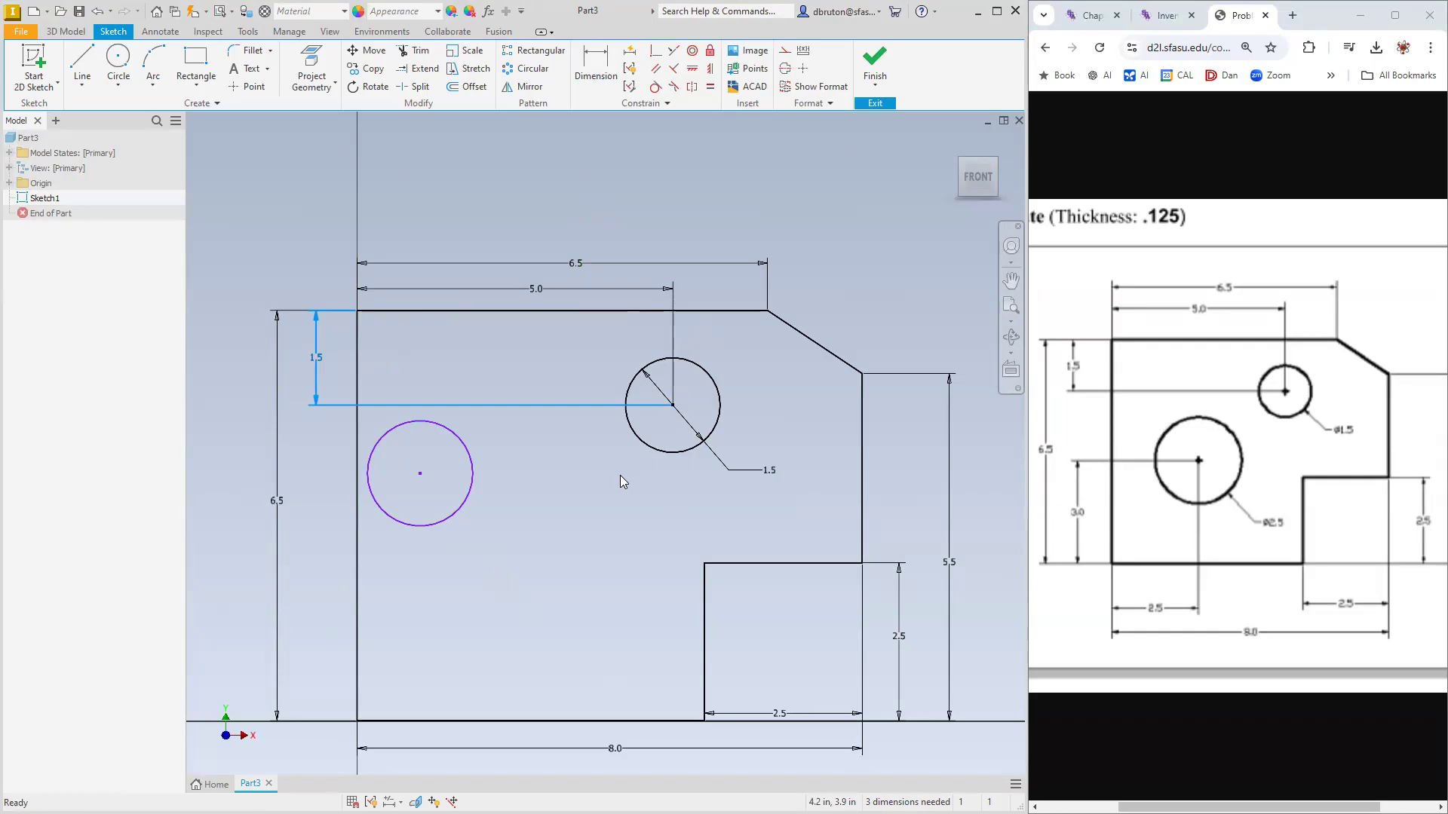
Dimension the lower circle's center 3.0 in above the plate's bottom edge, placing the dimension outside the left edge.
click(596, 68)
click(407, 721)
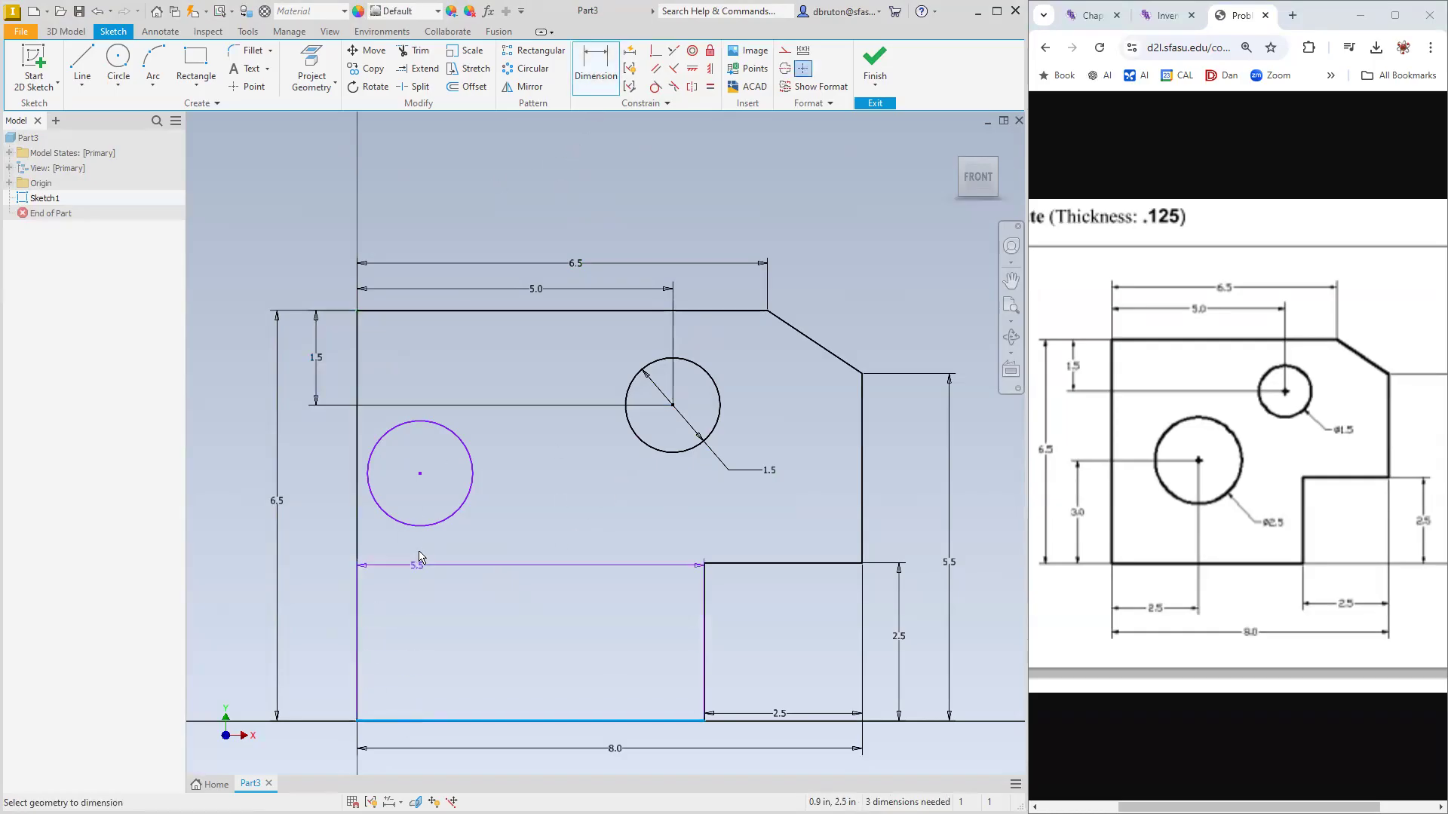
click(420, 474)
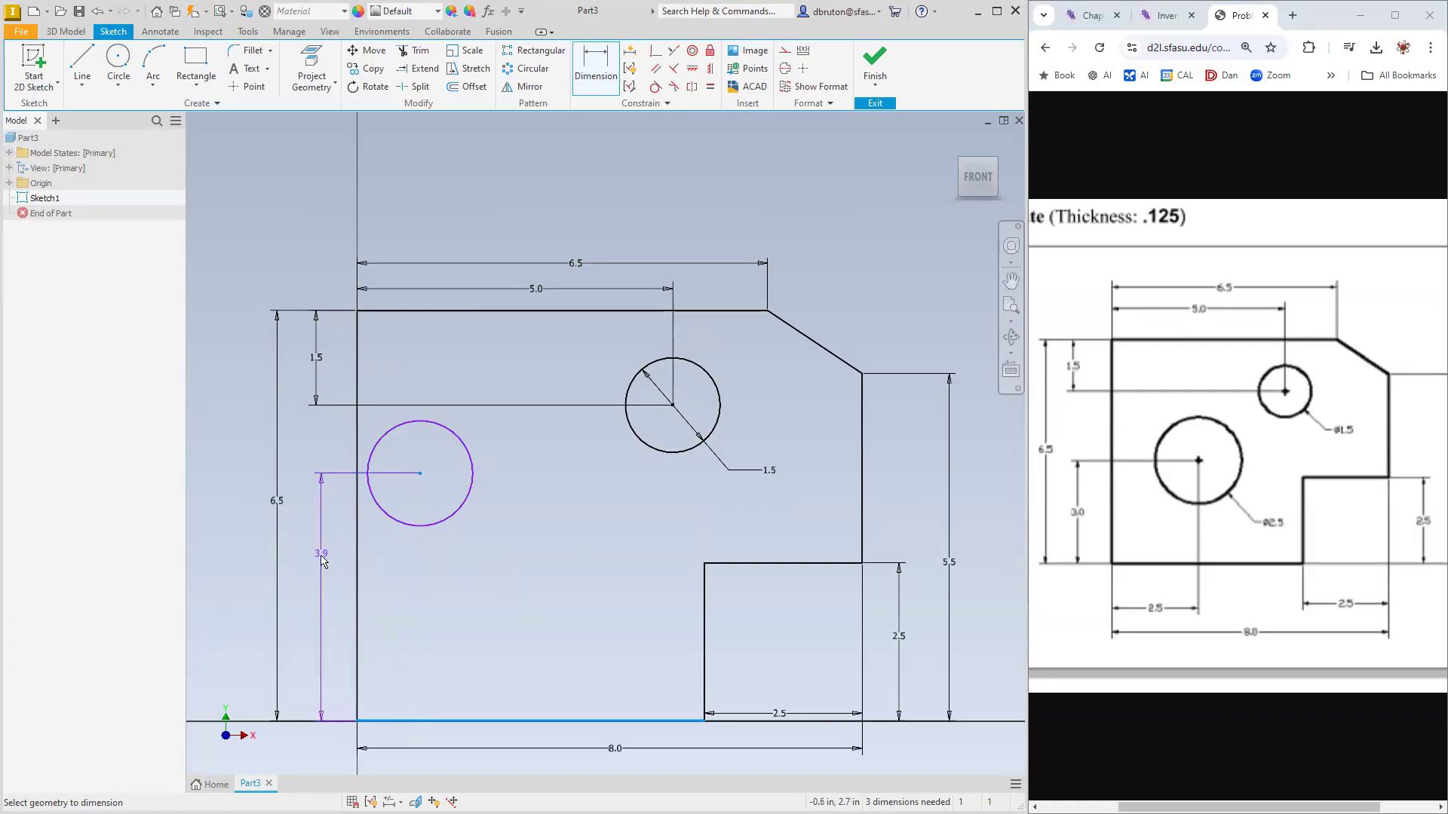
click(317, 583)
text(3.9186867)
key(Return)
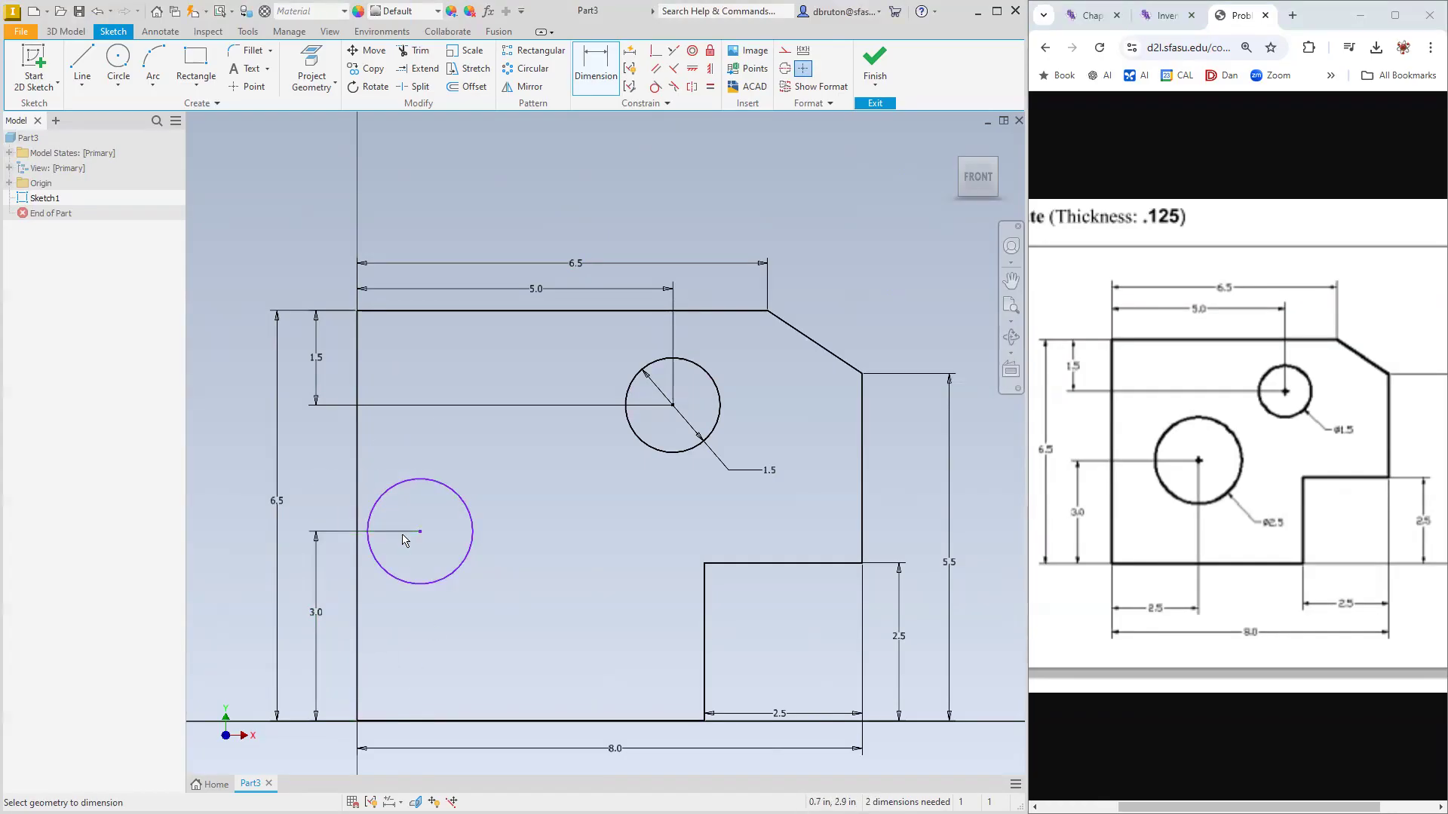
Dimension the lower circle's center 2.5 in horizontally from the plate's left edge, placing the dimension below the plate.
click(358, 657)
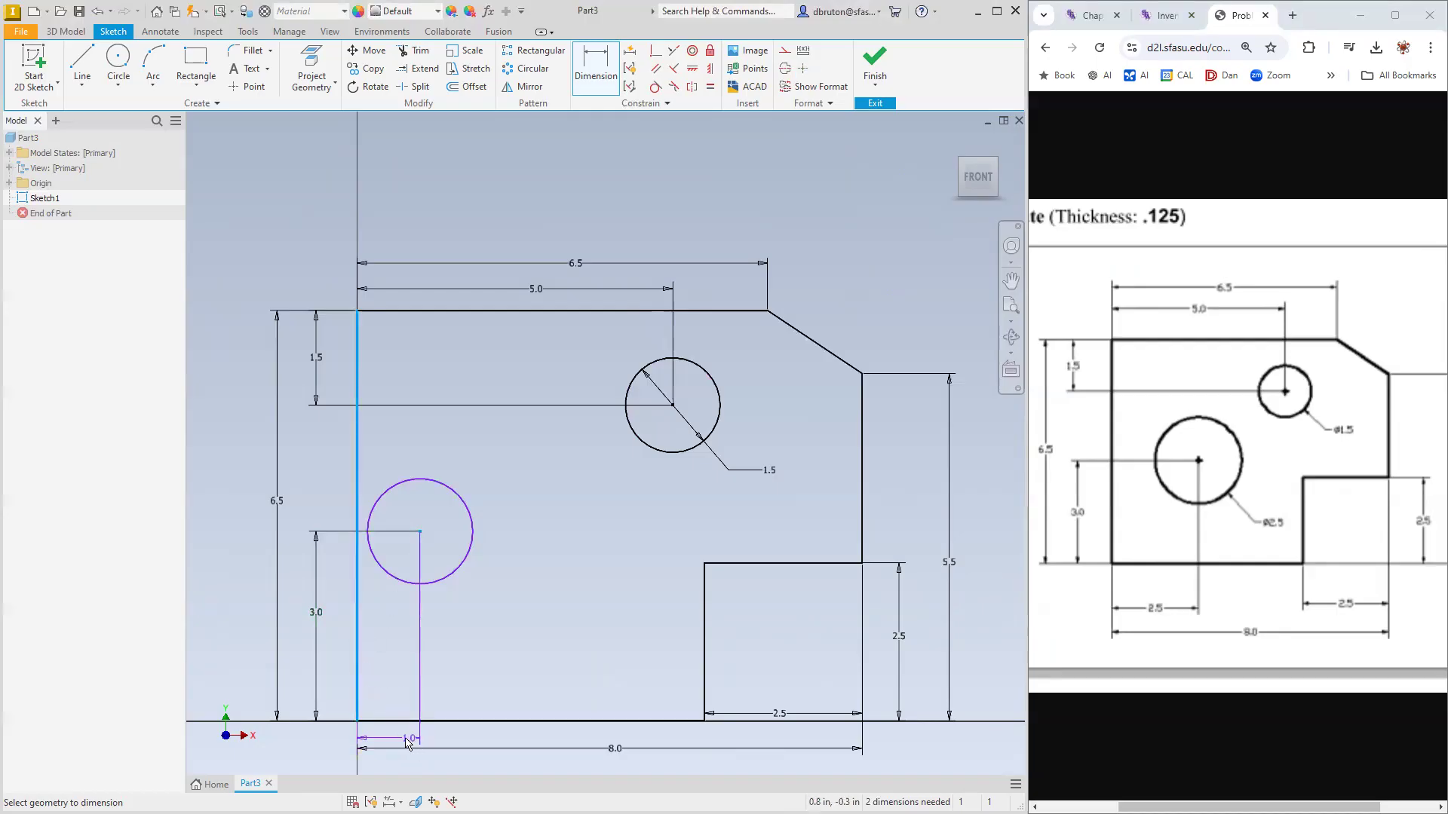
click(453, 769)
text(2.5)
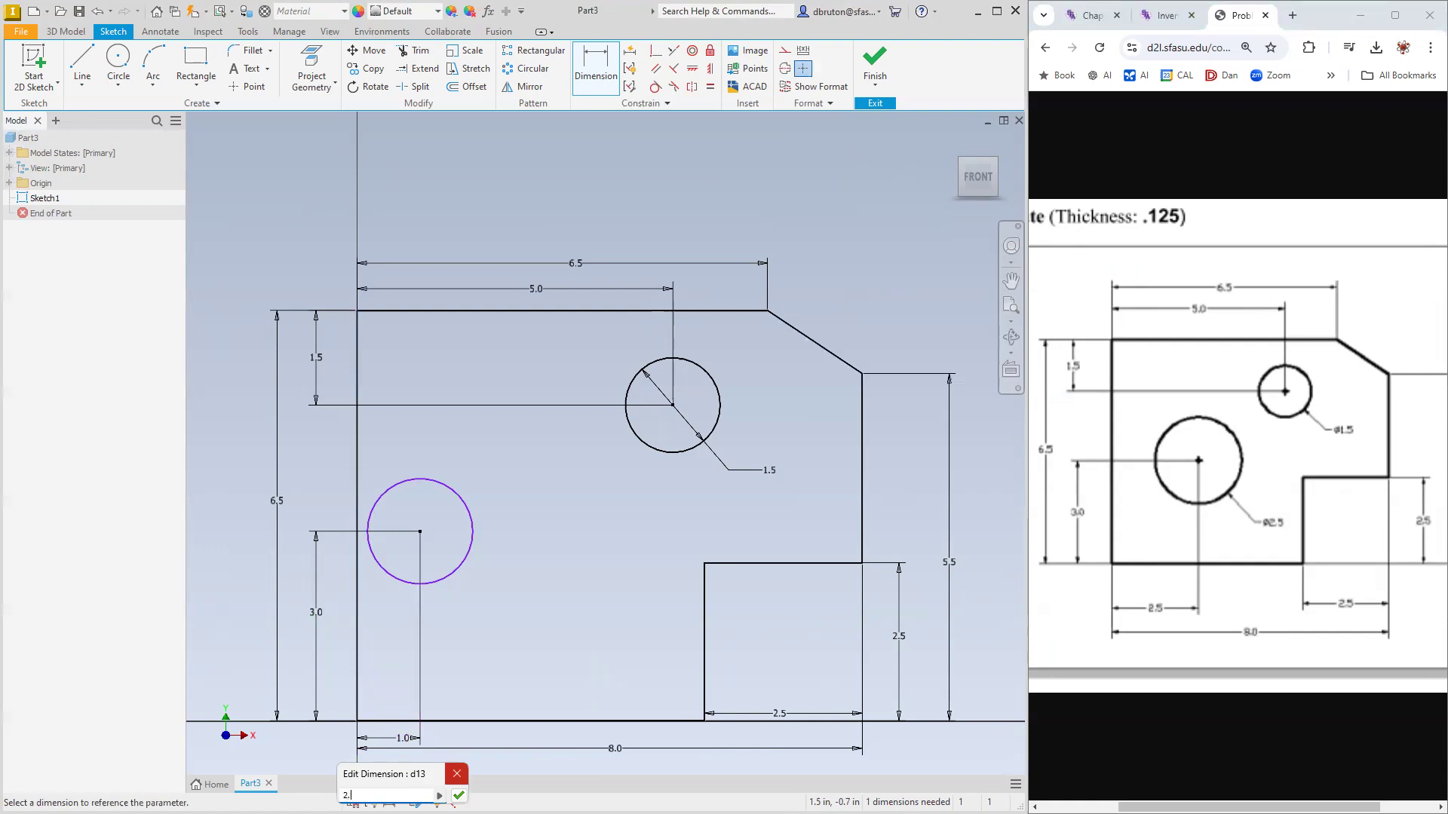
key(Return)
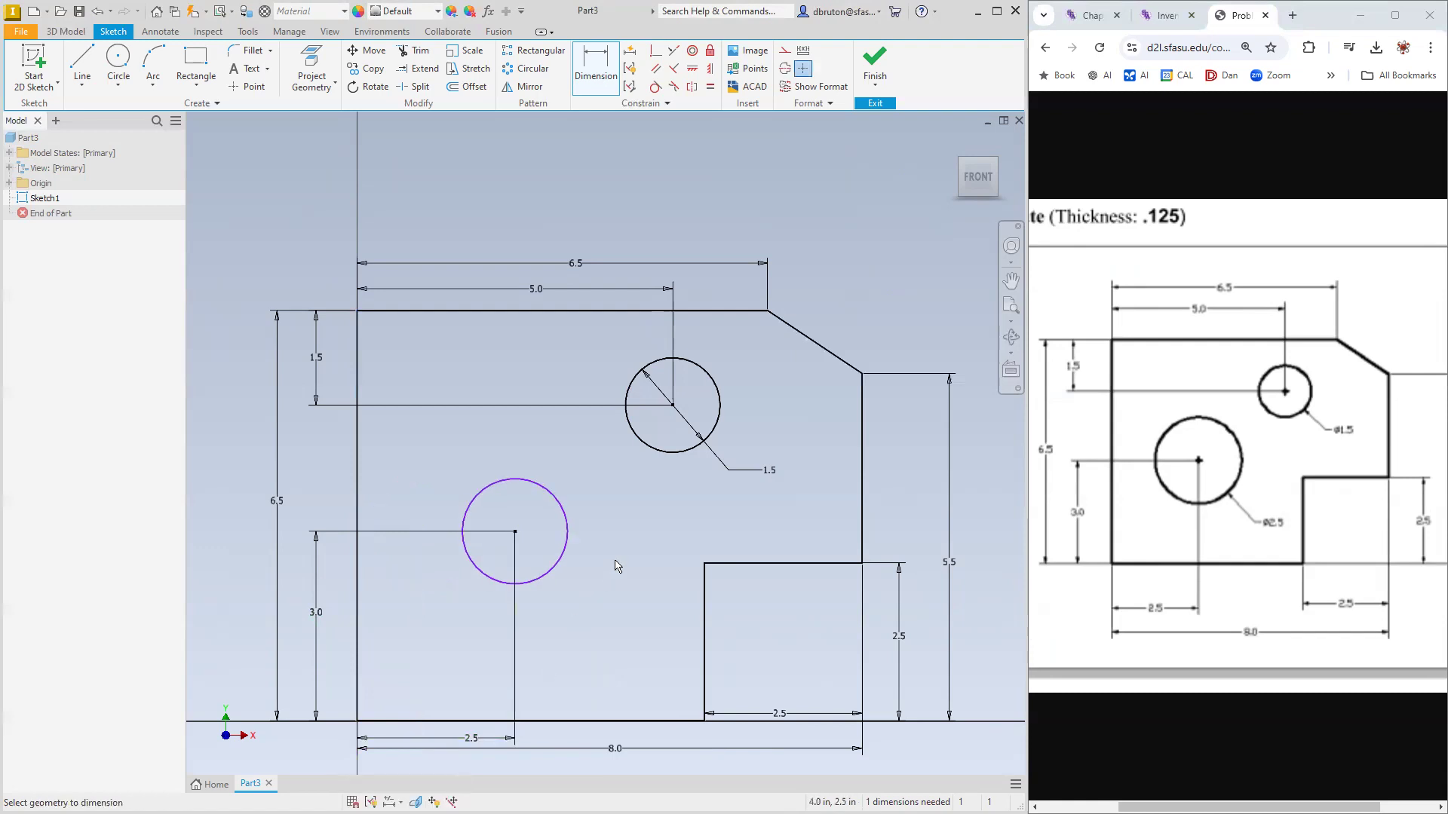
Dimension the lower circle's diameter as 2.5 in and end the dimensioning.
click(561, 569)
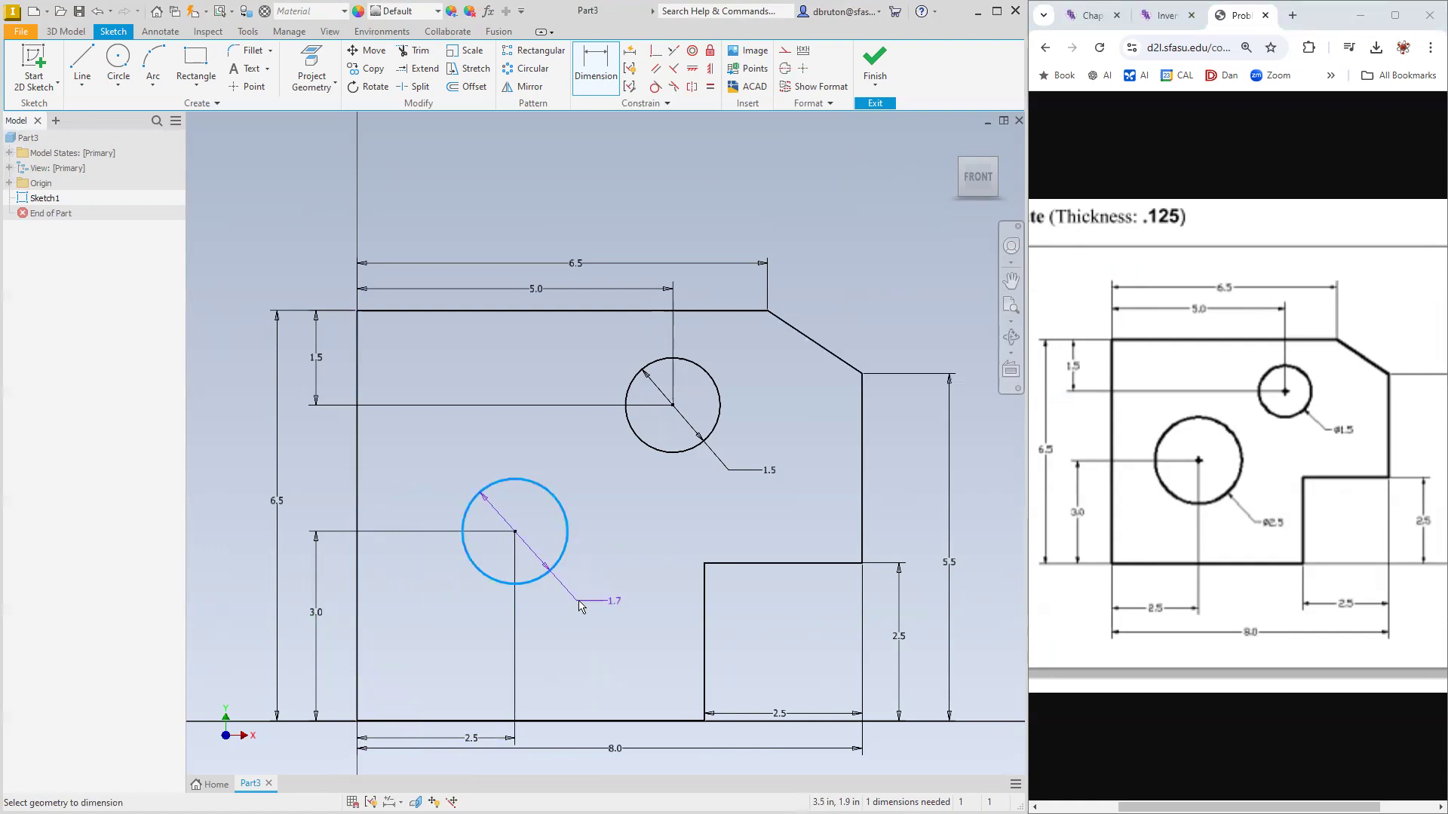
click(579, 605)
text(2.5)
key(Return)
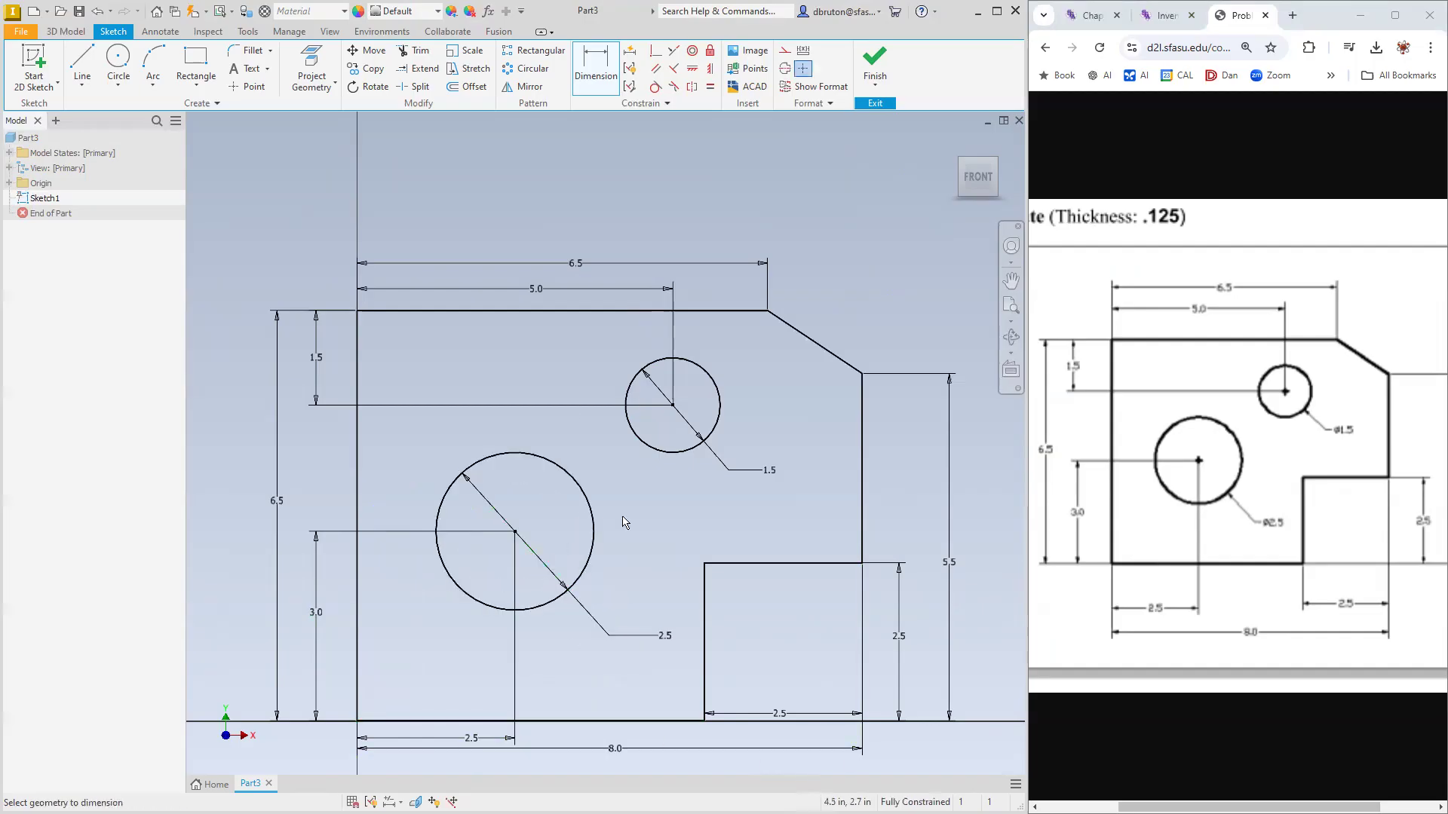
key(Escape)
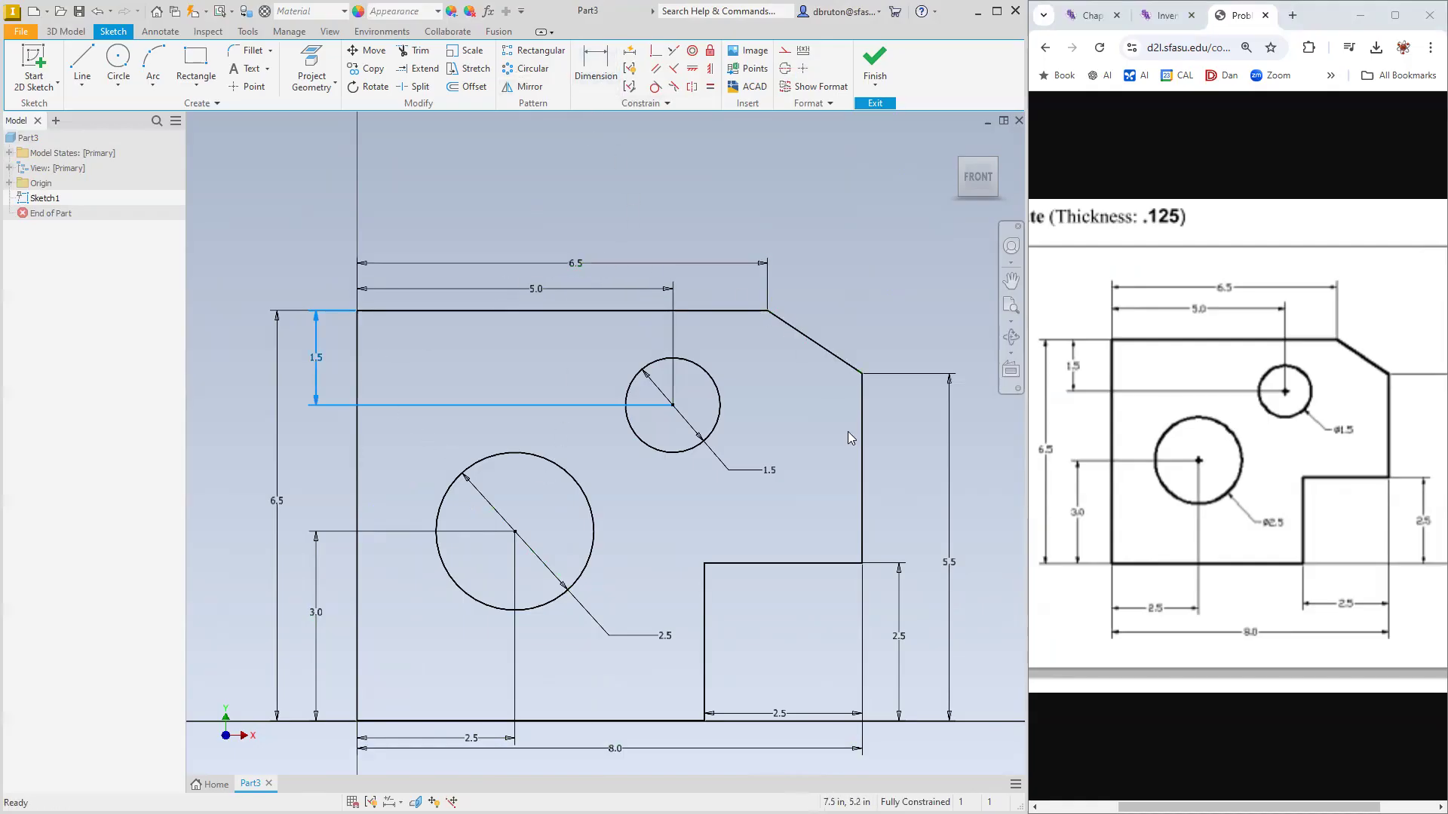
Move the notch height dimension and the 5.5 in right-edge height dimension closer to the plate.
drag(907, 635, 901, 639)
drag(952, 565, 934, 559)
scroll(713, 664, down, 1)
scroll(707, 684, up, 2)
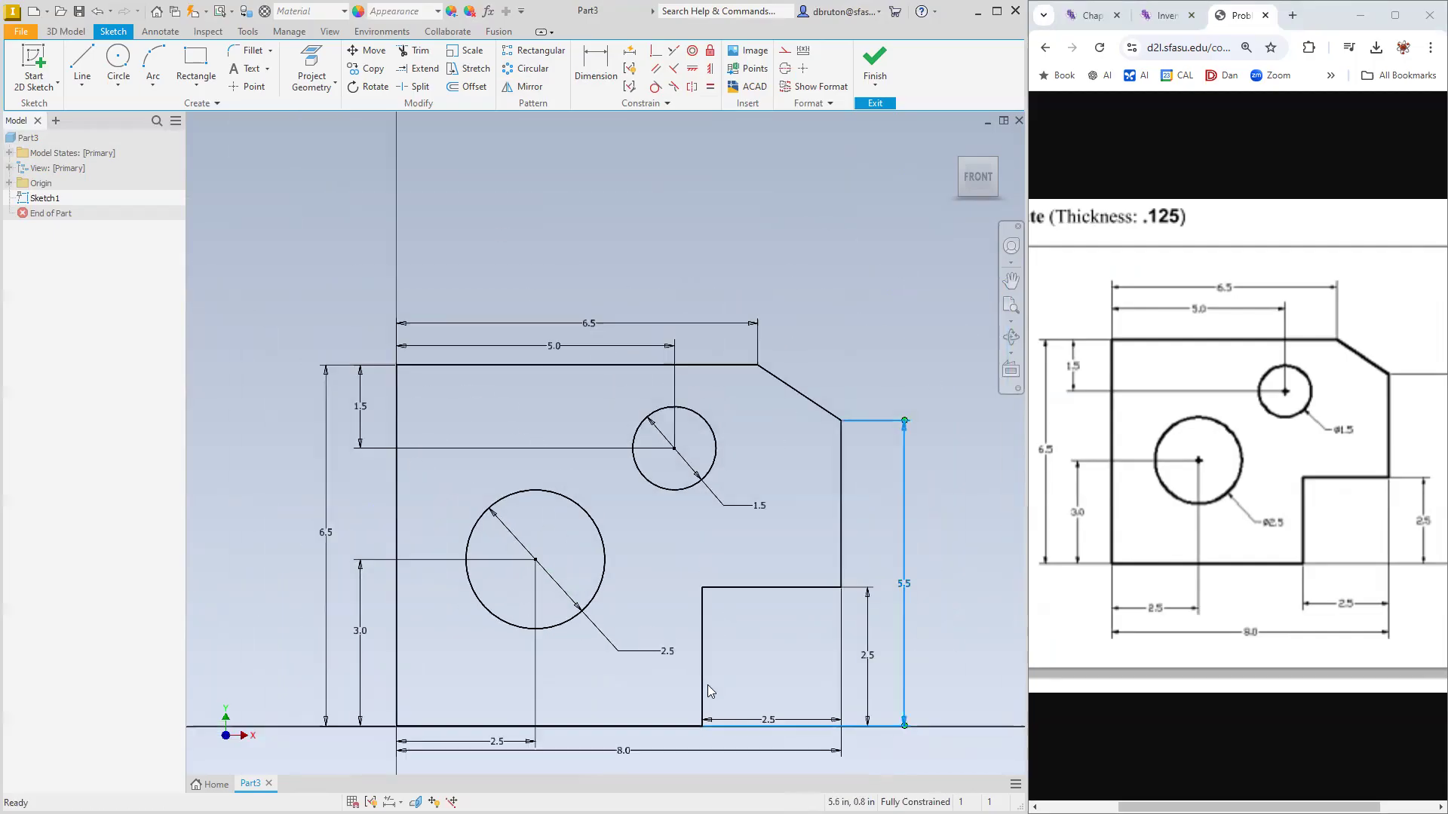
Rearrange the dimensions below the plate, with the lower circle's location and notch width in one row and the overall width beneath them.
scroll(633, 720, up, 2)
middle_drag(646, 645, 603, 435)
scroll(604, 435, down, 1)
drag(564, 549, 567, 607)
drag(466, 540, 440, 555)
drag(690, 521, 687, 556)
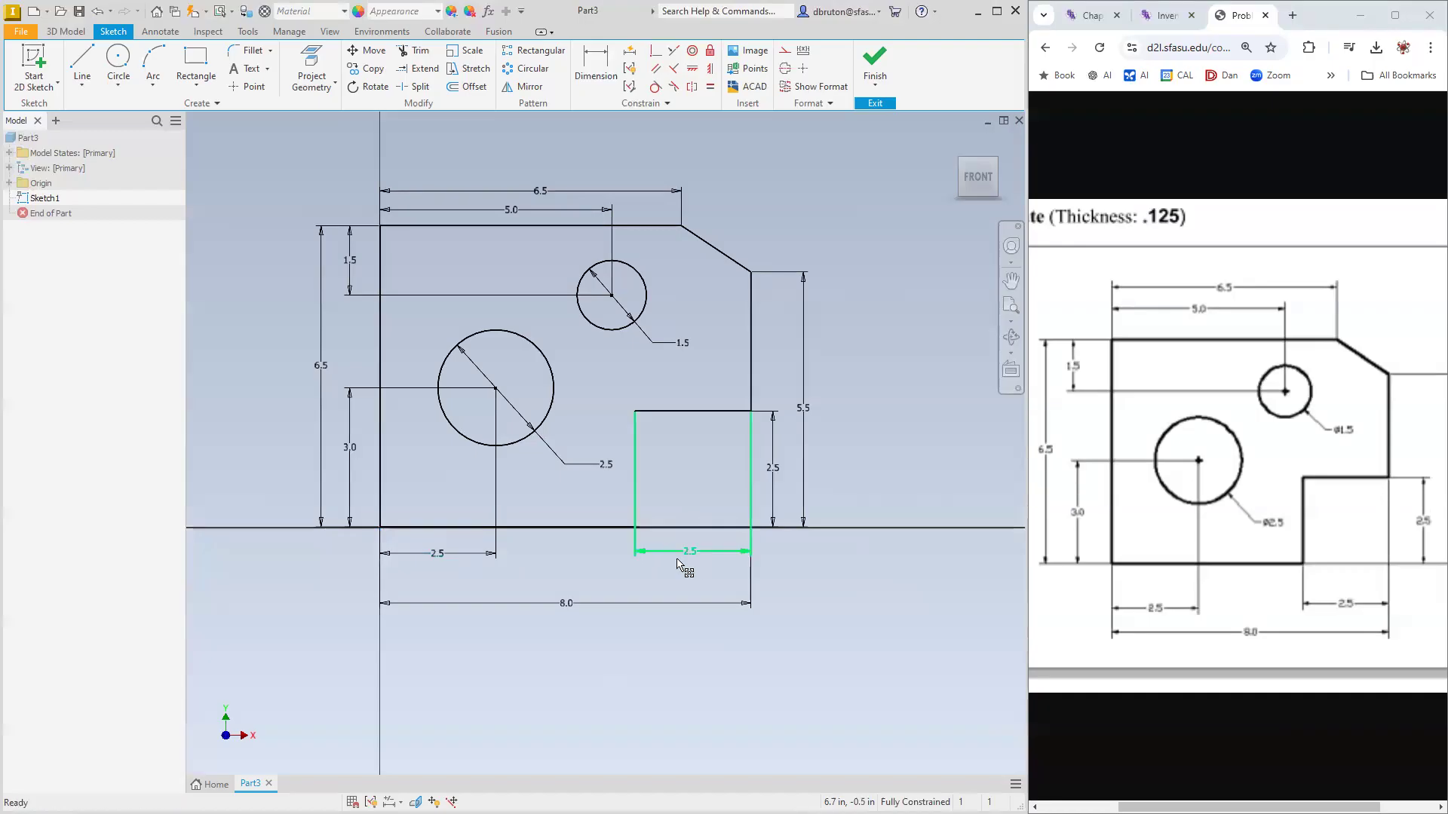
drag(565, 603, 572, 577)
click(650, 638)
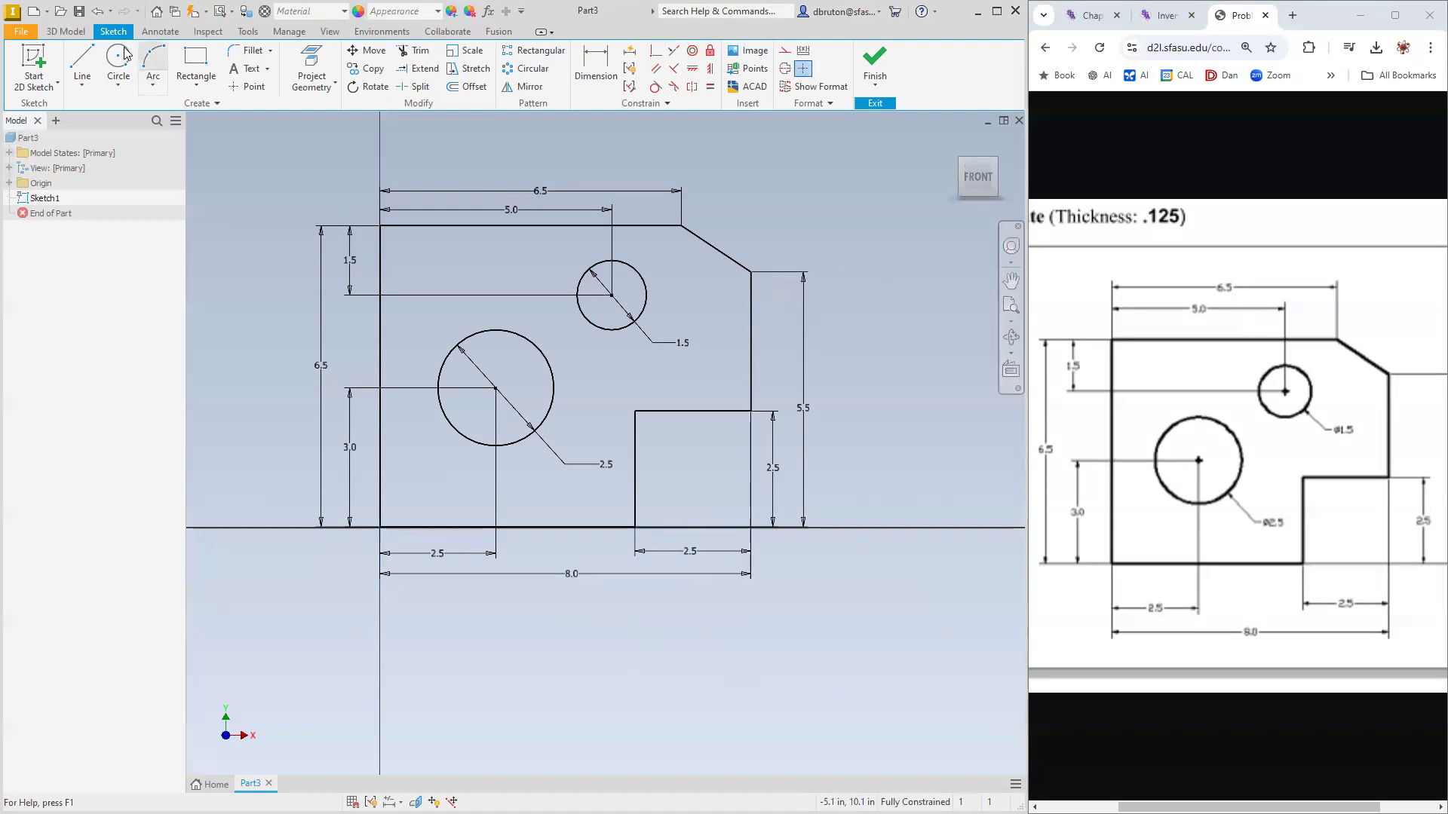
Extrude the plate profile around the two circles 0.125 in in the flipped direction and fit the whole part in view.
click(63, 31)
click(83, 64)
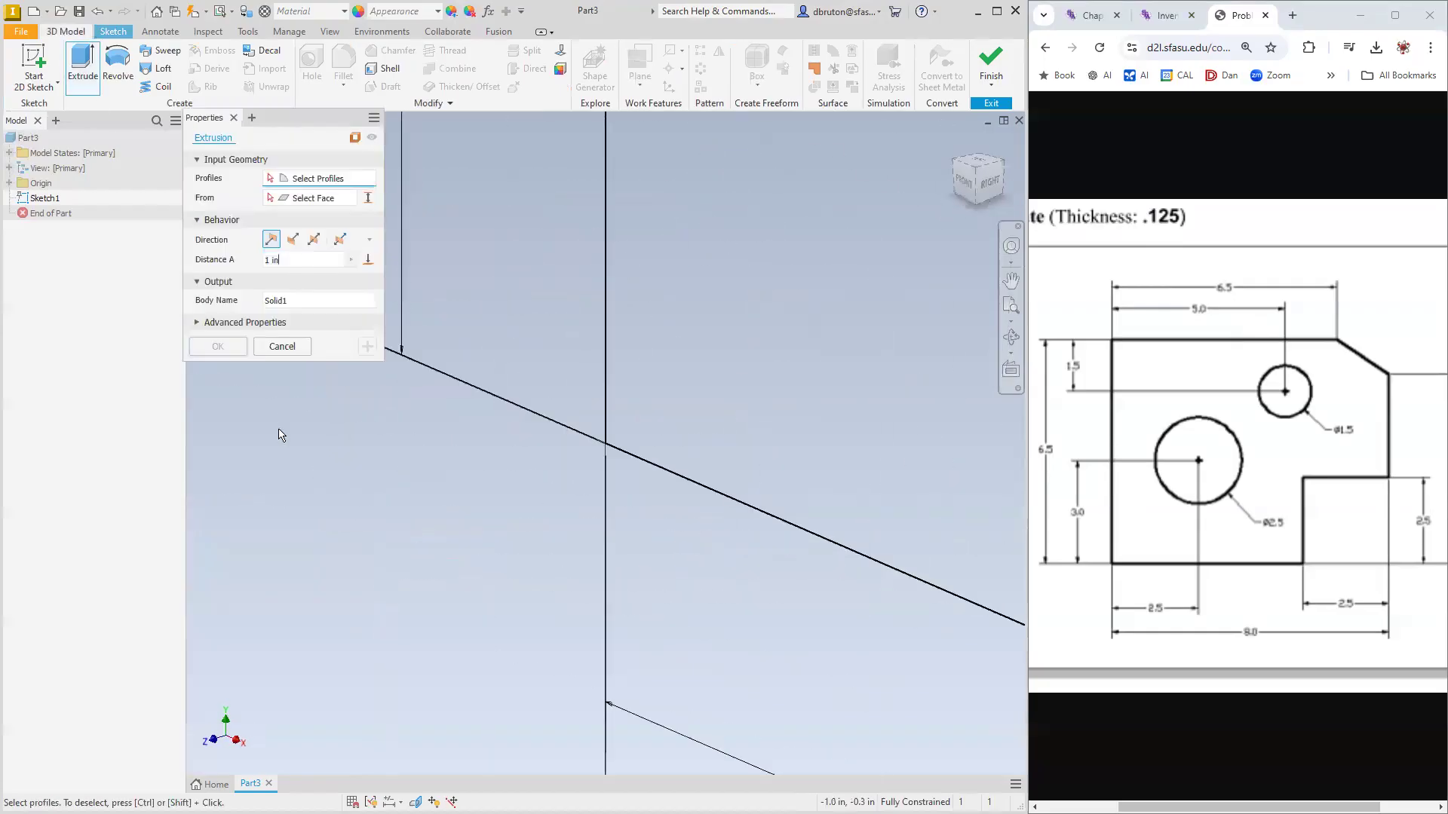
click(717, 415)
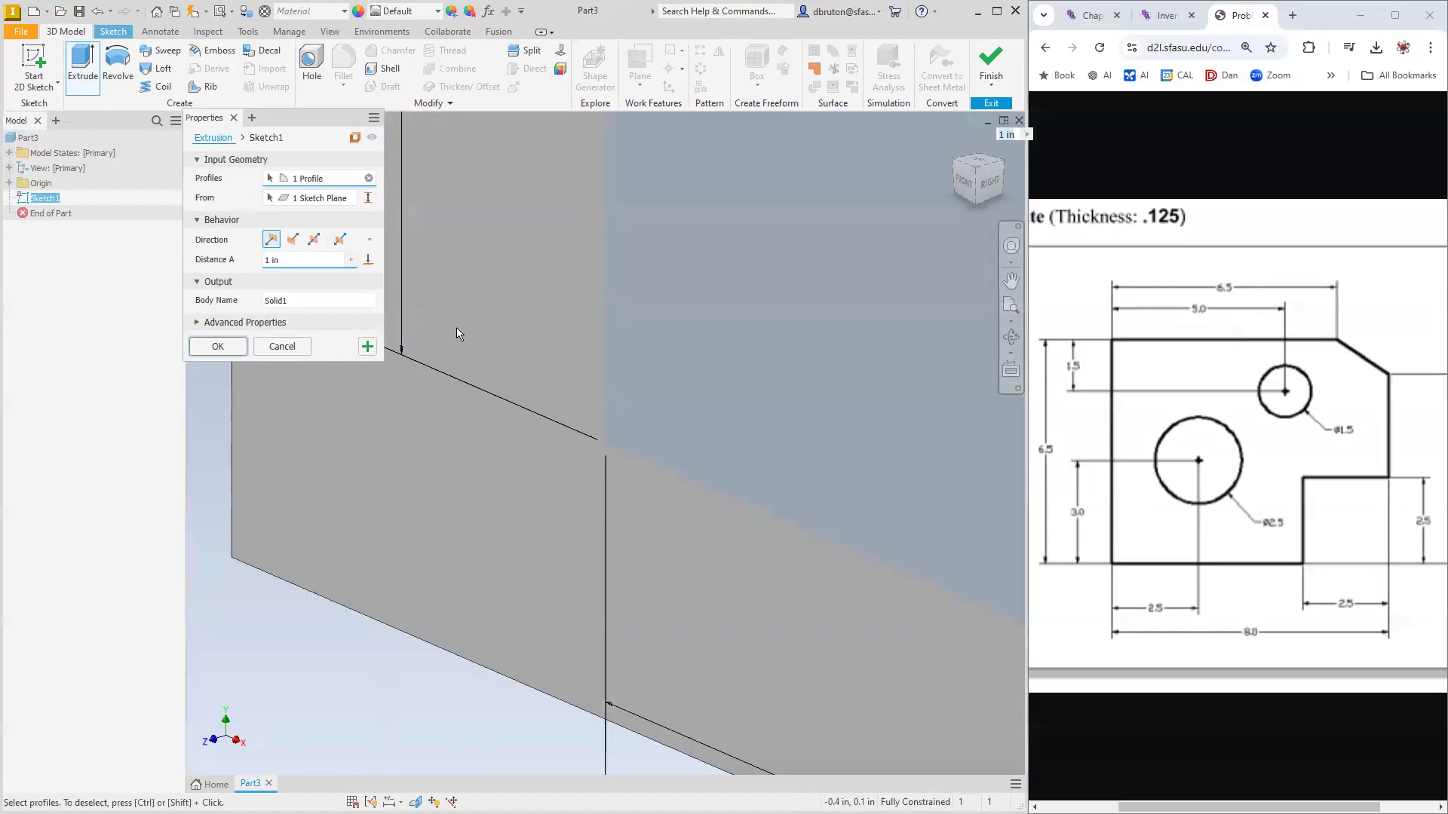
click(293, 240)
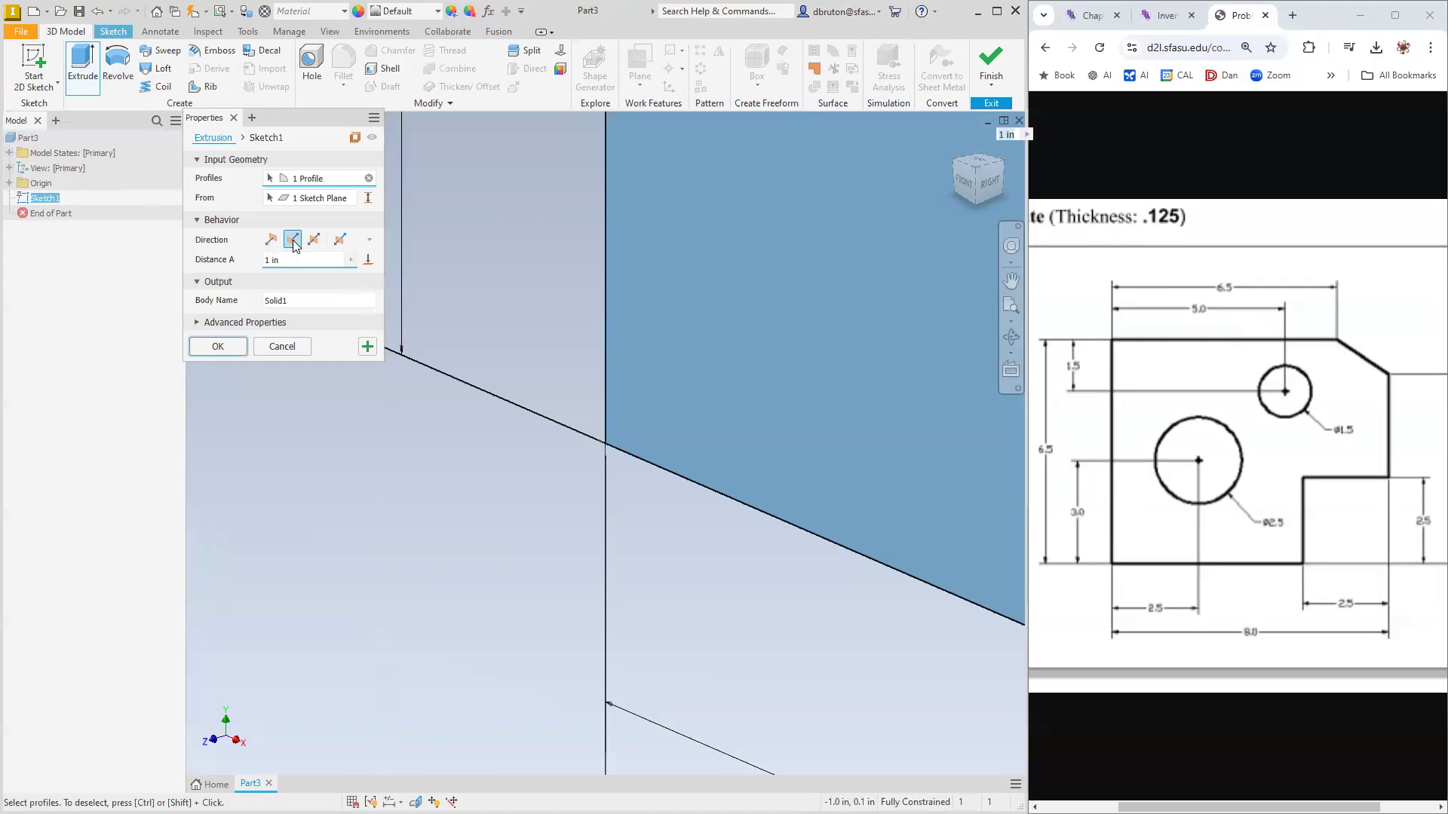
drag(289, 260, 245, 261)
text(0.125)
key(Return)
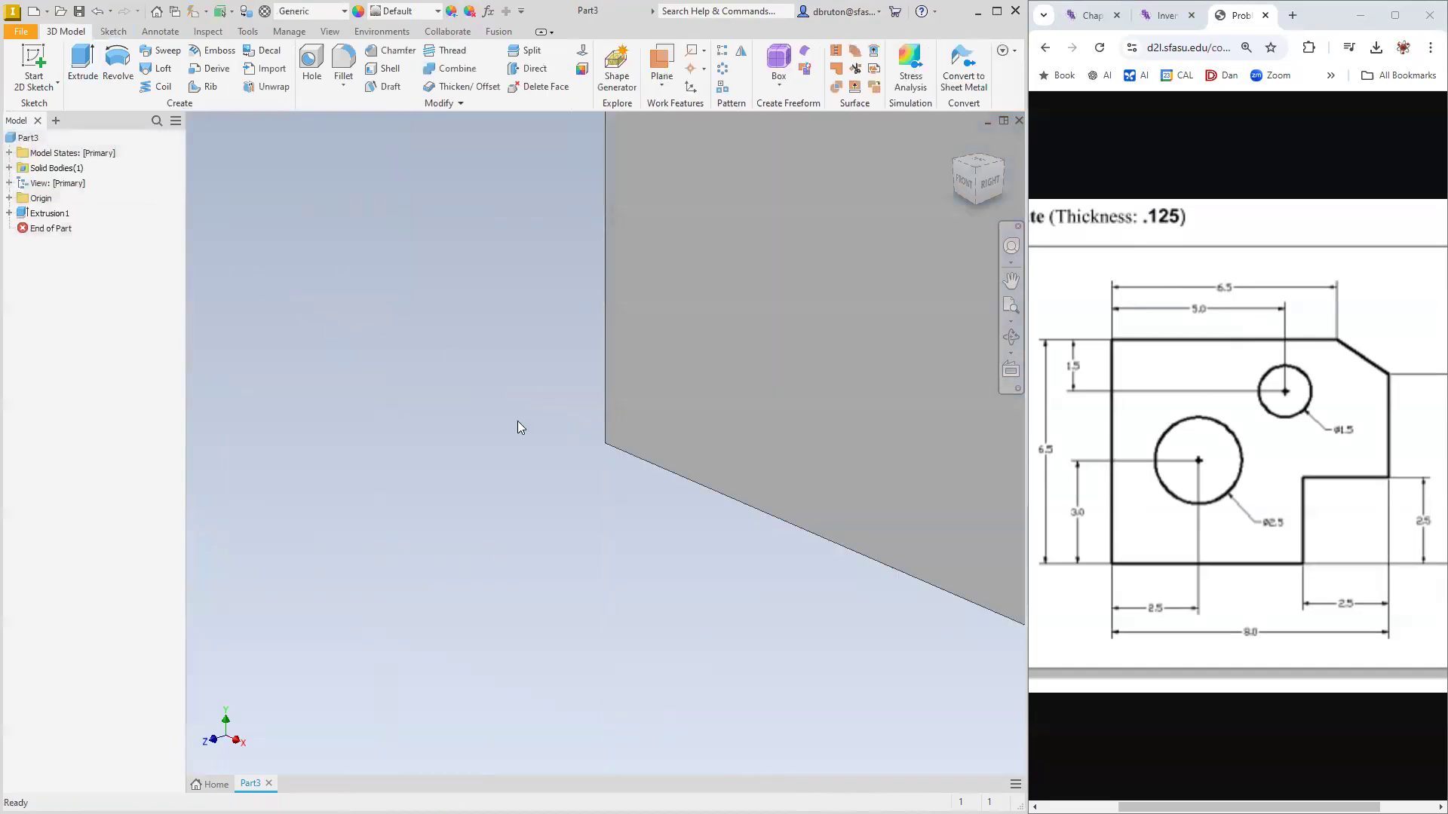
click(1011, 306)
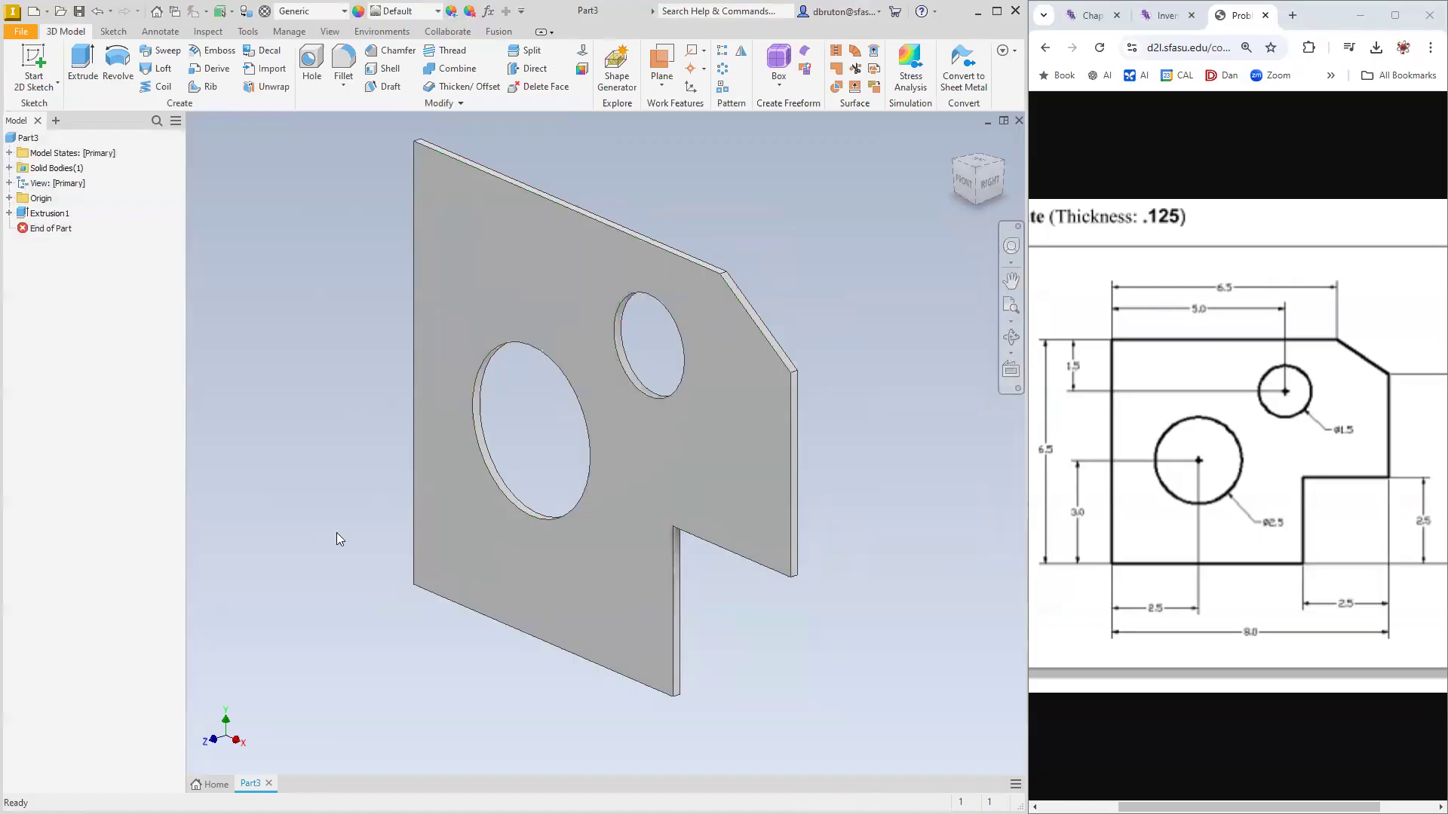
Promote all dimensions of the plate's extrusion to 3D annotations and move the thickness dimension's text into the notch.
click(160, 31)
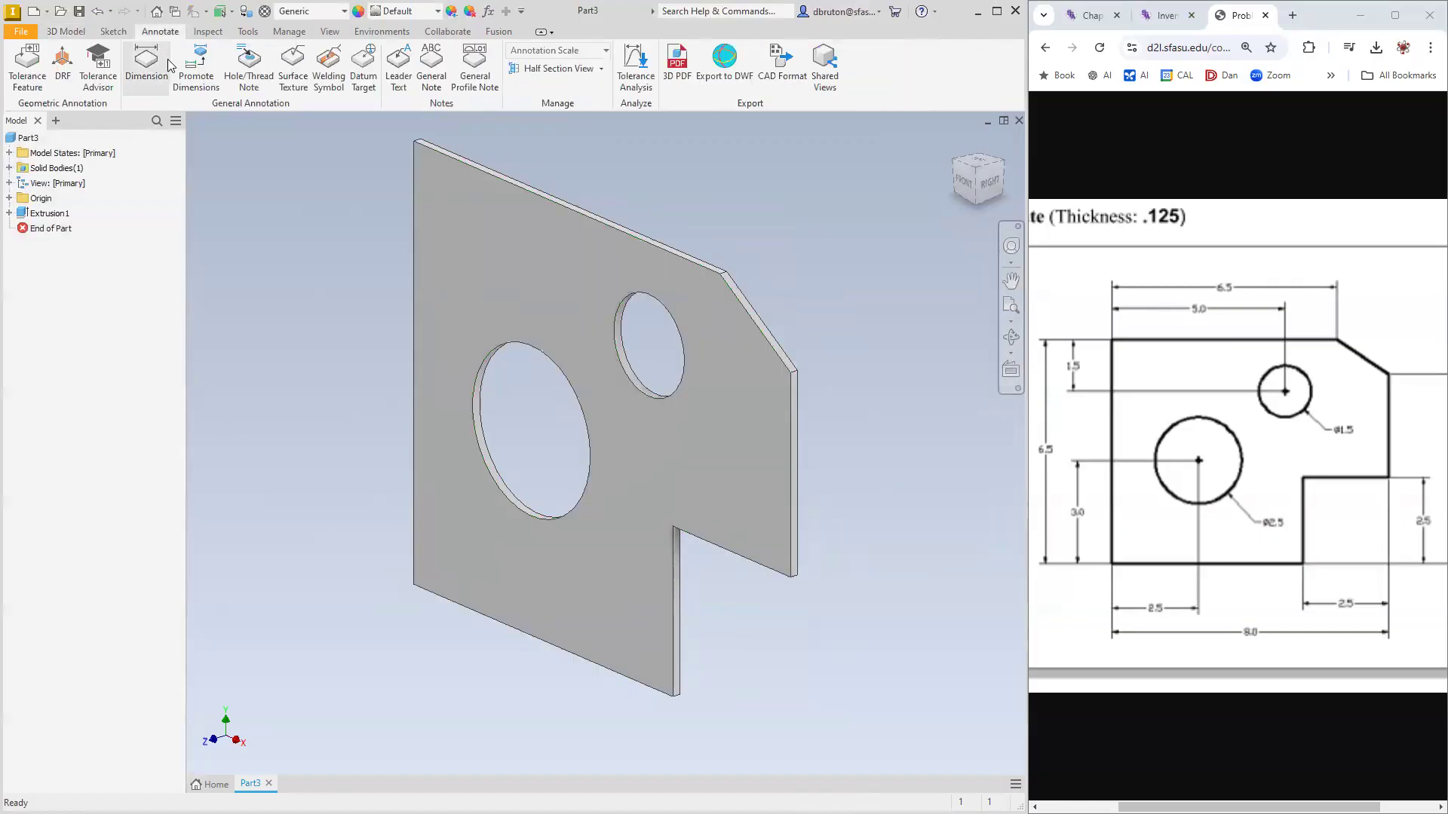
click(202, 79)
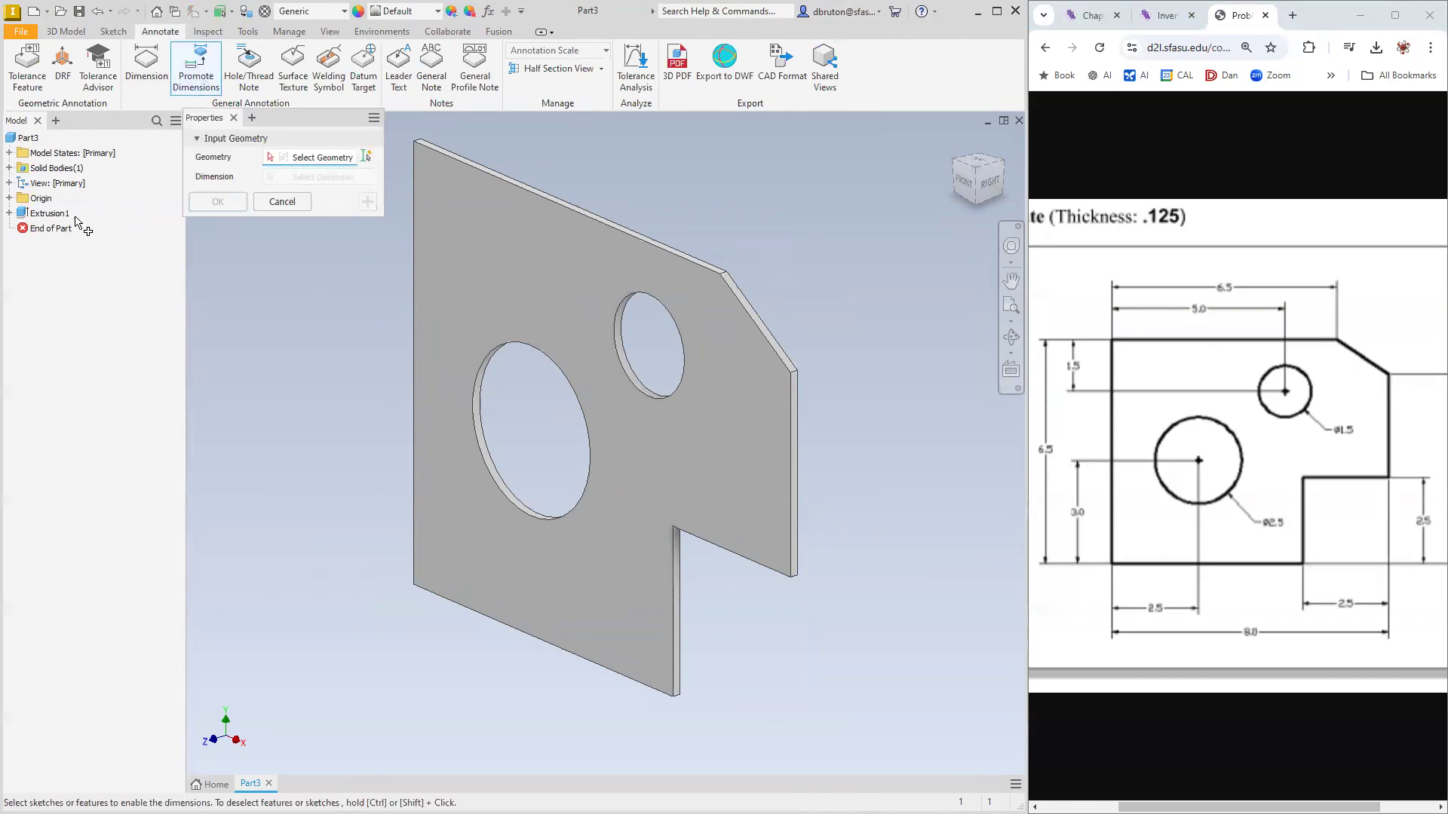
click(47, 215)
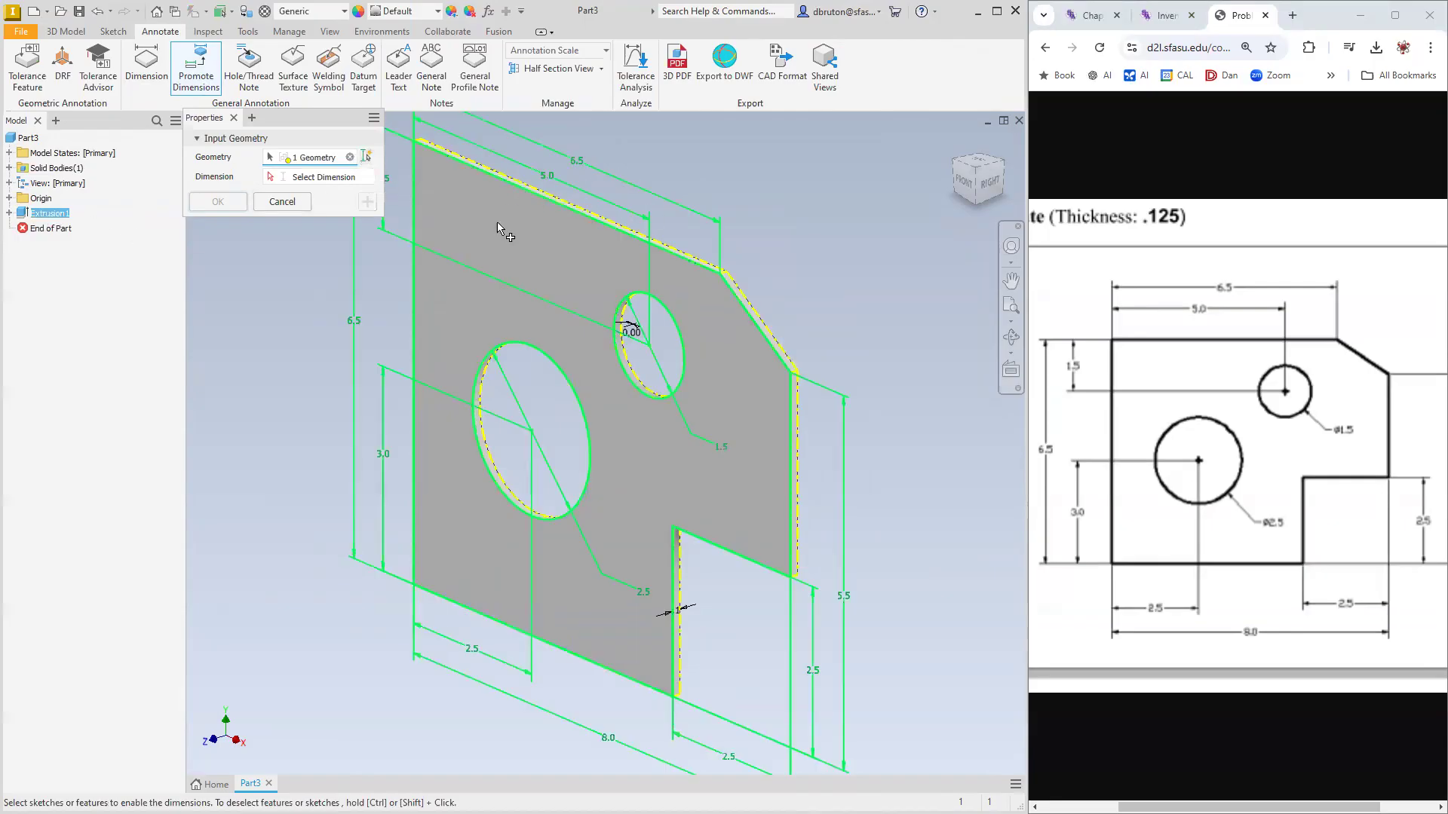
click(369, 157)
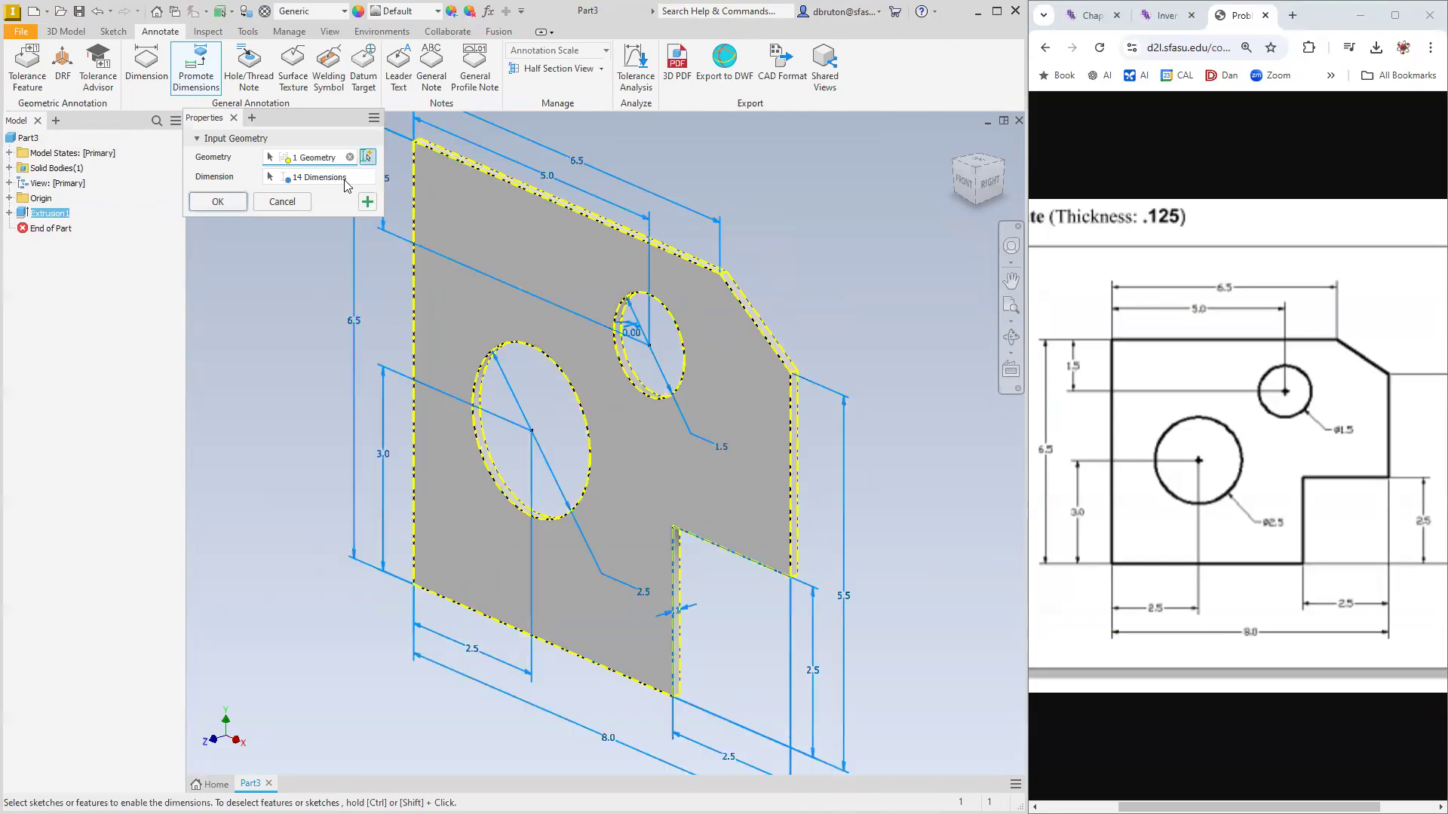
click(211, 202)
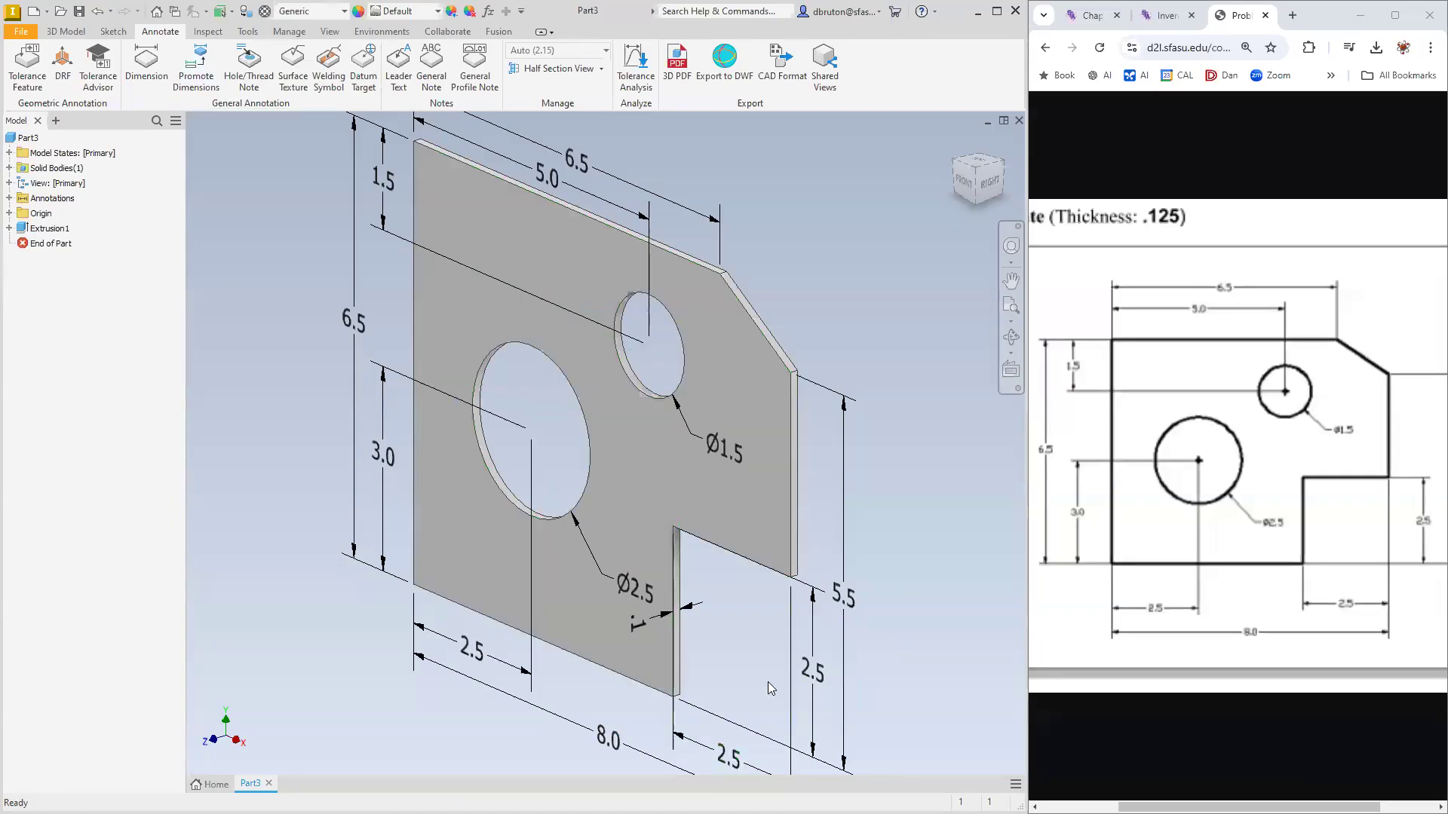
click(641, 626)
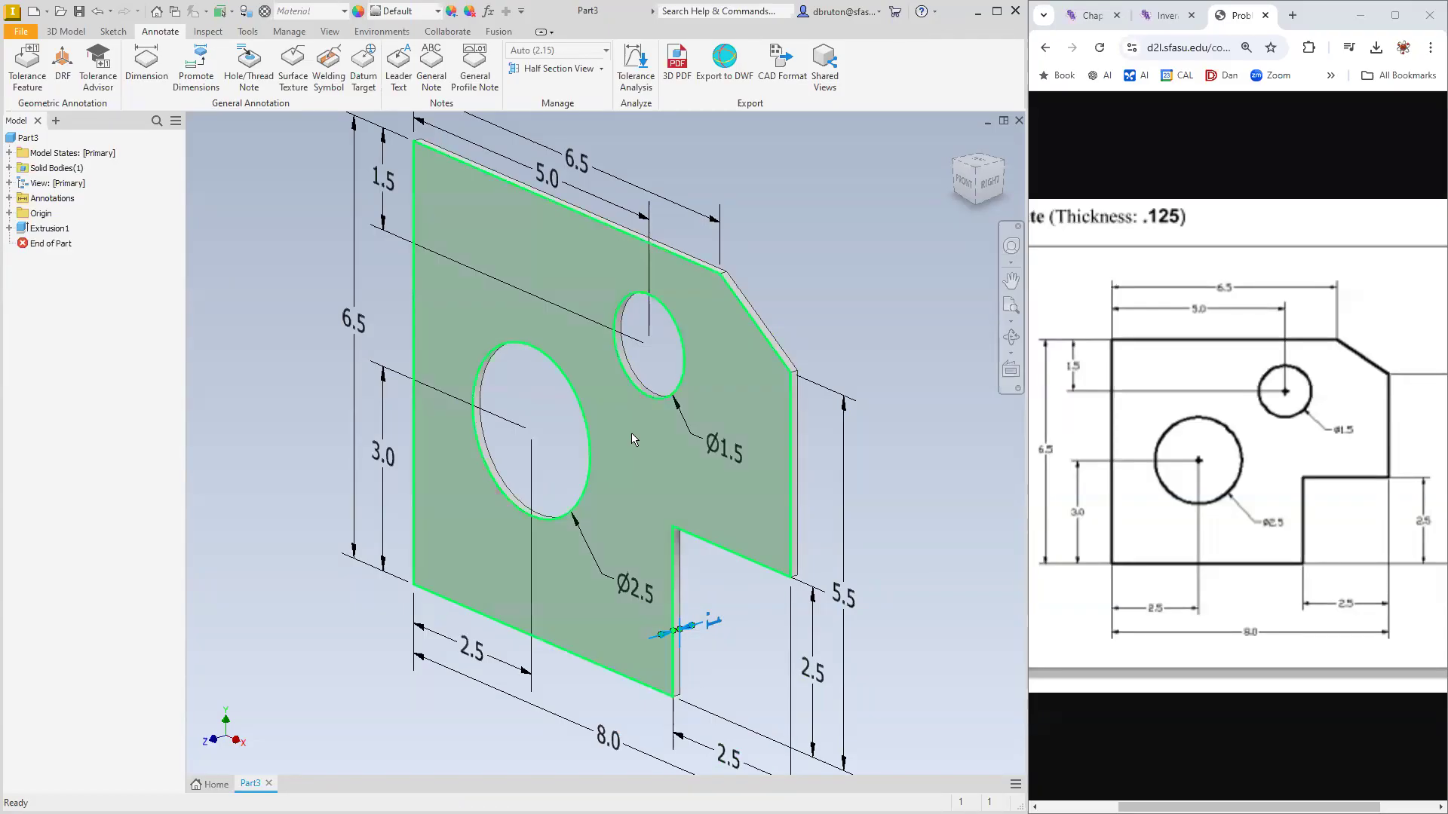
Set the document's linear dimension display precision to 3.123 and apply it.
click(253, 34)
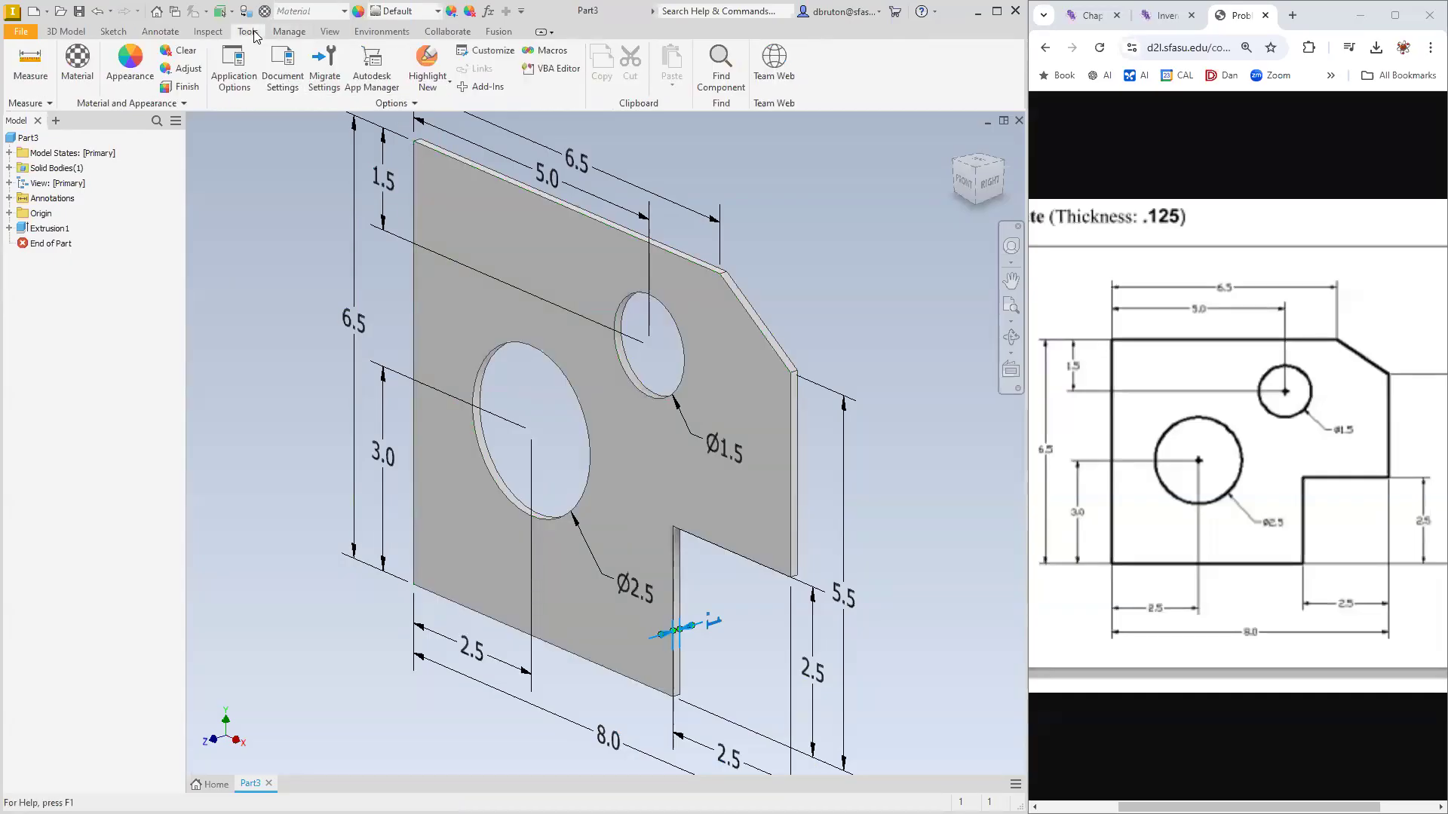
click(282, 68)
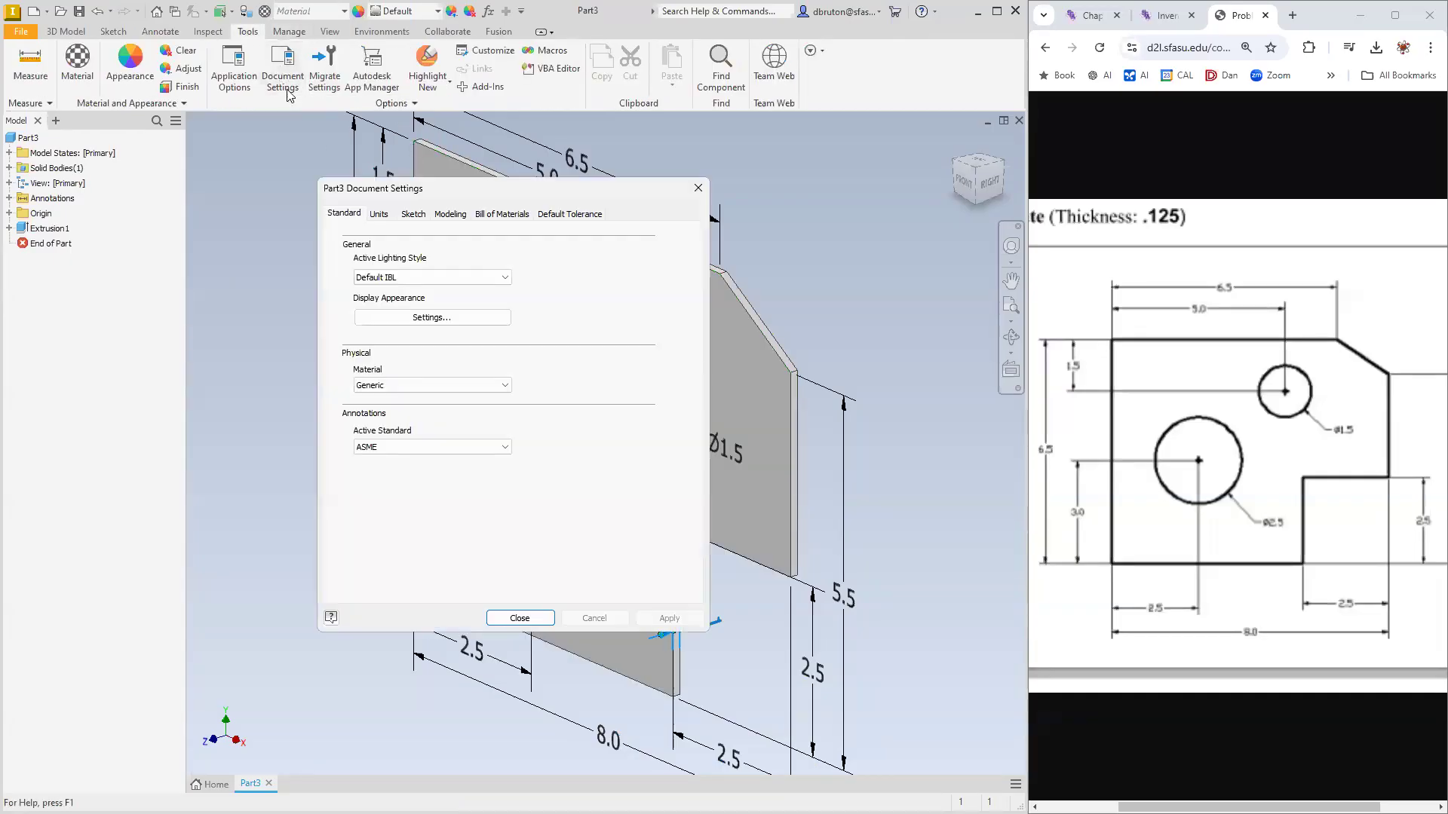
click(379, 215)
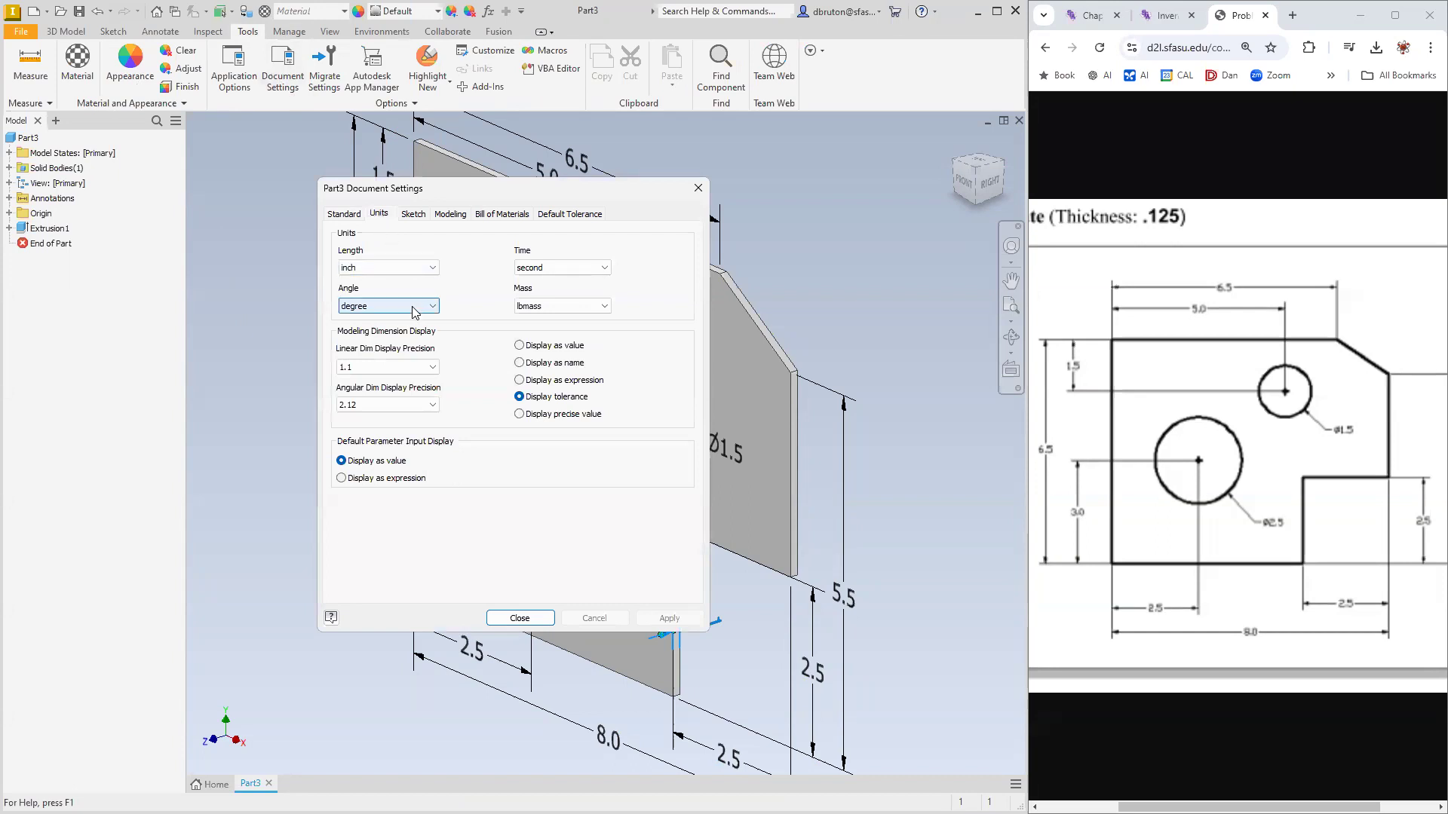
click(431, 367)
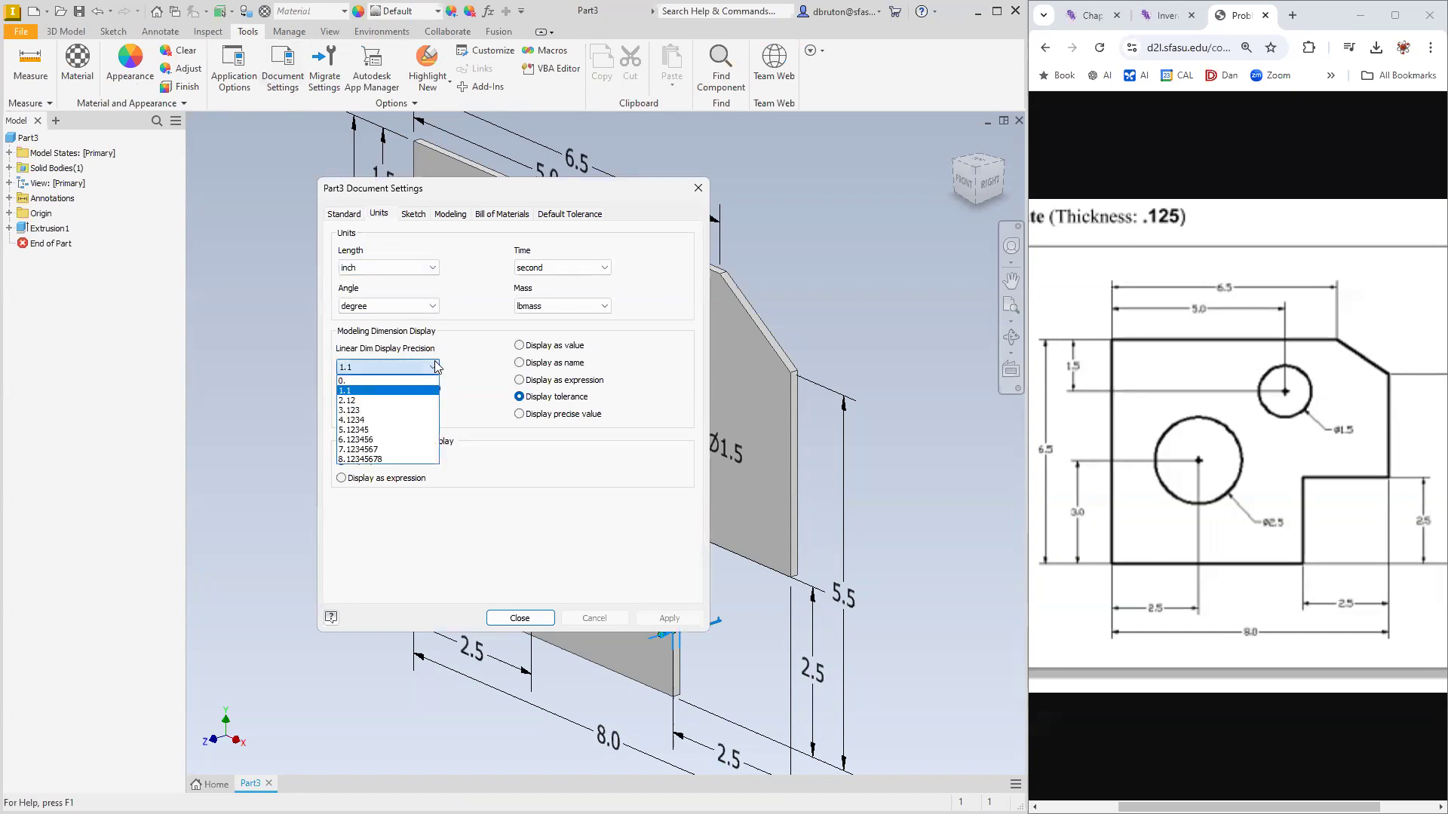
click(385, 410)
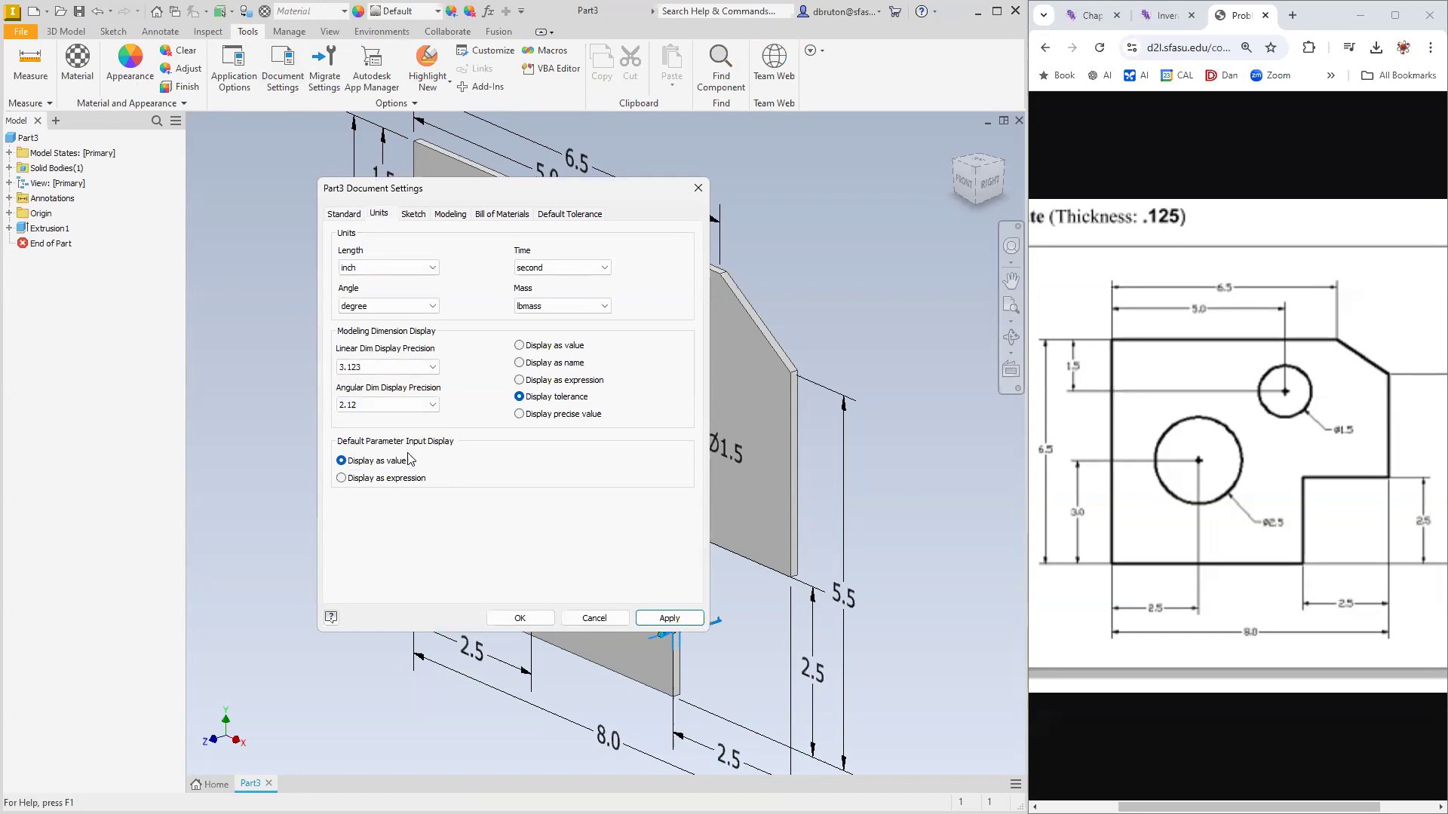
click(663, 616)
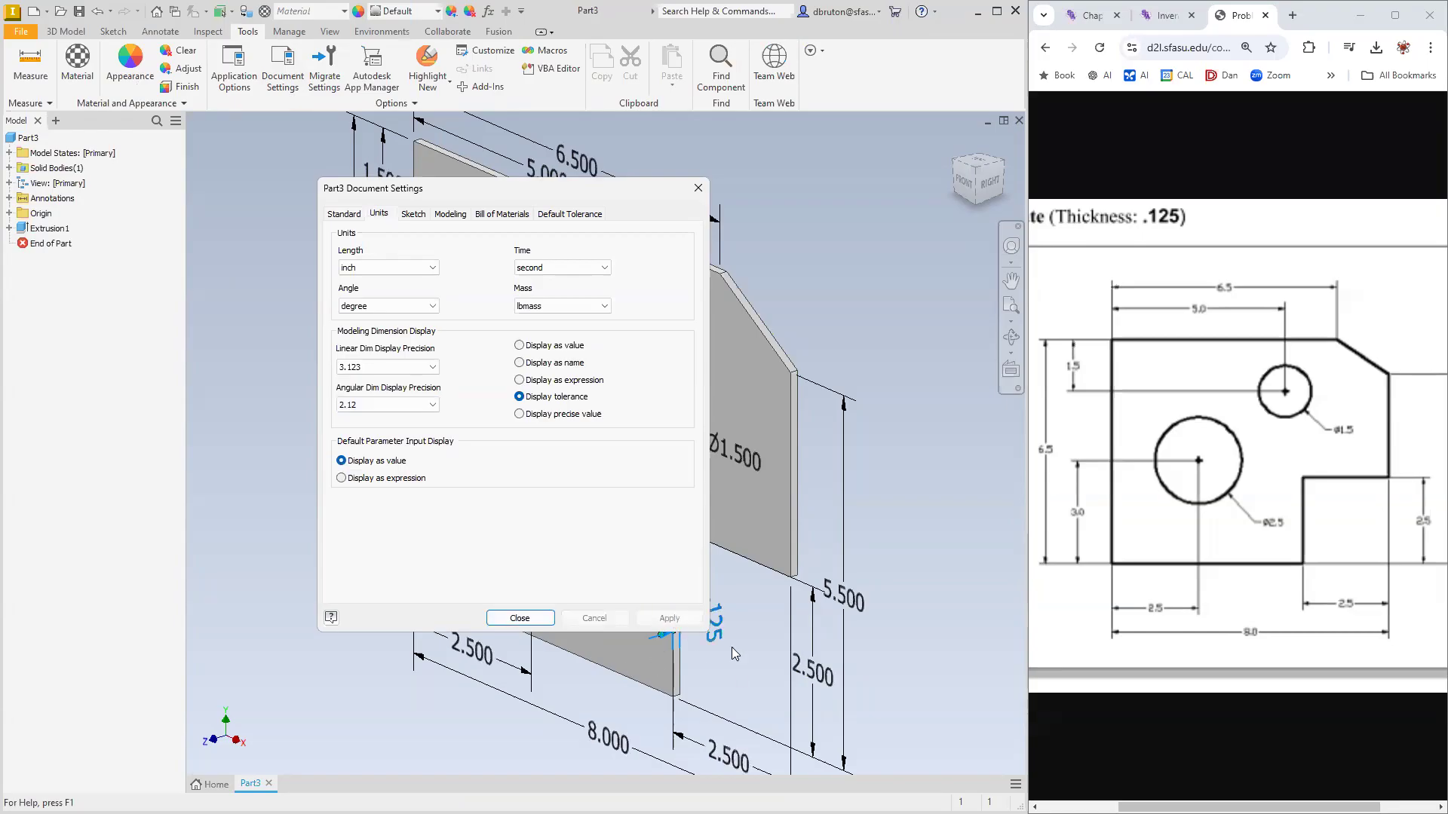
click(519, 618)
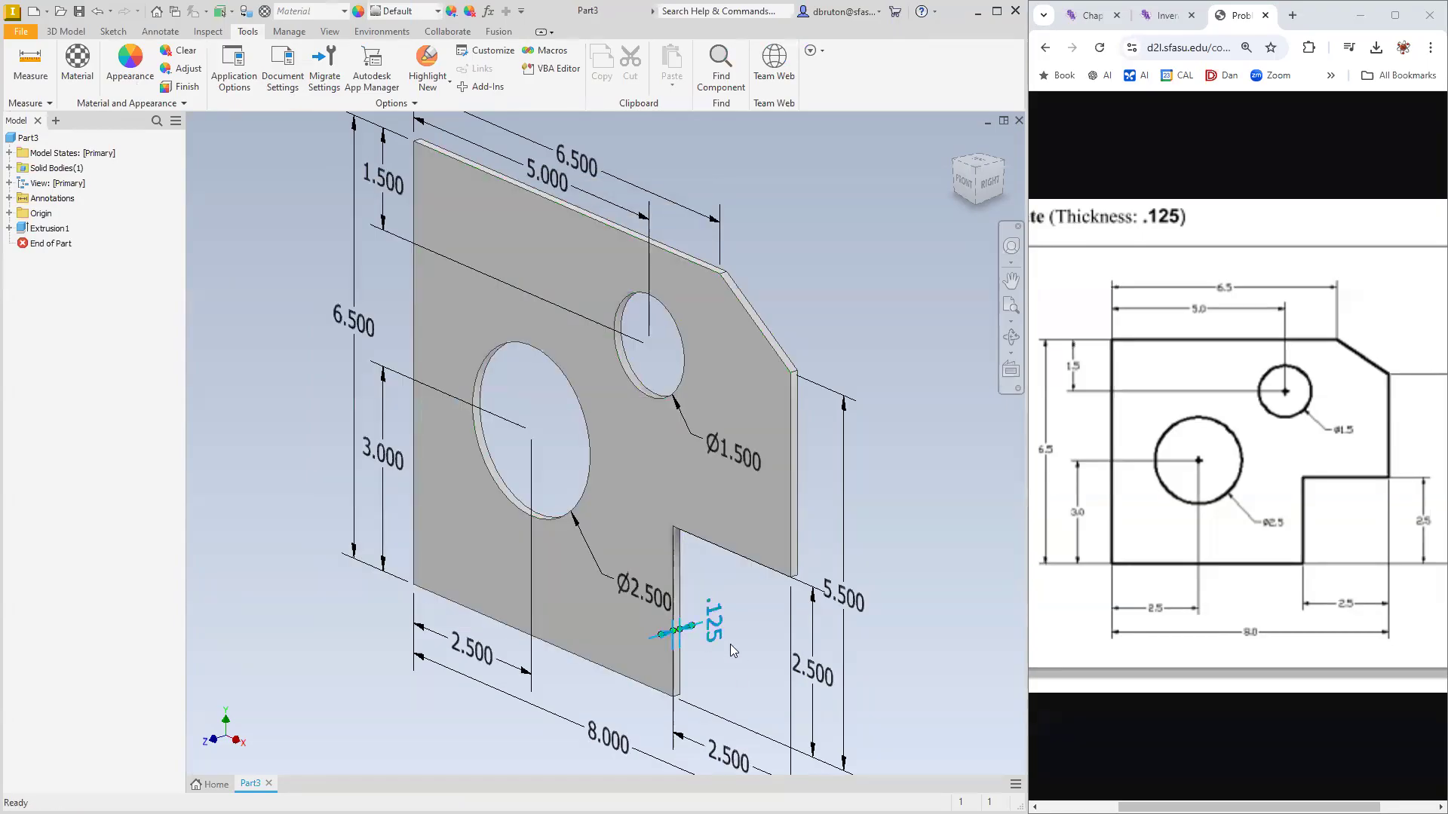
Move the notch height annotation and the 5.5 in right-edge height annotation slightly farther out from the plate.
click(627, 588)
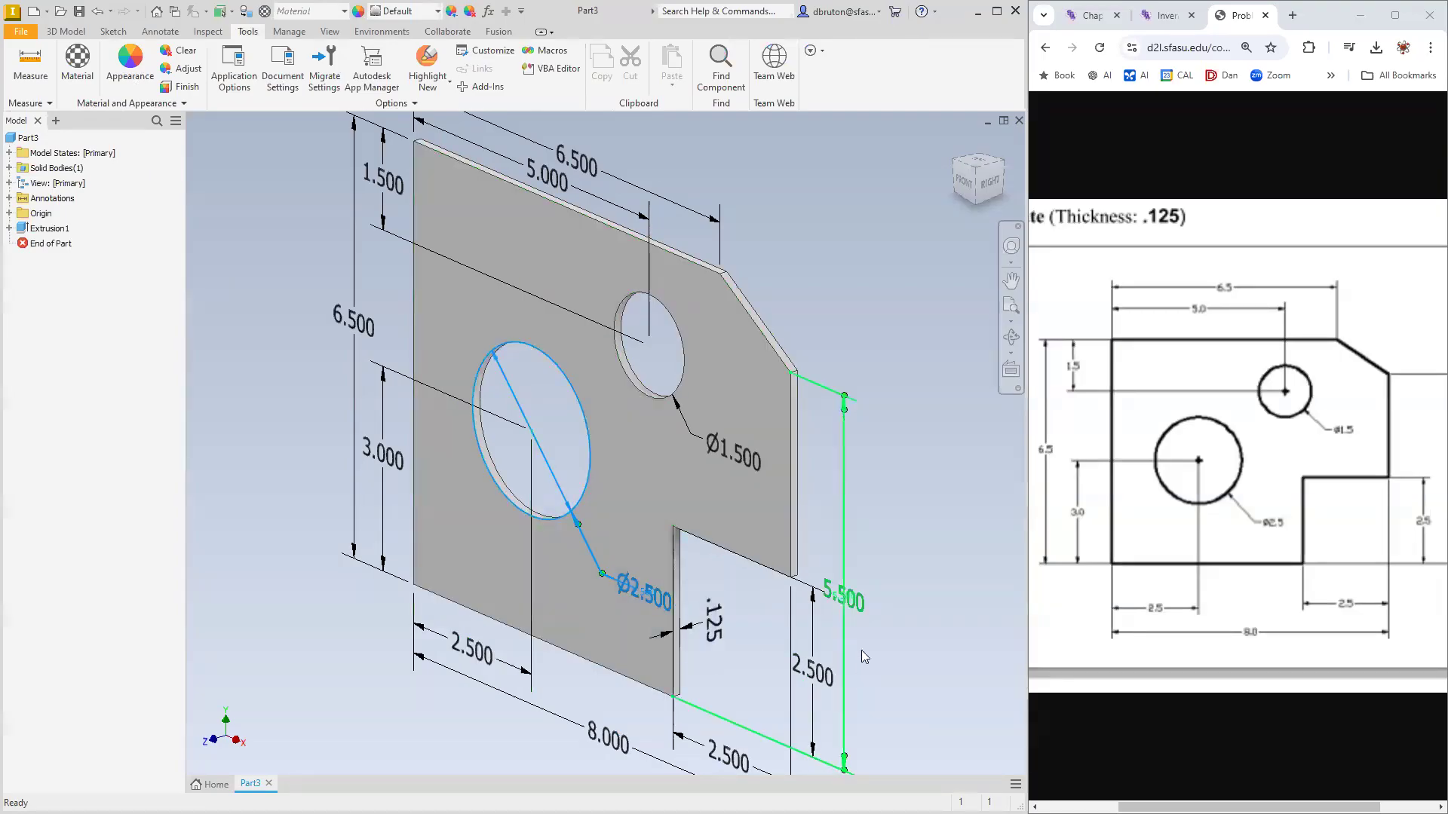
click(820, 669)
click(869, 604)
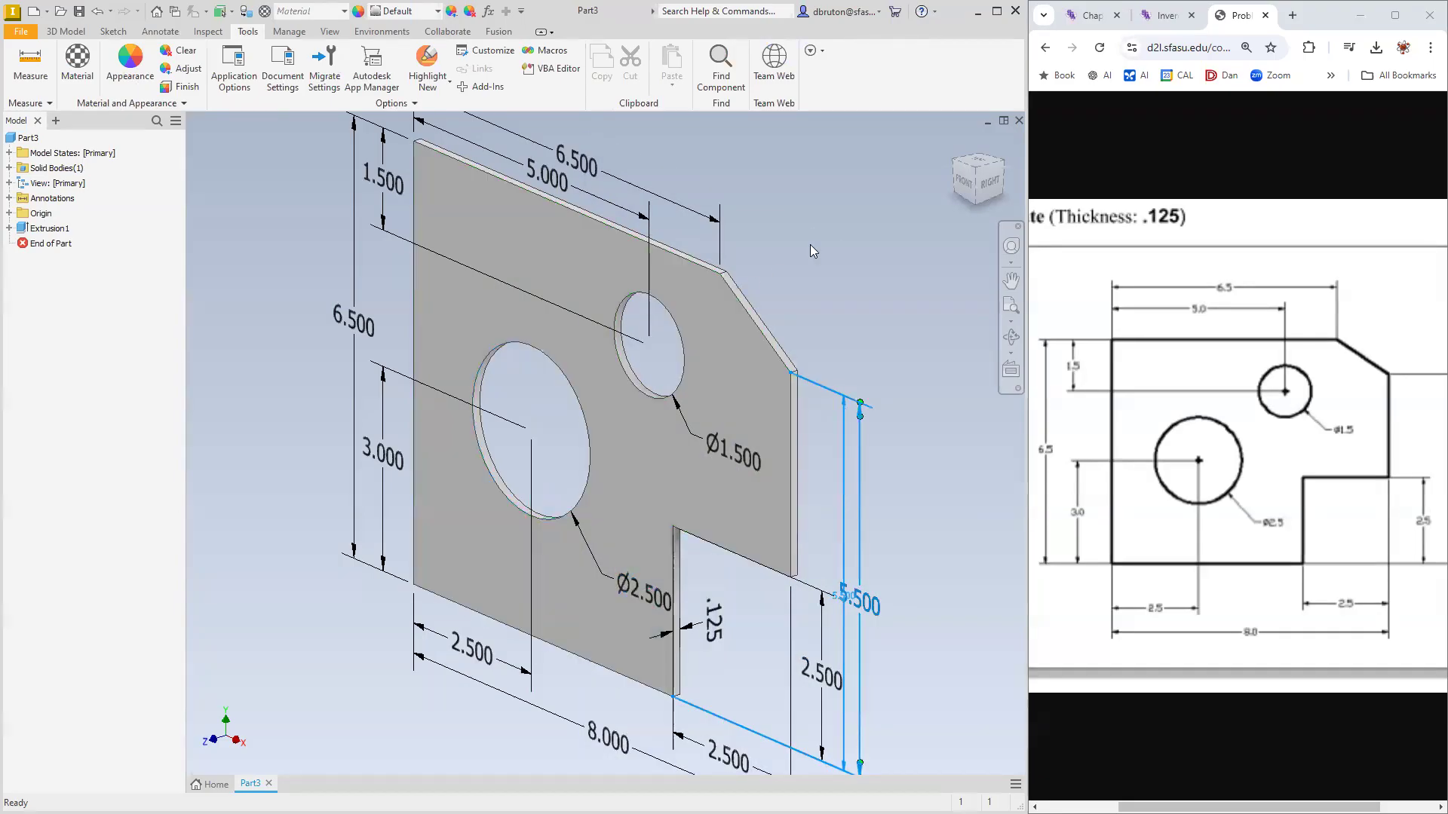
click(1014, 311)
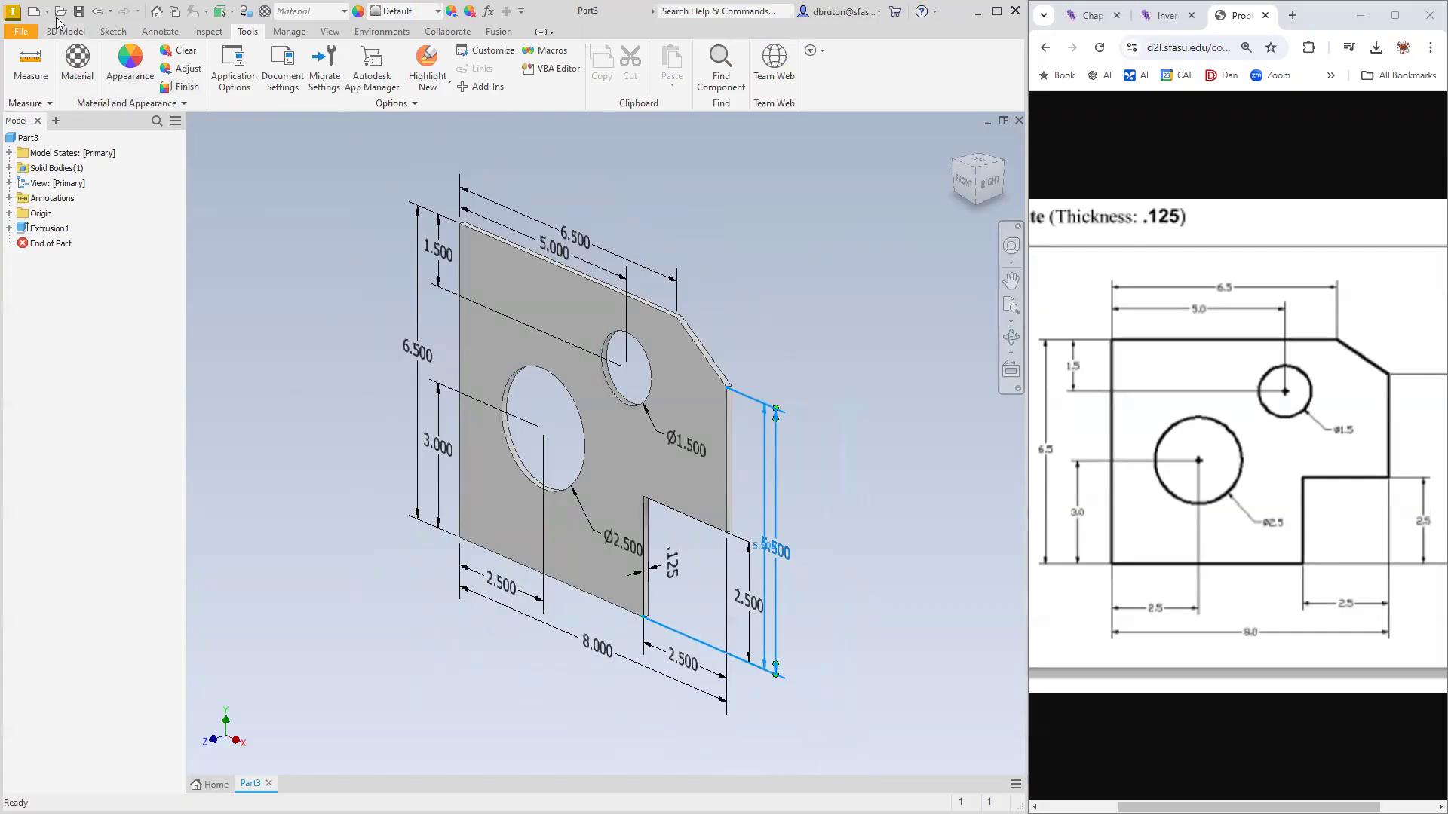
Save the part as Part2.2.ipt in the Chapter 2 folder.
click(34, 11)
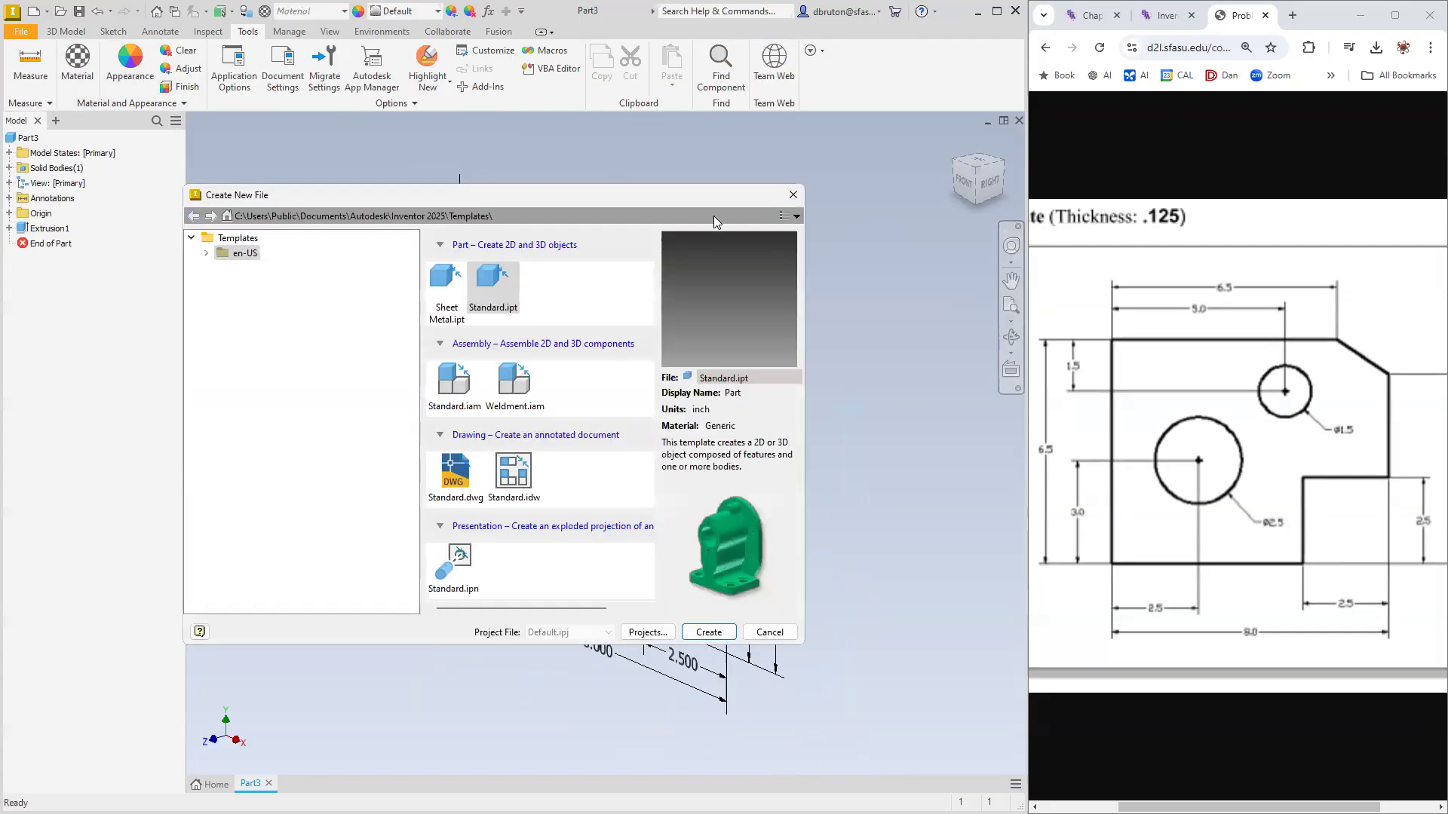
click(793, 195)
click(21, 31)
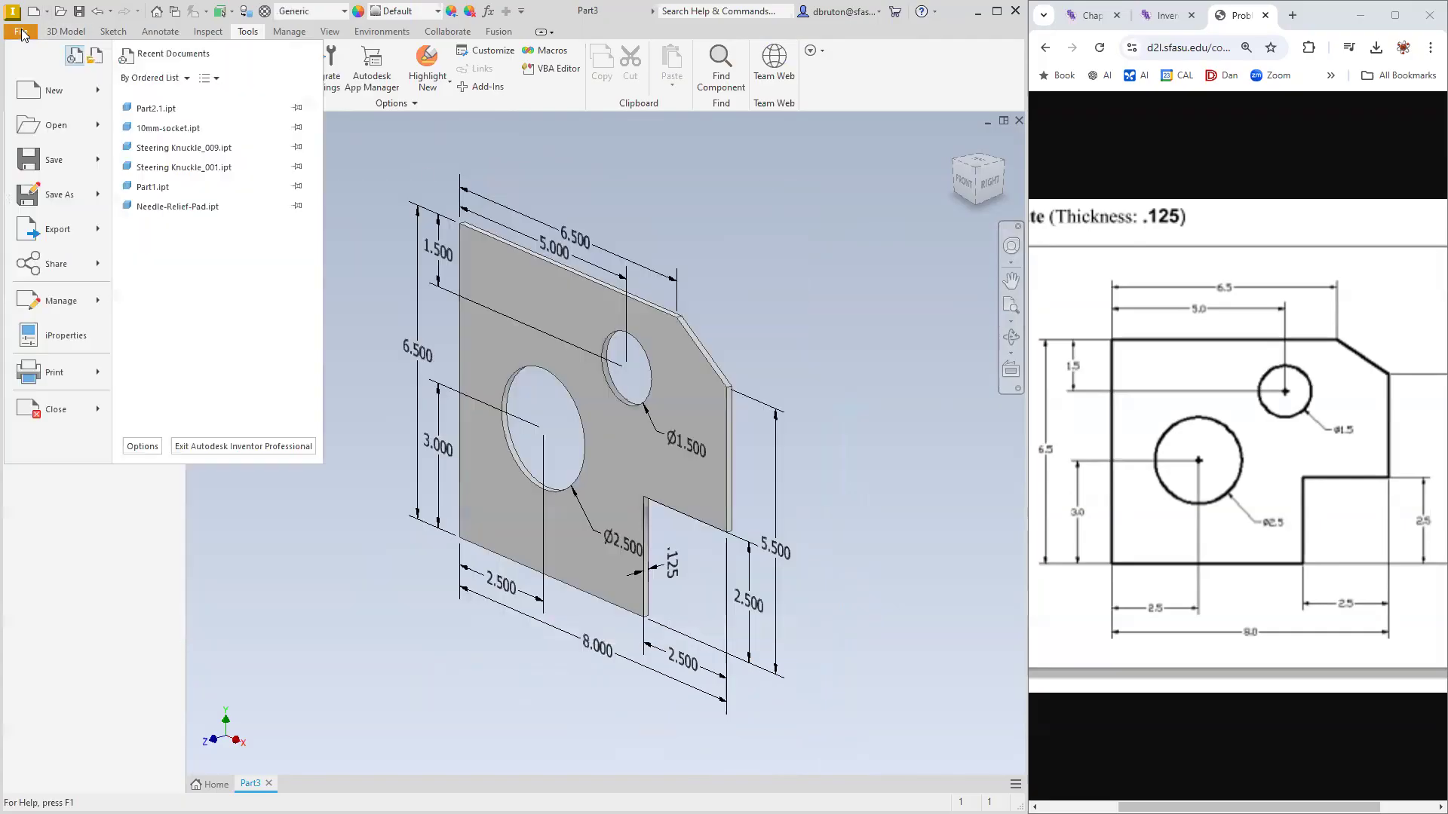
click(45, 202)
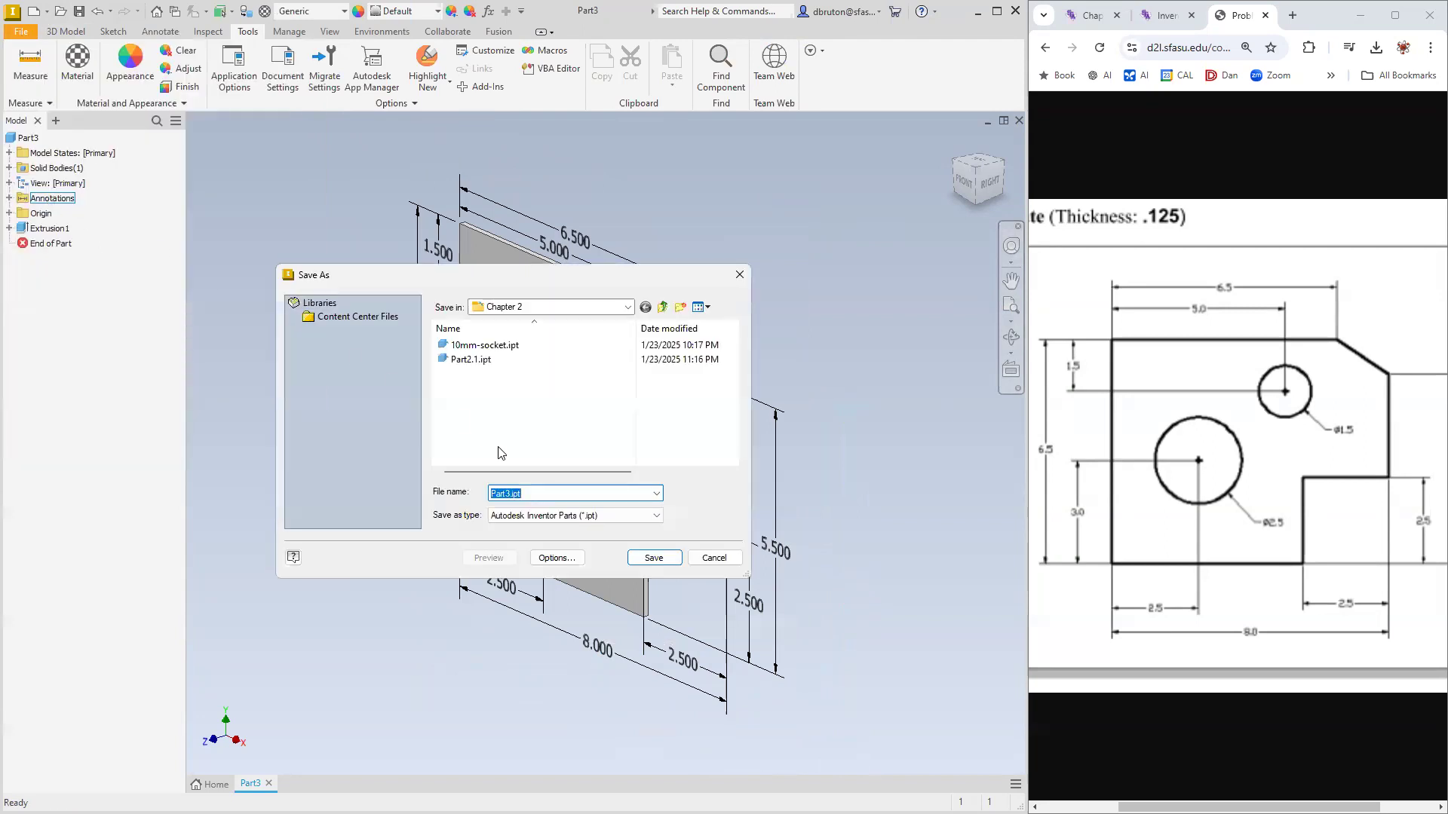
drag(504, 493, 509, 493)
click(654, 558)
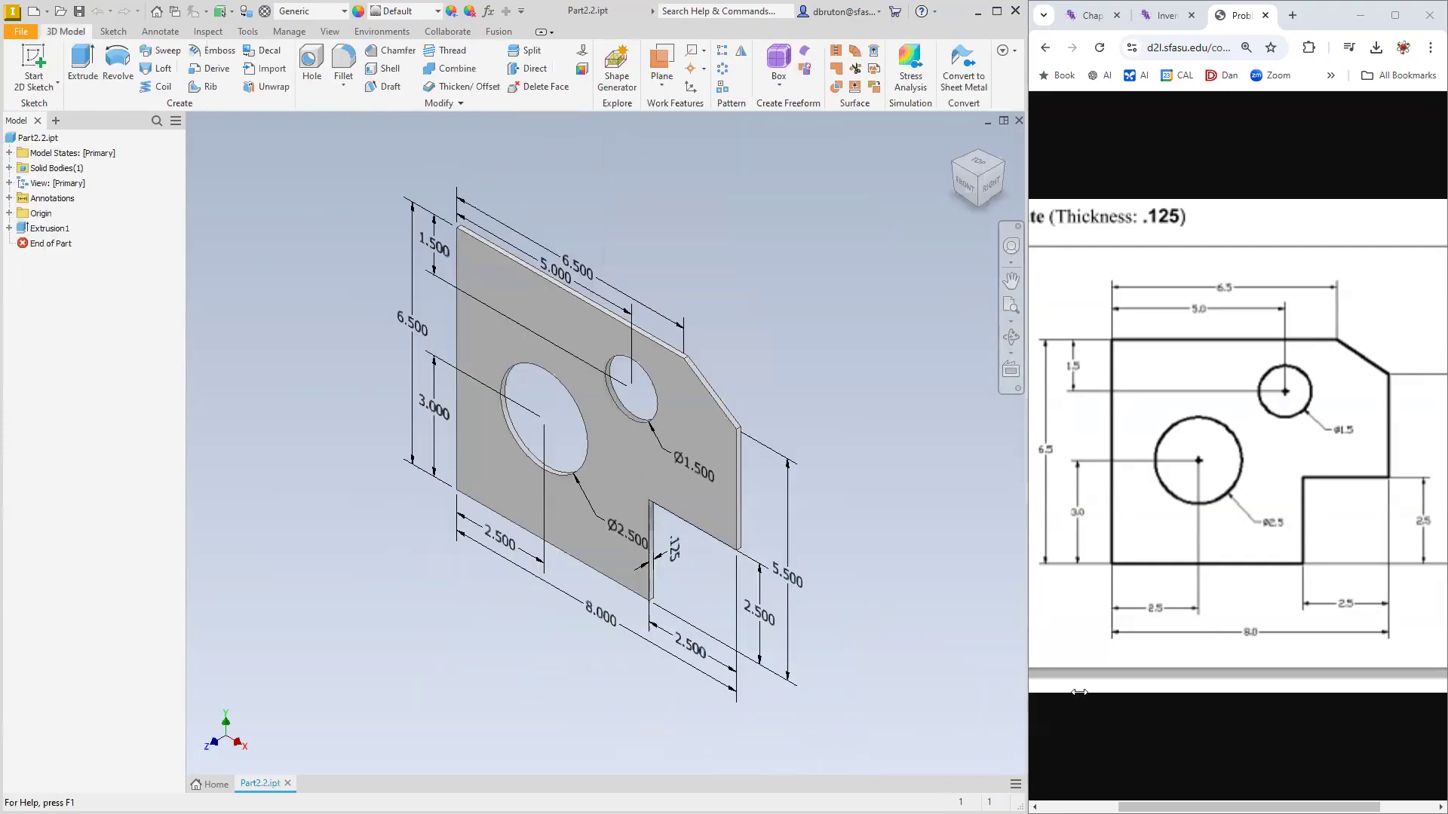